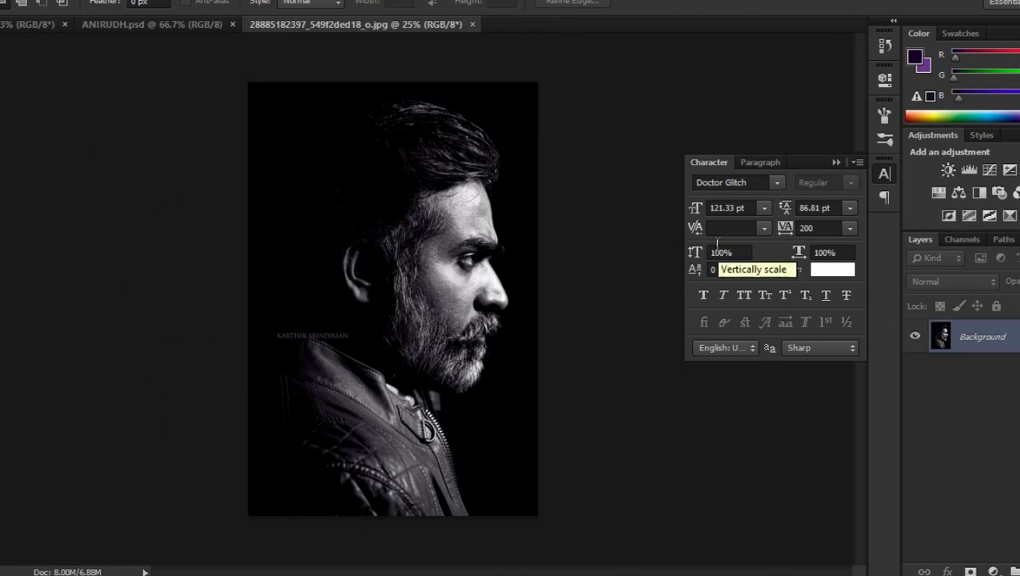
- Convert the locked Background into a regular layer named VJS
{"action": "double_click", "coordinate": [941, 336]}
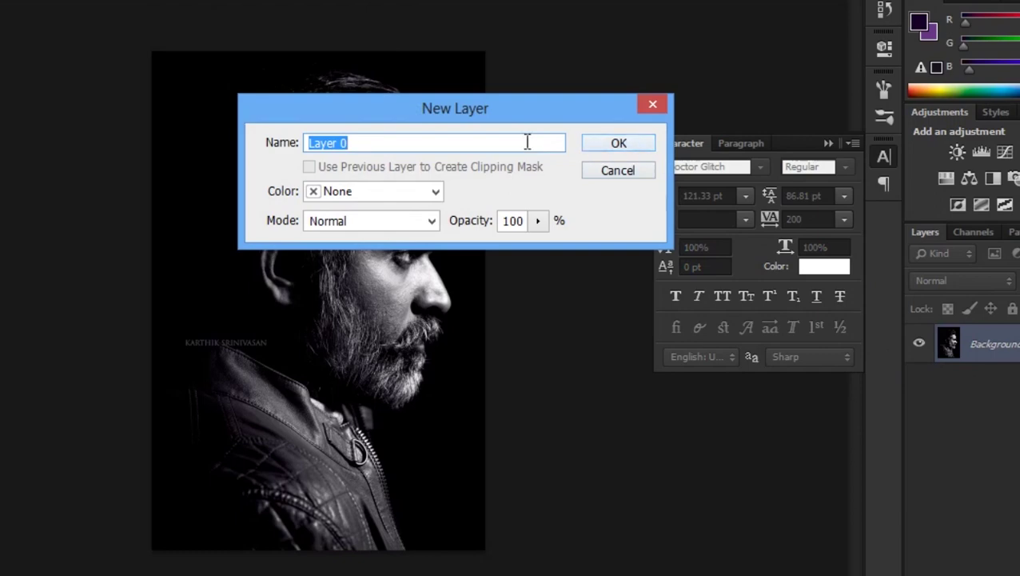
{"action": "type", "text": "VJS"}
{"action": "key", "text": "Return"}
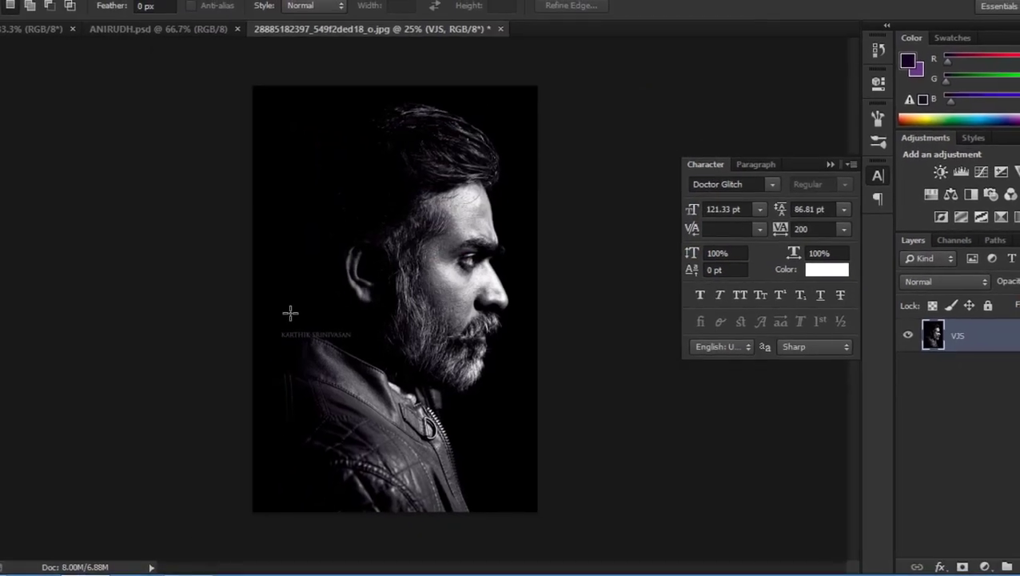
- Remove the photographer's name watermark above the jacket collar using a rectangular selection and a Content-Aware fill, then clear the selection
{"action": "key", "text": "ctrl+plus"}
{"action": "key", "text": "ctrl+plus"}
{"action": "key", "text": "ctrl+plus"}
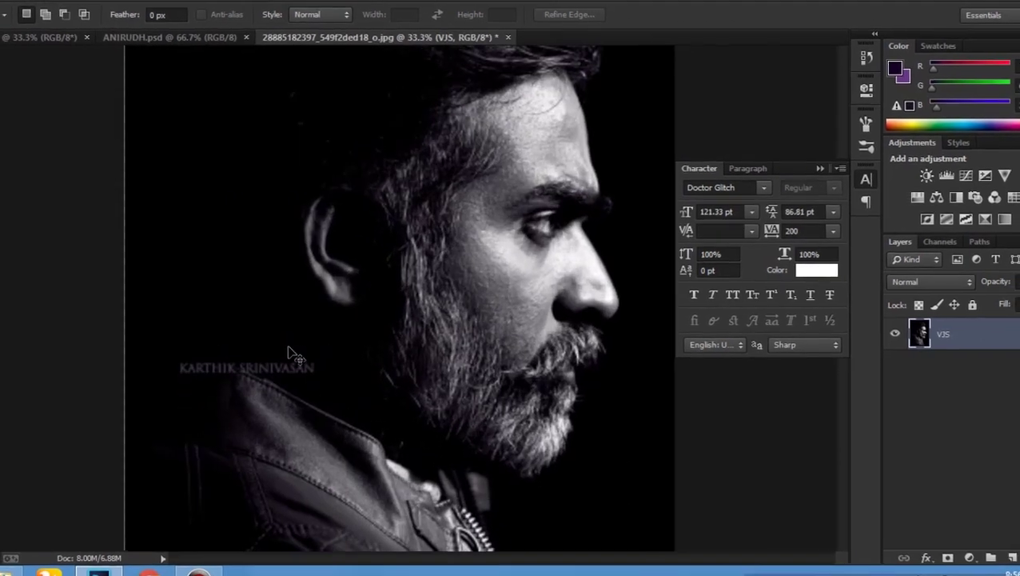
{"action": "mouse_move", "coordinate": [275, 367]}
{"action": "left_mouse_down"}
{"action": "mouse_move", "coordinate": [313, 363]}
{"action": "mouse_move", "coordinate": [331, 339]}
{"action": "left_mouse_up"}
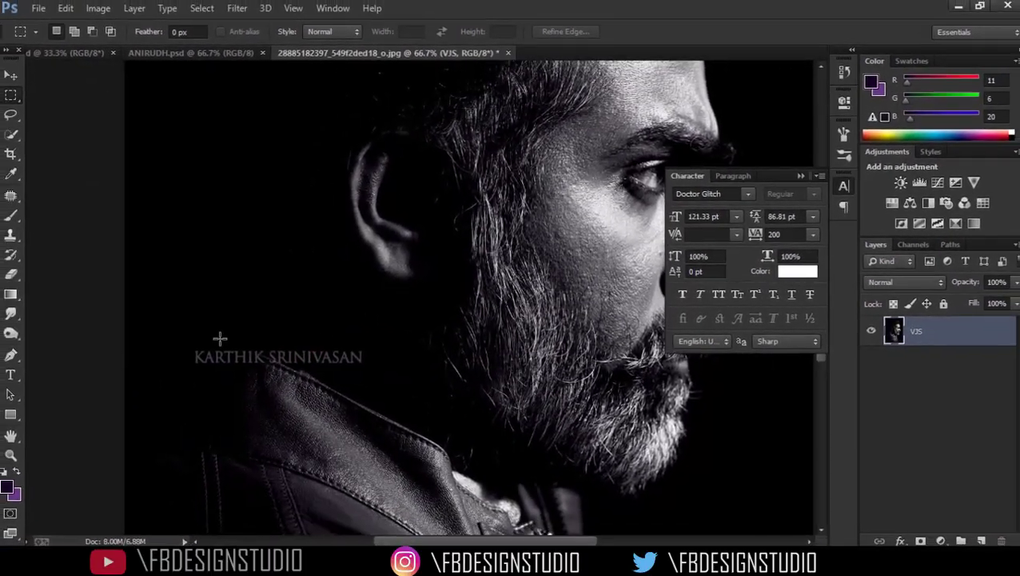
{"action": "left_click_drag", "start_coordinate": [167, 344], "coordinate": [376, 368]}
{"action": "right_click", "coordinate": [334, 364]}
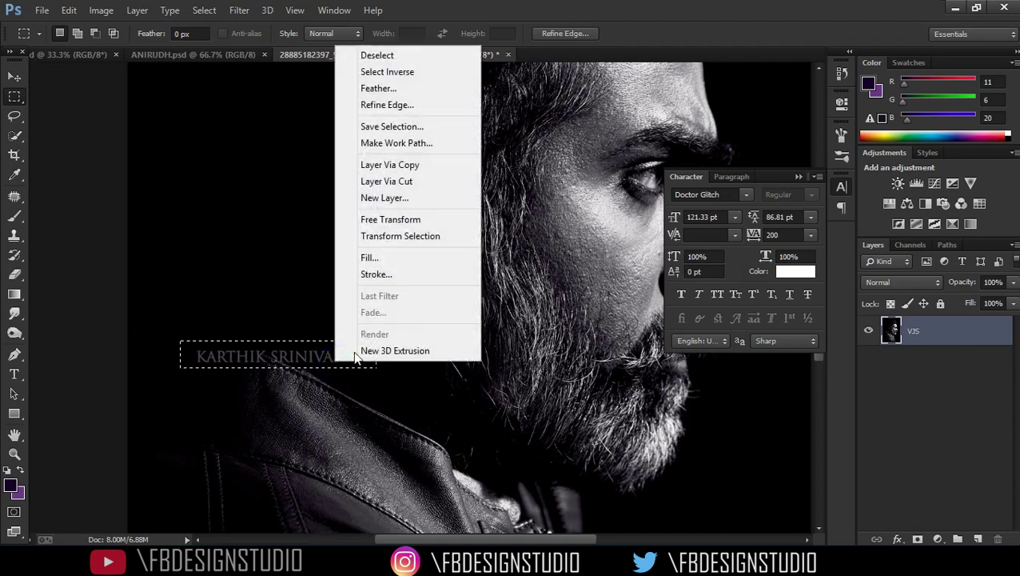
{"action": "left_click", "coordinate": [385, 258]}
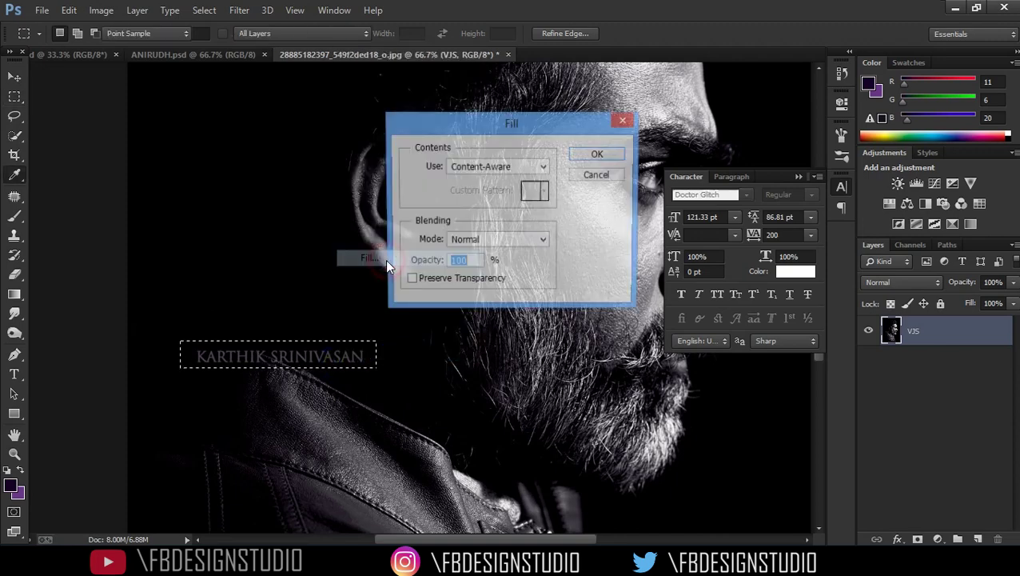
{"action": "key", "text": "Return"}
{"action": "key", "text": "ctrl+d"}
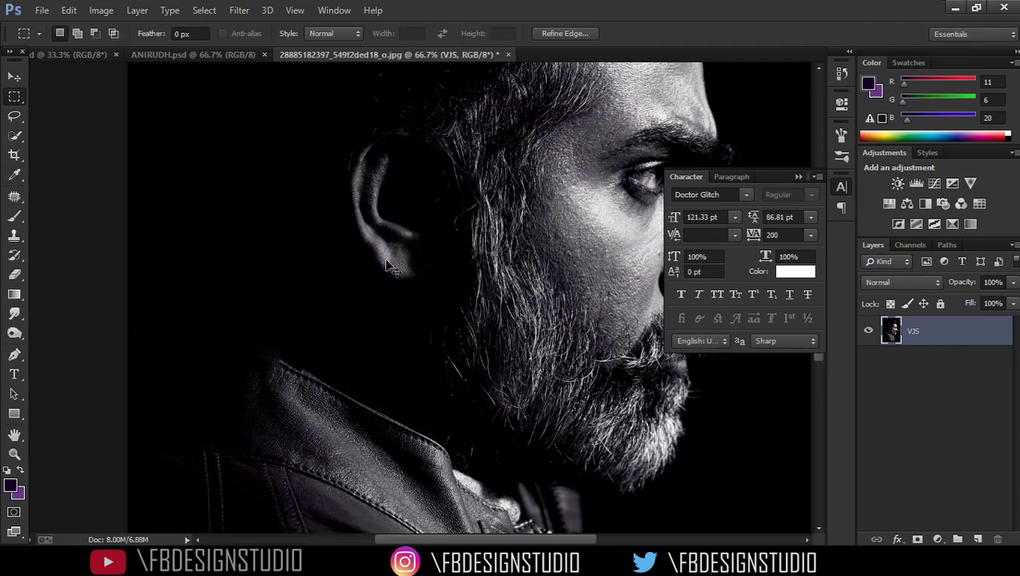
{"action": "key", "text": "ctrl+minus"}
{"action": "key", "text": "ctrl+minus"}
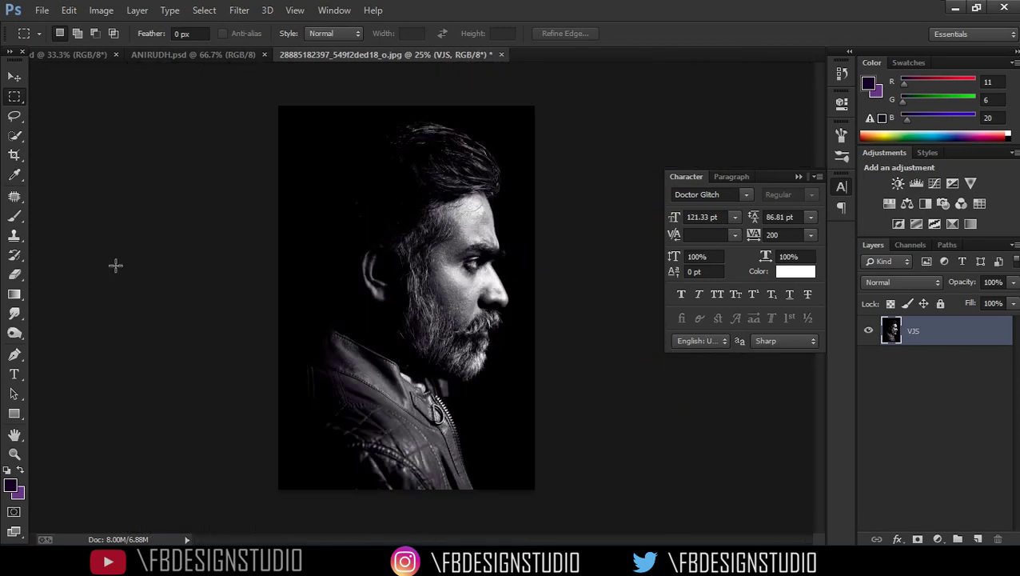
- Add a white letter V in Doctor Glitch over the dark area beside the jacket shoulder and enlarge it to about 140%
{"action": "left_click", "coordinate": [18, 374]}
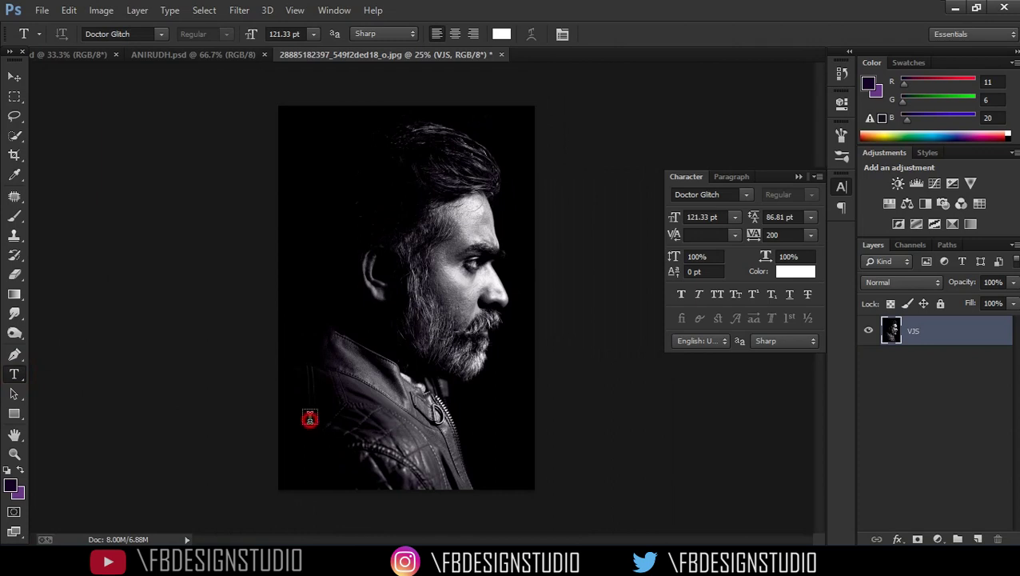
{"action": "left_click", "coordinate": [309, 419]}
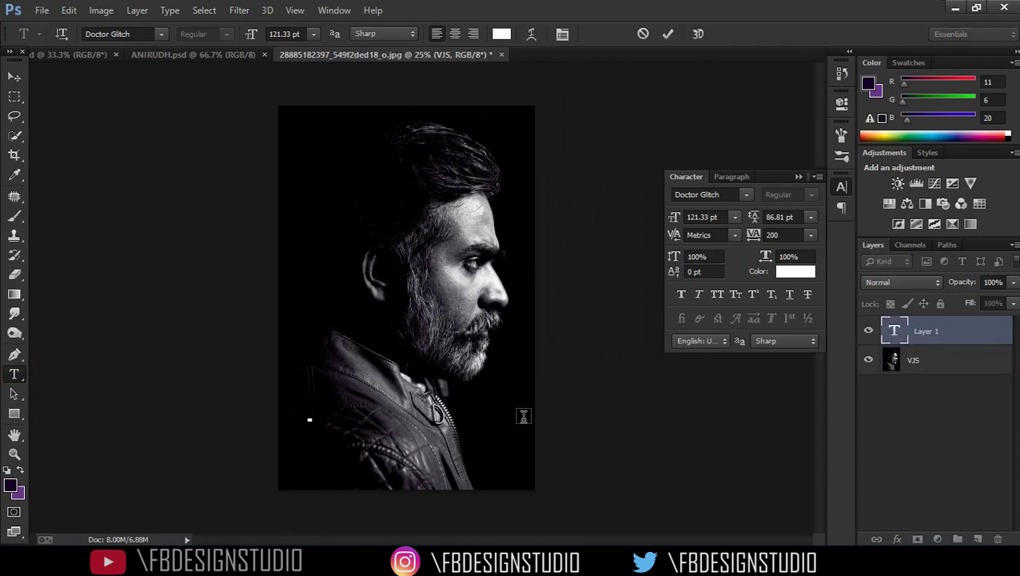
{"action": "type", "text": "V"}
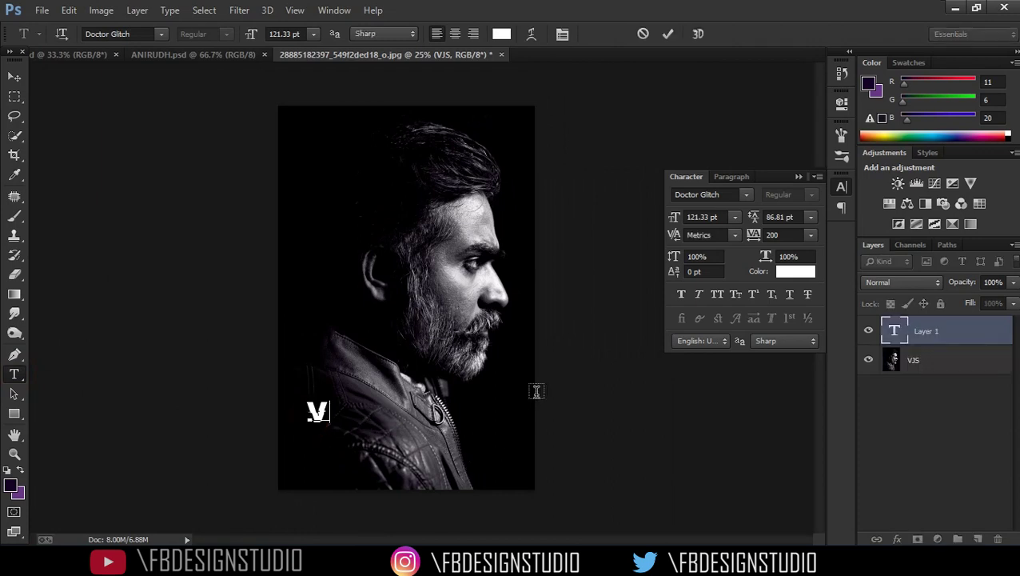
{"action": "left_click", "coordinate": [910, 339]}
{"action": "key", "text": "v"}
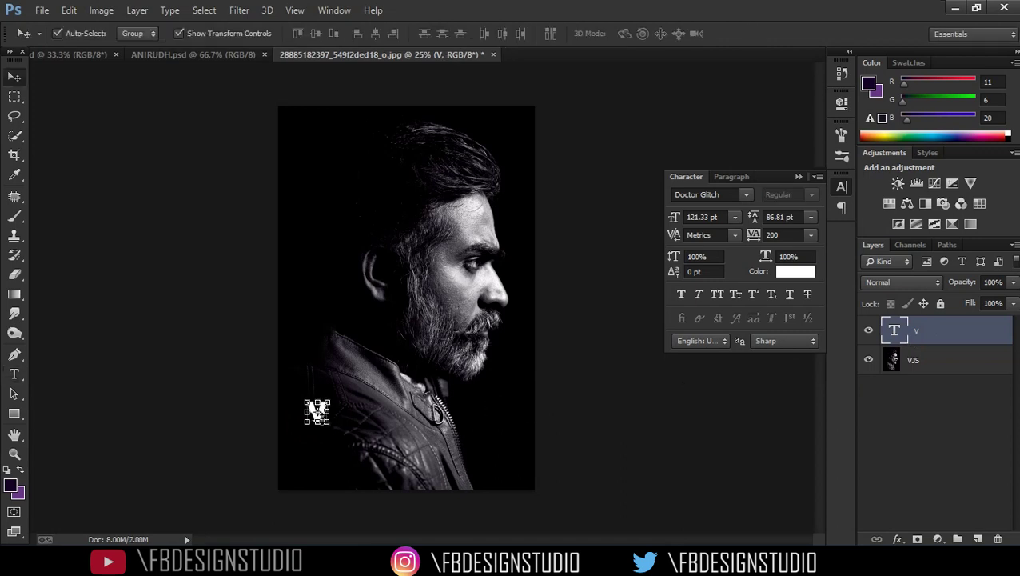
{"action": "mouse_move", "coordinate": [329, 424]}
{"action": "left_mouse_down"}
{"action": "mouse_move", "coordinate": [338, 429]}
{"action": "mouse_move", "coordinate": [317, 410]}
{"action": "left_mouse_up"}
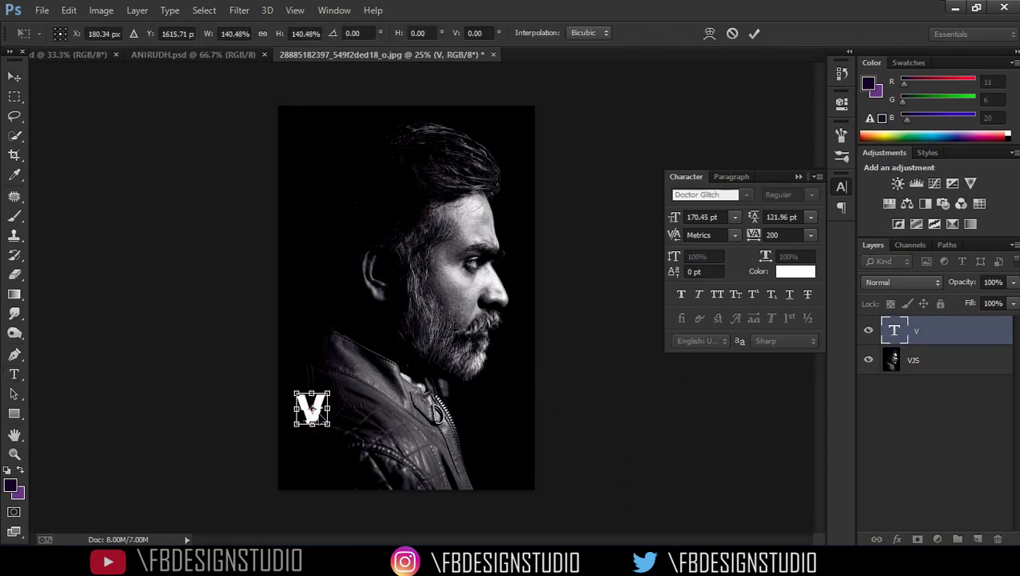
{"action": "key", "text": "Return"}
- Bring the Love Blank Meme Template image from the Downloads folder into the portrait document, covering the letter V
{"action": "scroll", "coordinate": [376, 320], "scroll_direction": "up", "scroll_amount": 3}
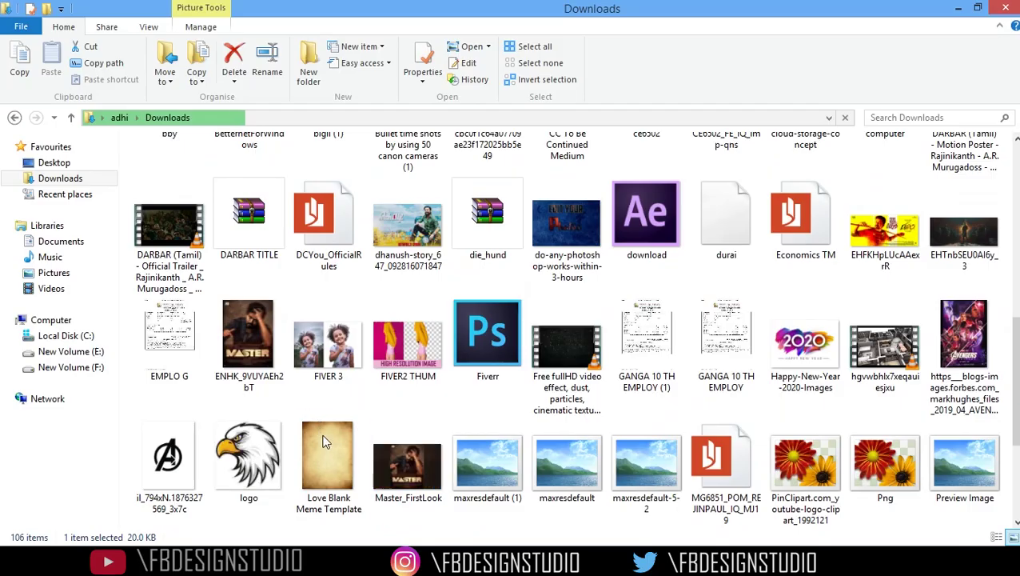
{"action": "left_click_drag", "start_coordinate": [325, 445], "coordinate": [509, 52]}
{"action": "left_click_drag", "start_coordinate": [429, 297], "coordinate": [355, 338]}
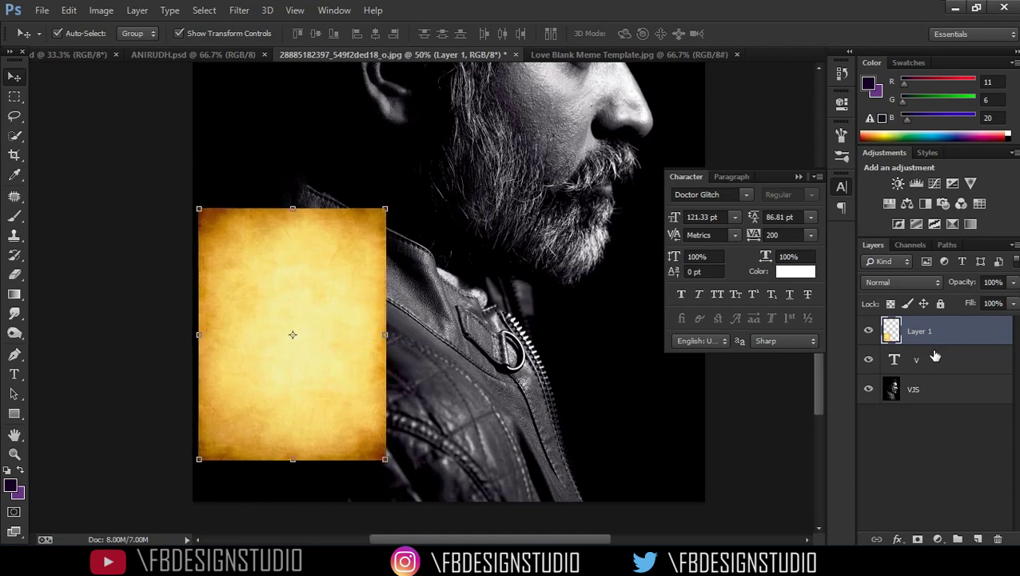
- Rename the parchment image's layer as Texture
{"action": "left_click", "coordinate": [940, 456]}
{"action": "left_click", "coordinate": [930, 334]}
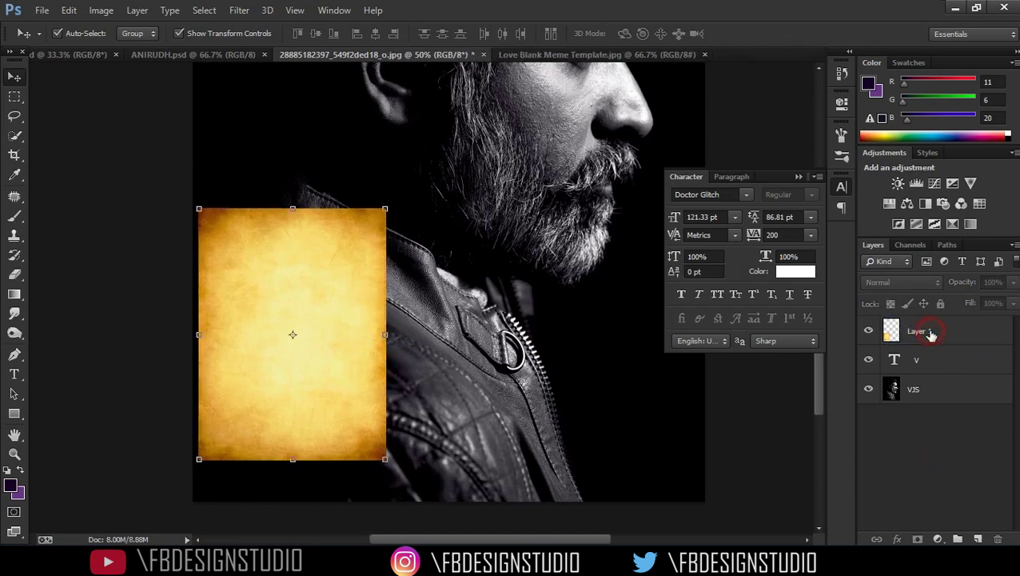
{"action": "double_click", "coordinate": [920, 332]}
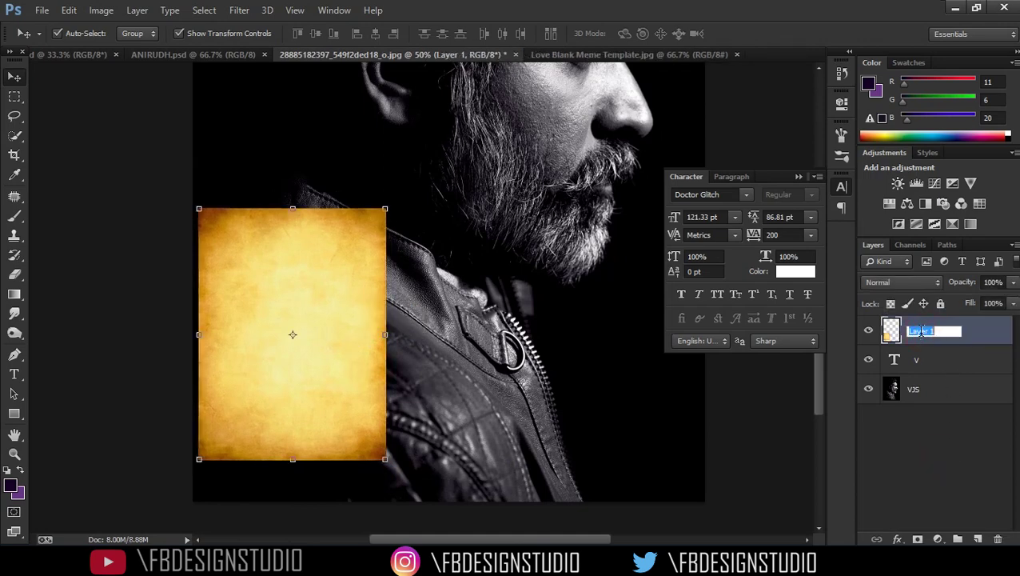
{"action": "type", "text": "Texture"}
{"action": "key", "text": "Return"}
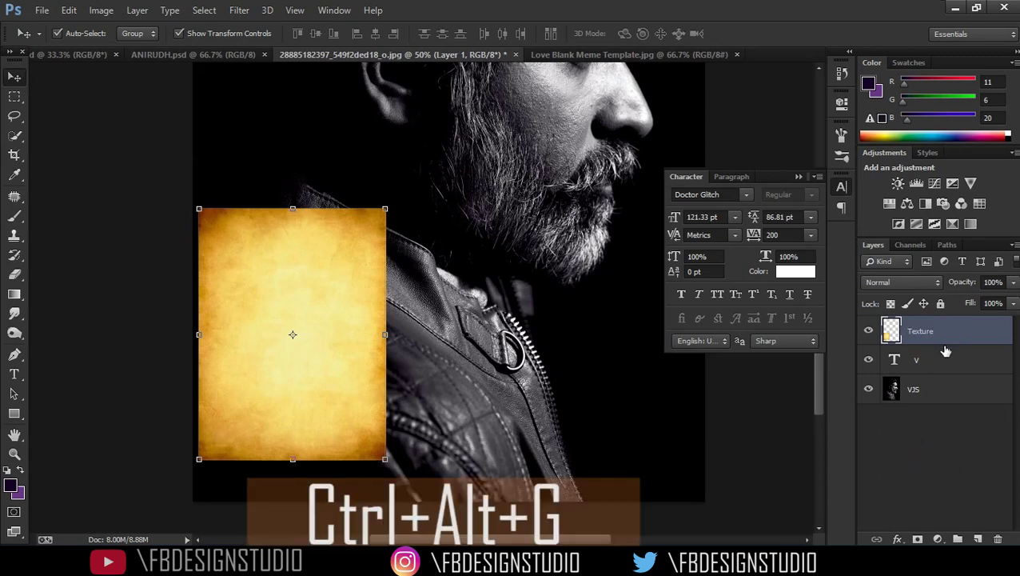
- Clip the Texture layer to the V text layer with a clipping mask
{"action": "key", "text": "ctrl+alt+g"}
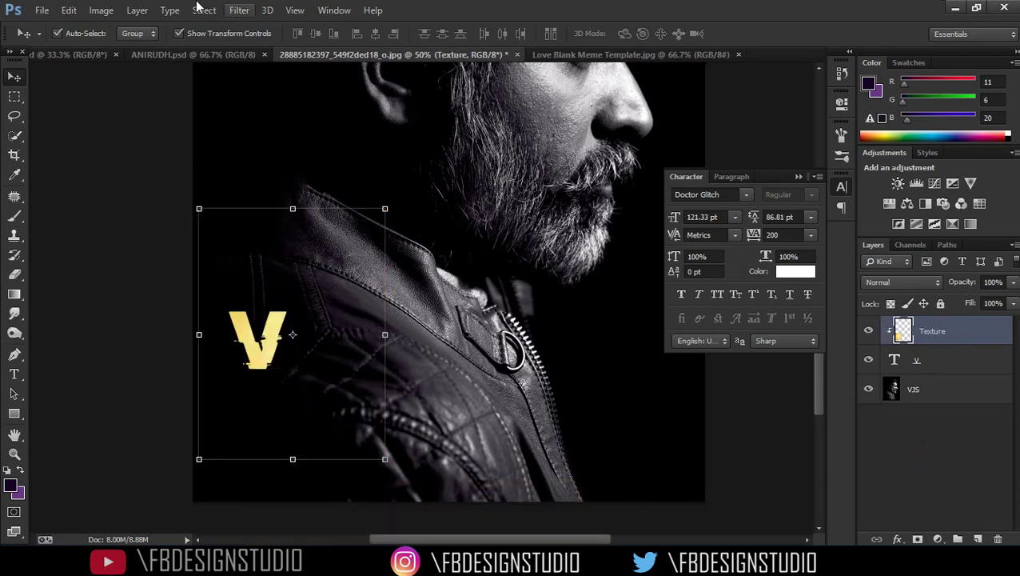
{"action": "left_click", "coordinate": [168, 9]}
{"action": "mouse_move", "coordinate": [148, 10]}
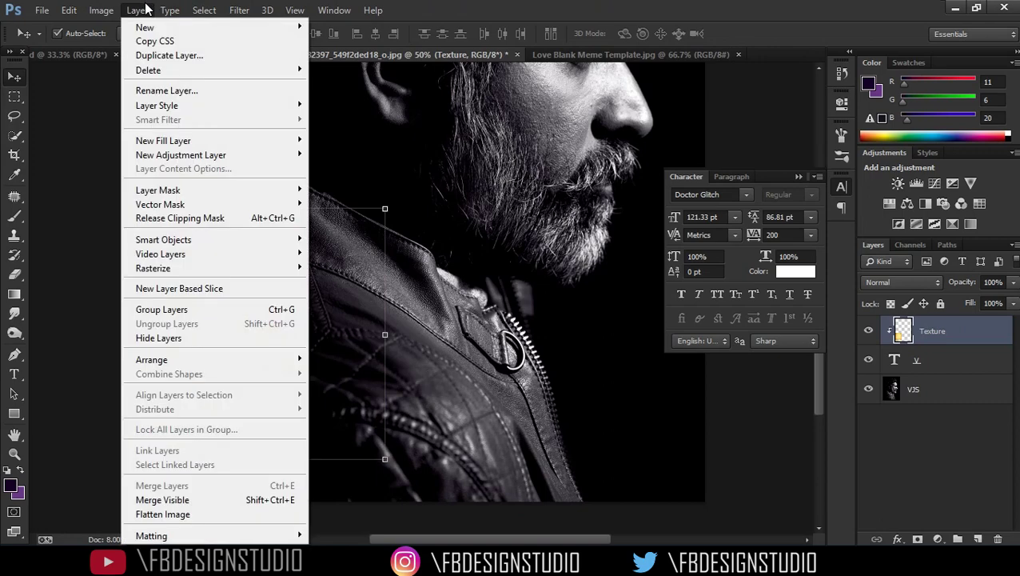
{"action": "mouse_move", "coordinate": [160, 195]}
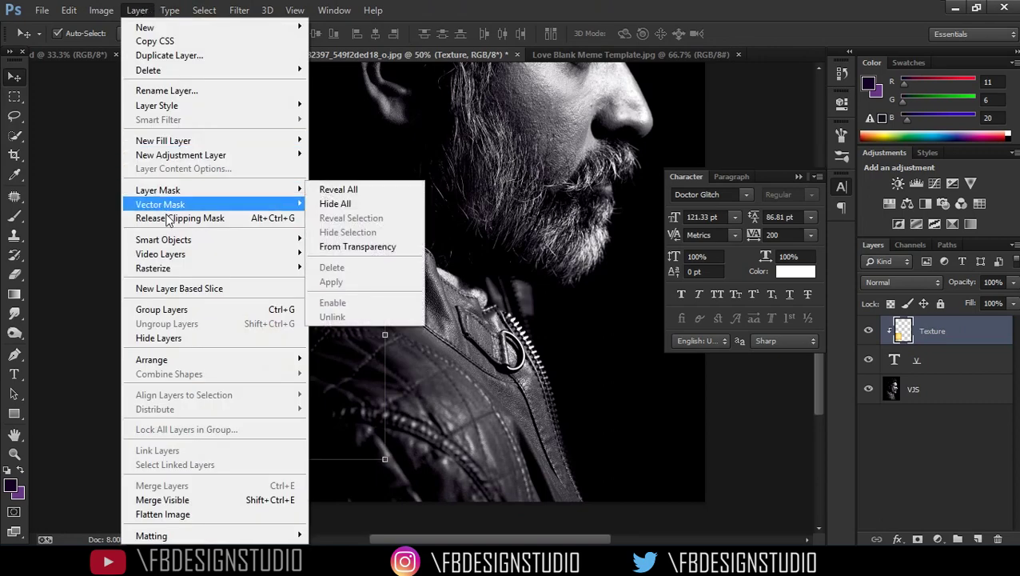
{"action": "left_click", "coordinate": [254, 358]}
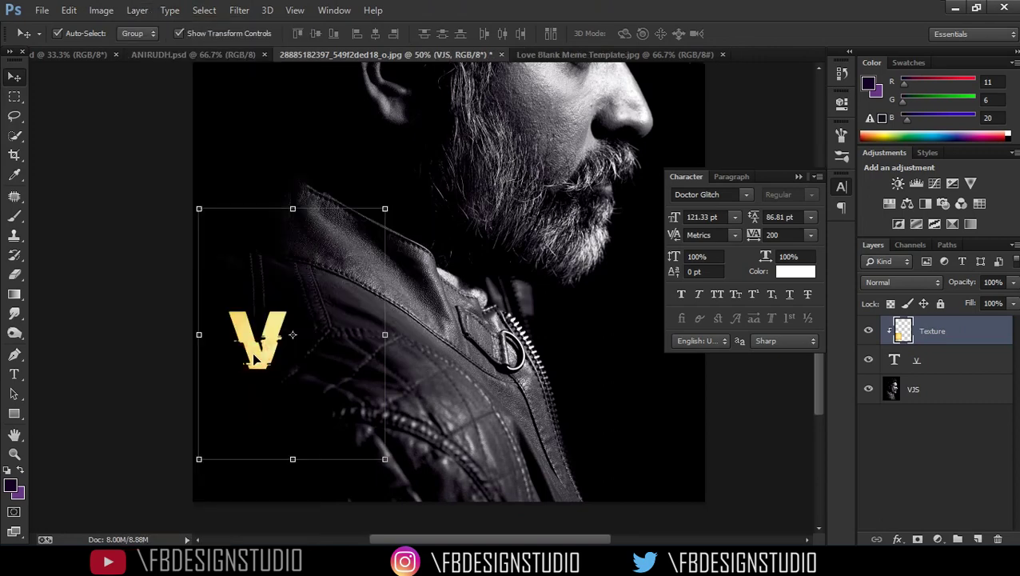
- Nudge the clipped texture to the right so its darker edge moves closer to the letter V
{"action": "key", "text": "Right"}
{"action": "key", "text": "Right"}
{"action": "key", "text": "Right"}
{"action": "key", "text": "Right"}
{"action": "key", "text": "Right"}
{"action": "key", "text": "Right"}
{"action": "key", "text": "Right"}
{"action": "key", "text": "Right"}
{"action": "key", "text": "Right"}
{"action": "key", "text": "Right"}
{"action": "key", "text": "Right"}
{"action": "key", "text": "Right"}
{"action": "key", "text": "Right"}
{"action": "key", "text": "Right"}
{"action": "key", "text": "Right"}
{"action": "key", "text": "Right"}
{"action": "key", "text": "Right"}
{"action": "key", "text": "Right"}
{"action": "key", "text": "Right"}
{"action": "key", "text": "Right"}
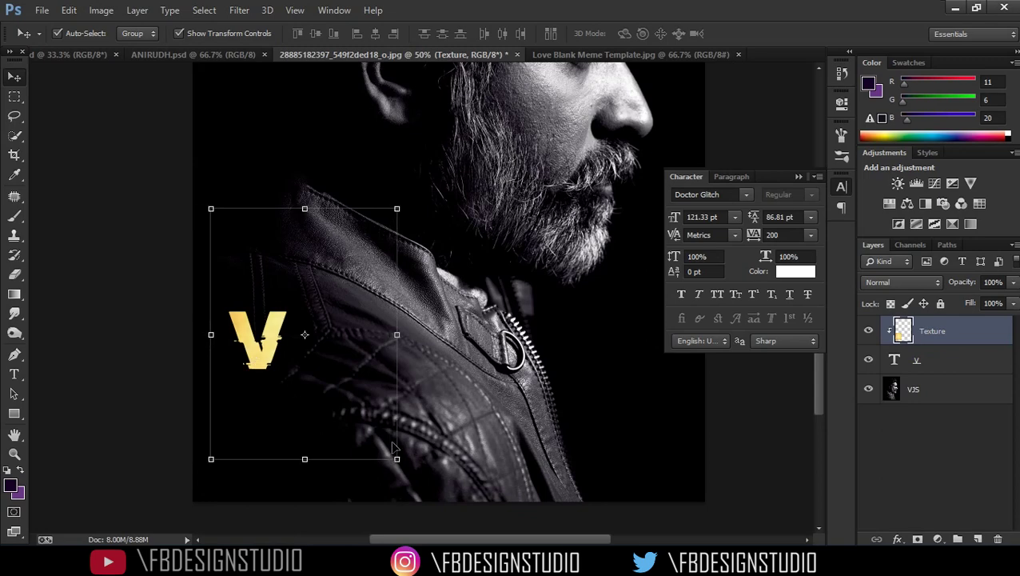
- Scale the clipped texture down to about 69% and position it over the letter V
{"action": "left_click_drag", "start_coordinate": [392, 462], "coordinate": [319, 376]}
{"action": "left_click_drag", "start_coordinate": [313, 340], "coordinate": [328, 373]}
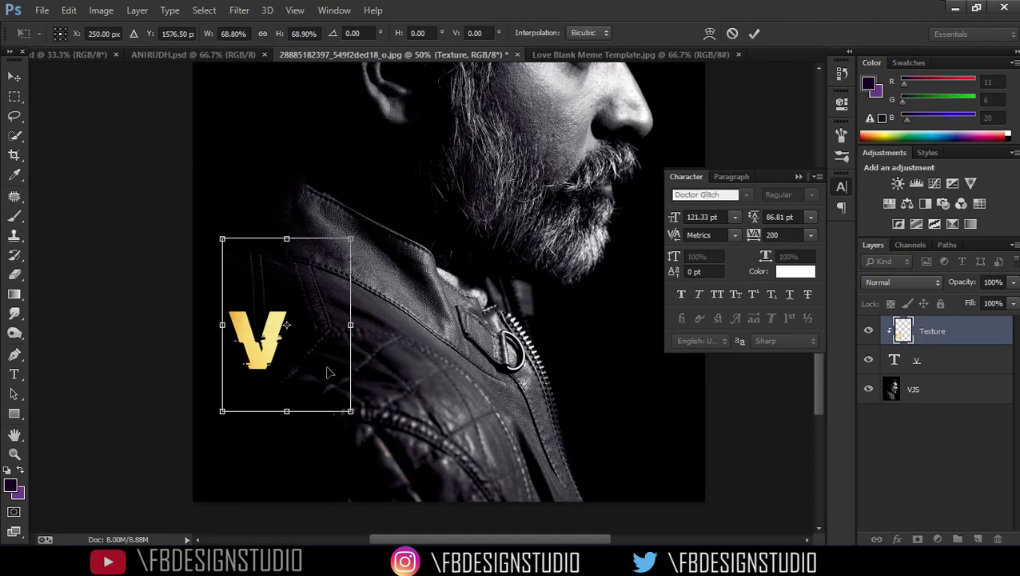
{"action": "key", "text": "Return"}
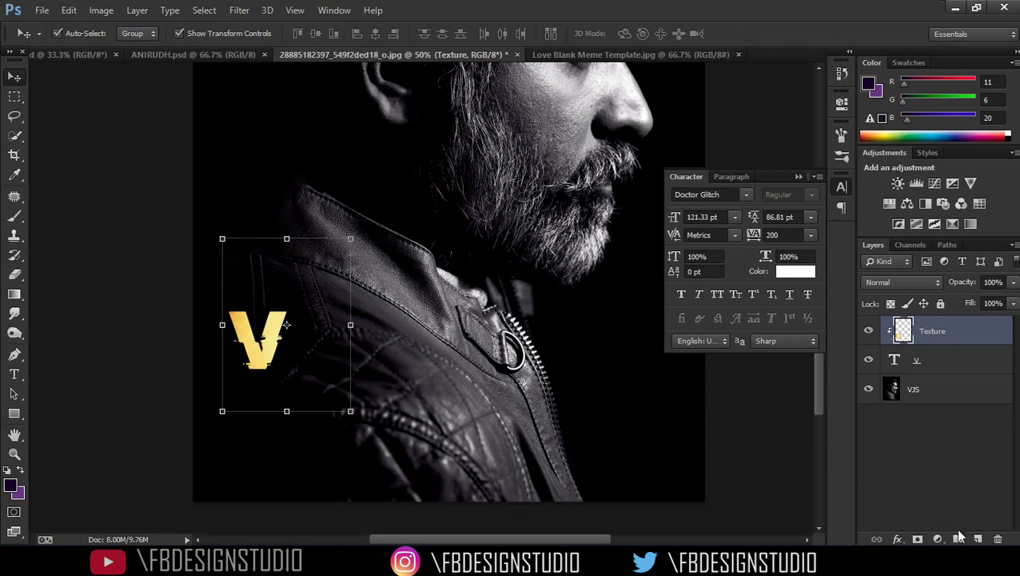
- Create a new empty layer above Texture and name it Shadow
{"action": "left_click", "coordinate": [977, 539]}
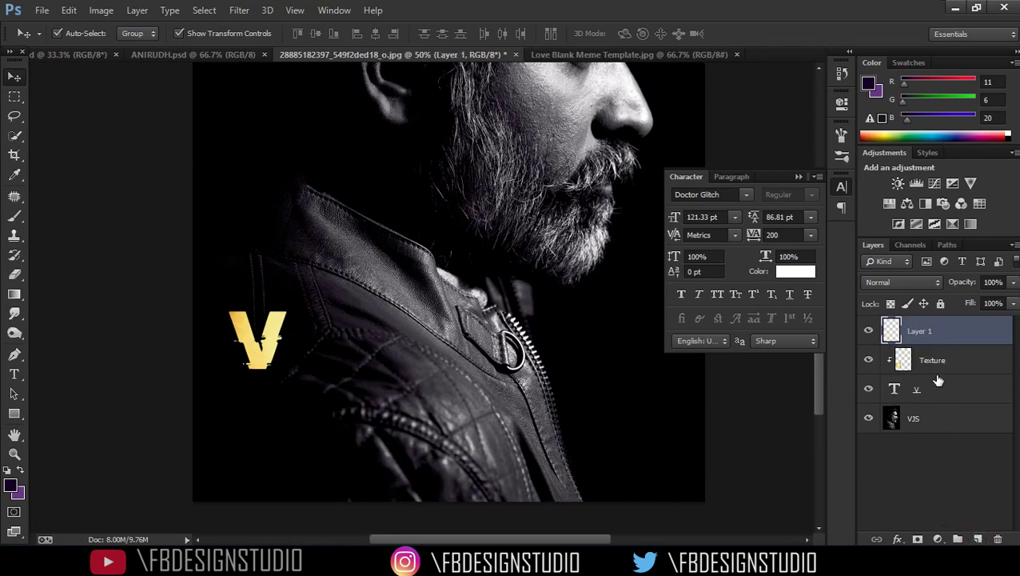
{"action": "double_click", "coordinate": [921, 331]}
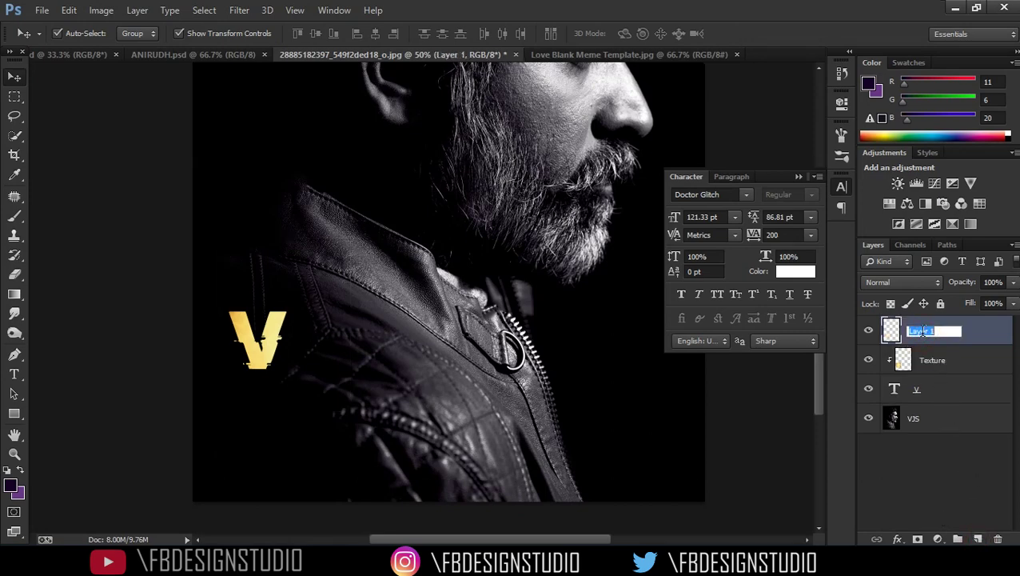
{"action": "key", "text": "Return"}
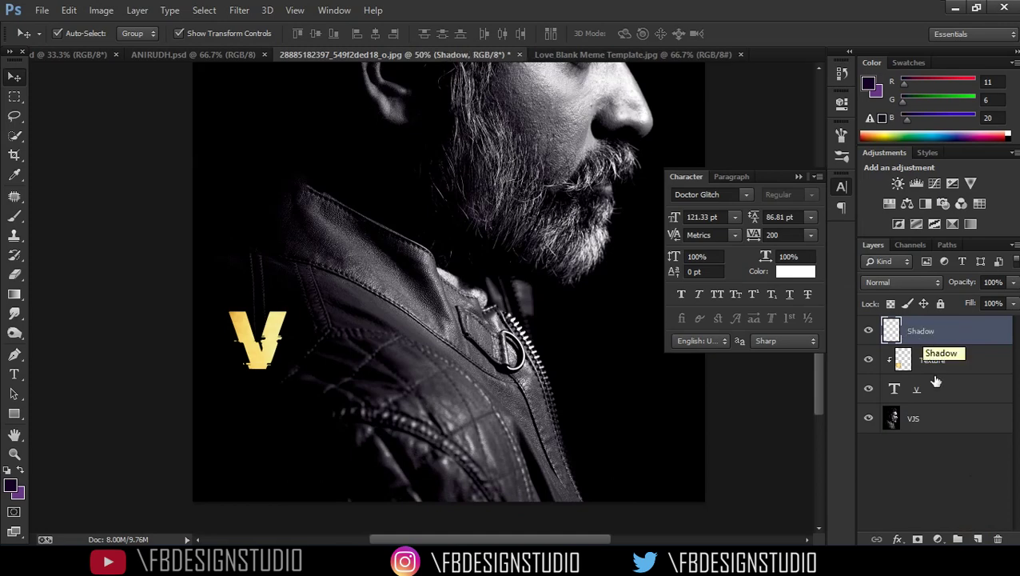
{"action": "left_click", "coordinate": [942, 438]}
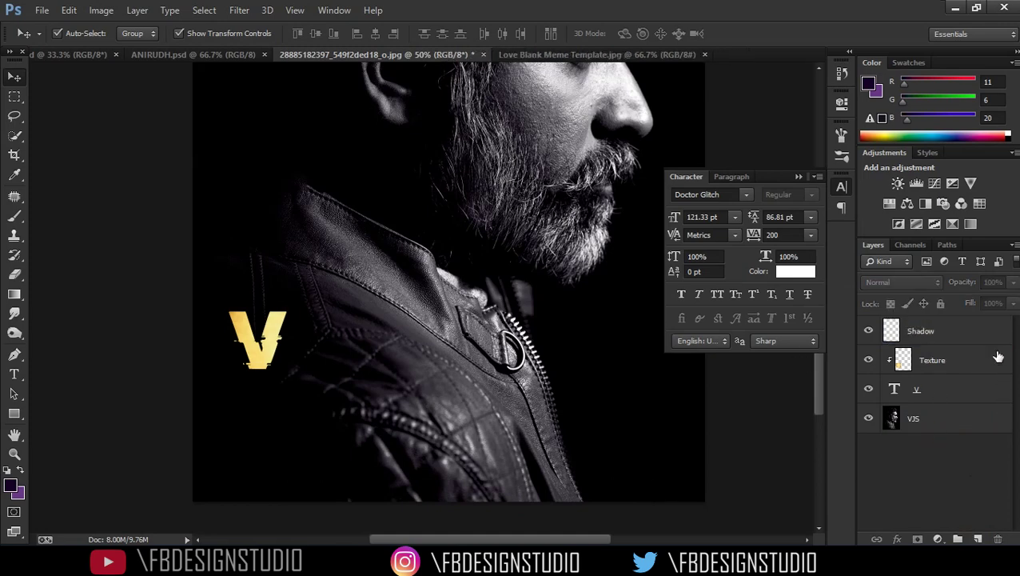
{"action": "left_click", "coordinate": [938, 395]}
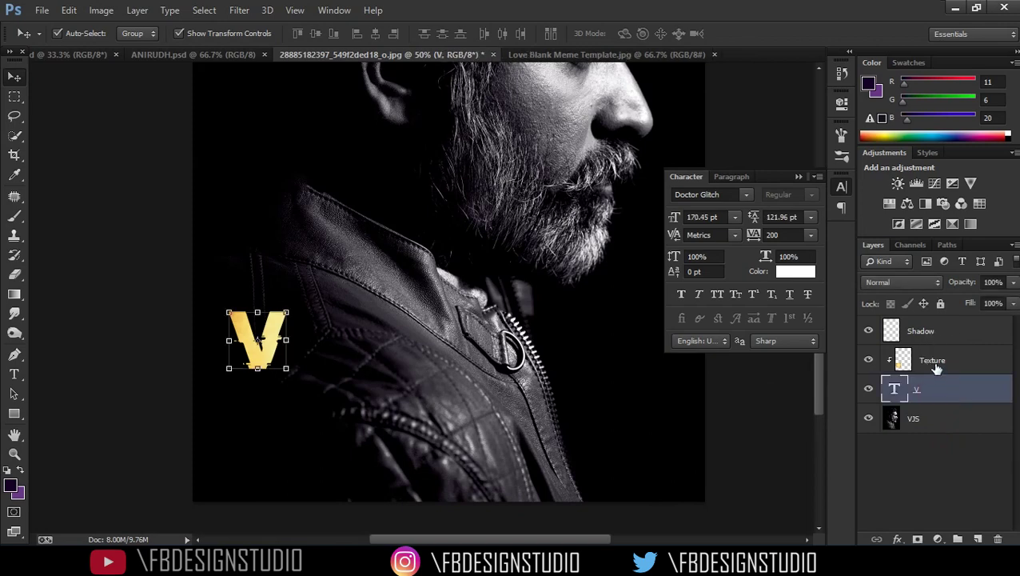
{"action": "left_click", "coordinate": [932, 336], "text": "shift"}
{"action": "left_click", "coordinate": [932, 467]}
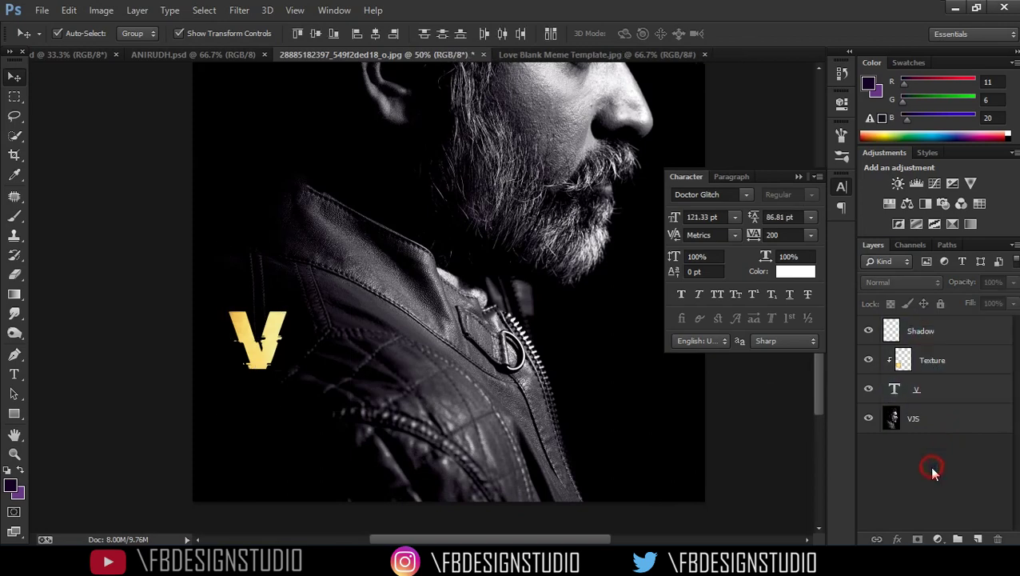
- Create a new layer group above the Shadow layer and name it V
{"action": "left_click", "coordinate": [957, 540]}
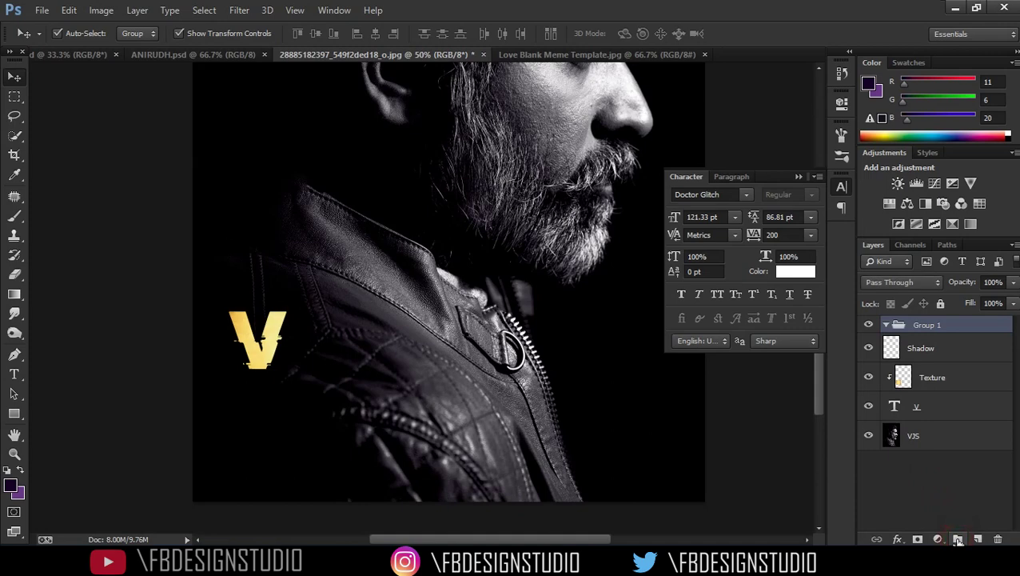
{"action": "double_click", "coordinate": [937, 325]}
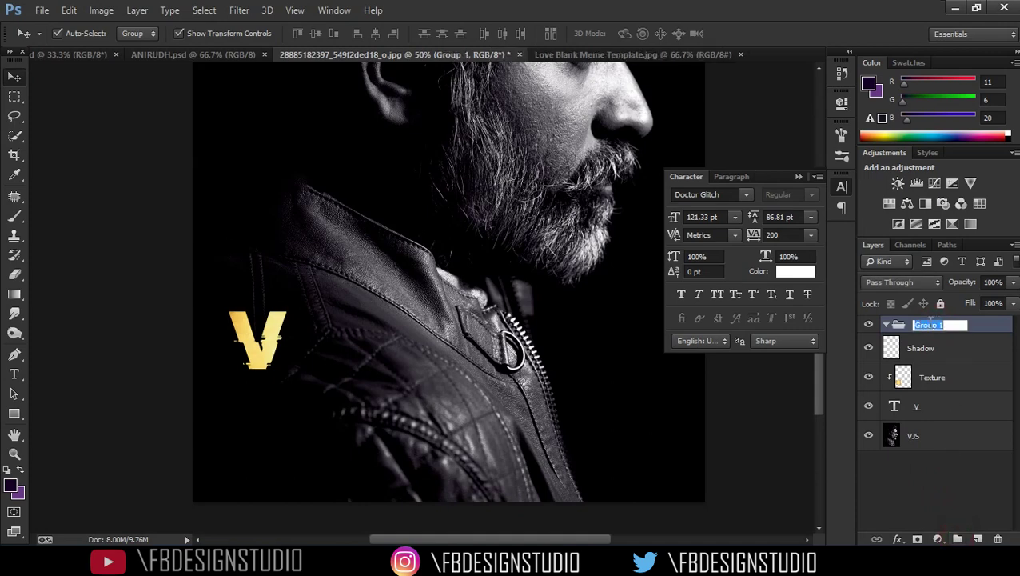
{"action": "left_click", "coordinate": [918, 462]}
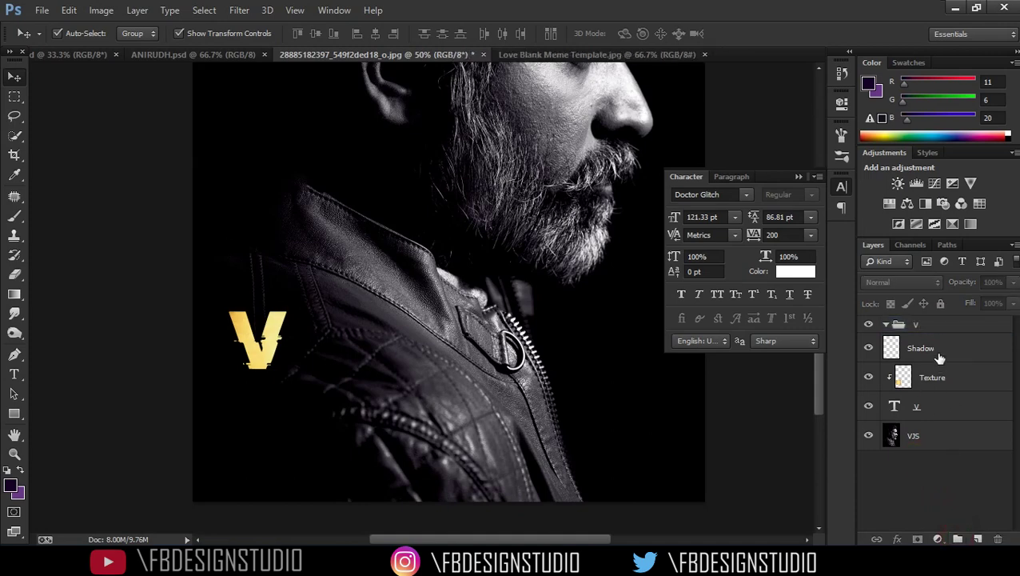
- Move the Shadow, Texture and V text layers into the V group and collapse the group
{"action": "left_click", "coordinate": [940, 352]}
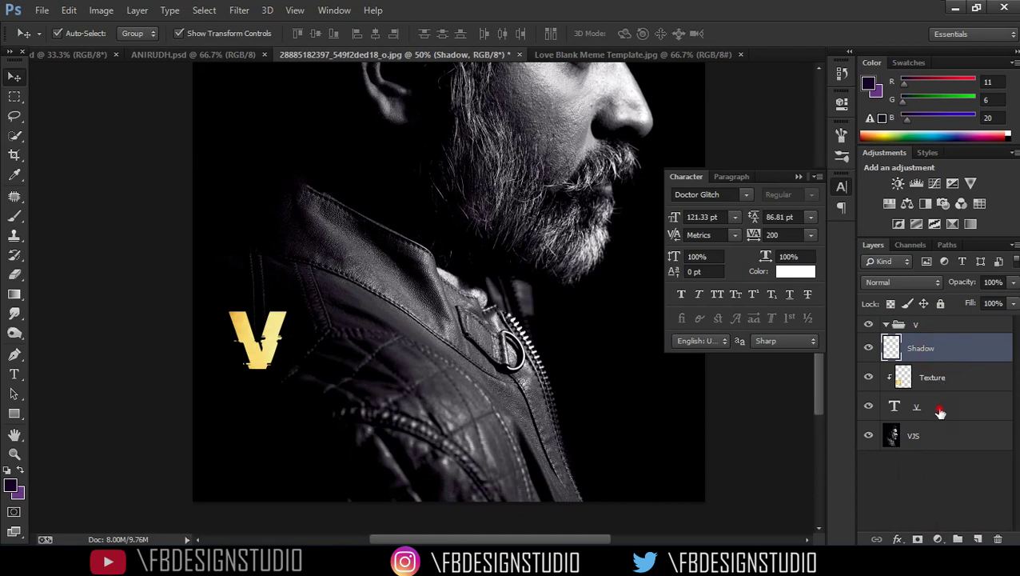
{"action": "left_click", "coordinate": [940, 406], "text": "shift"}
{"action": "left_click_drag", "start_coordinate": [947, 331], "coordinate": [886, 339]}
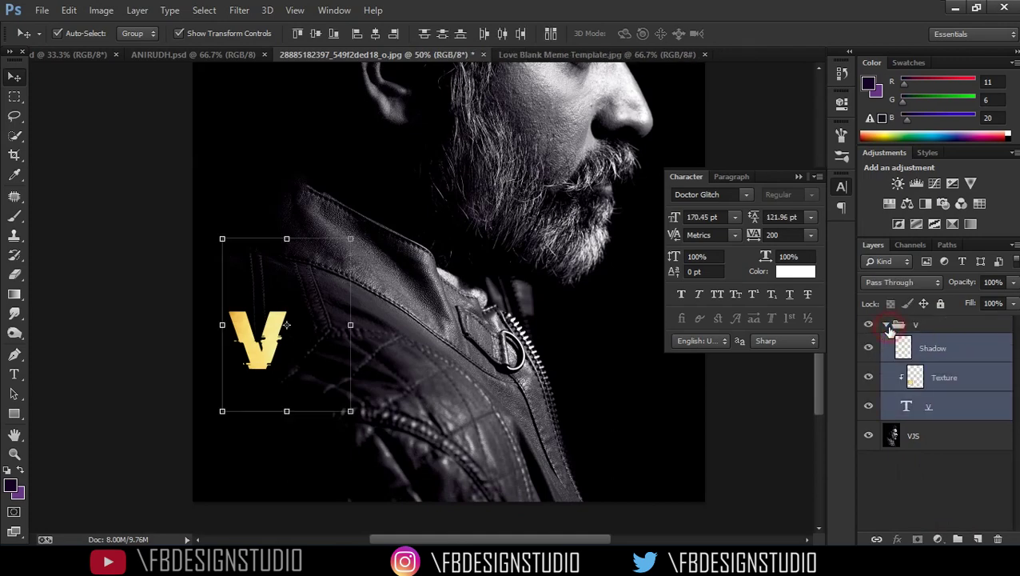
{"action": "left_click", "coordinate": [886, 324]}
{"action": "left_click", "coordinate": [887, 325]}
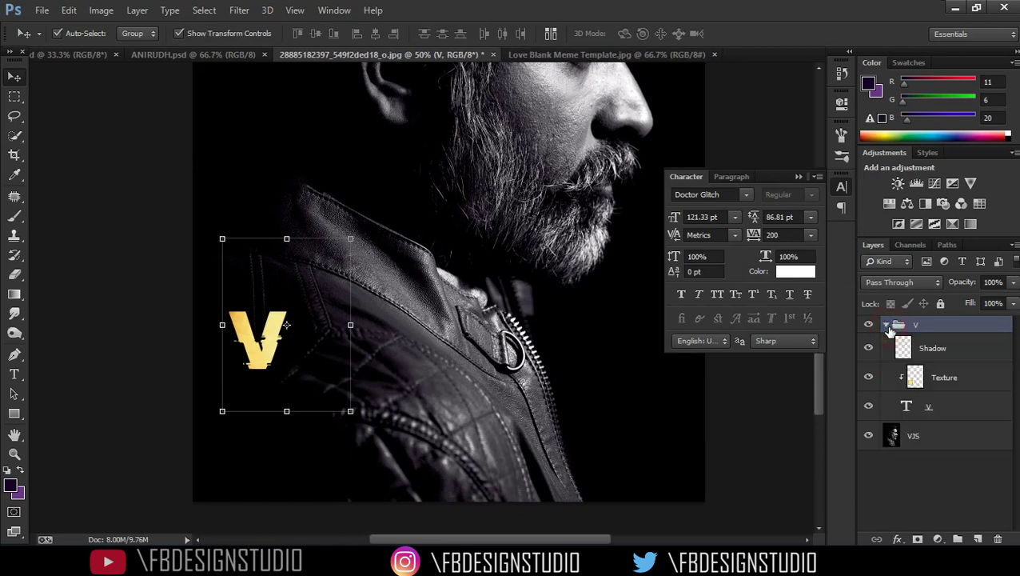
{"action": "left_click", "coordinate": [930, 484]}
{"action": "left_click", "coordinate": [886, 325]}
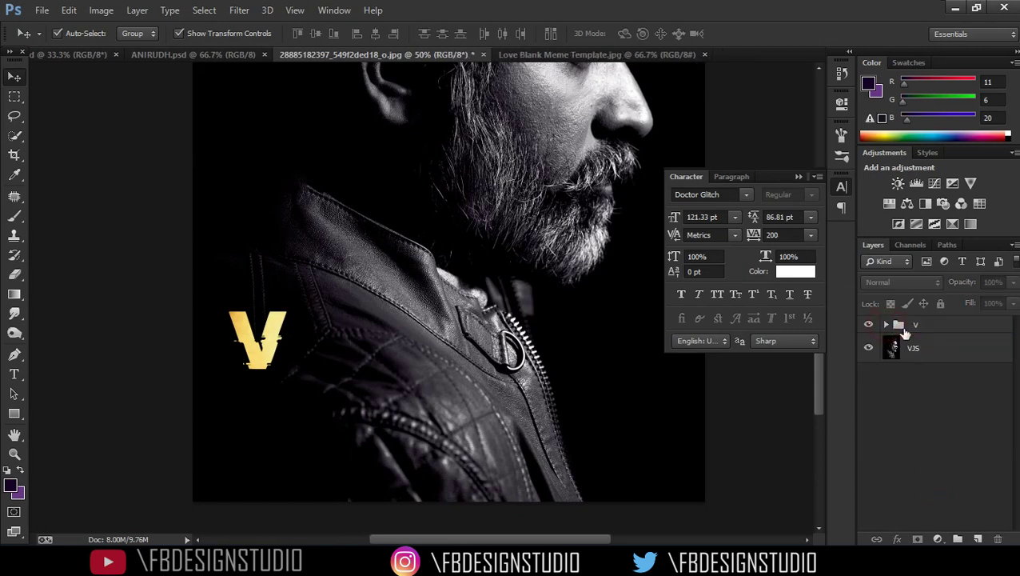
- Duplicate the V group and rename the copy J
{"action": "left_click", "coordinate": [903, 328]}
{"action": "key", "text": "ctrl+j"}
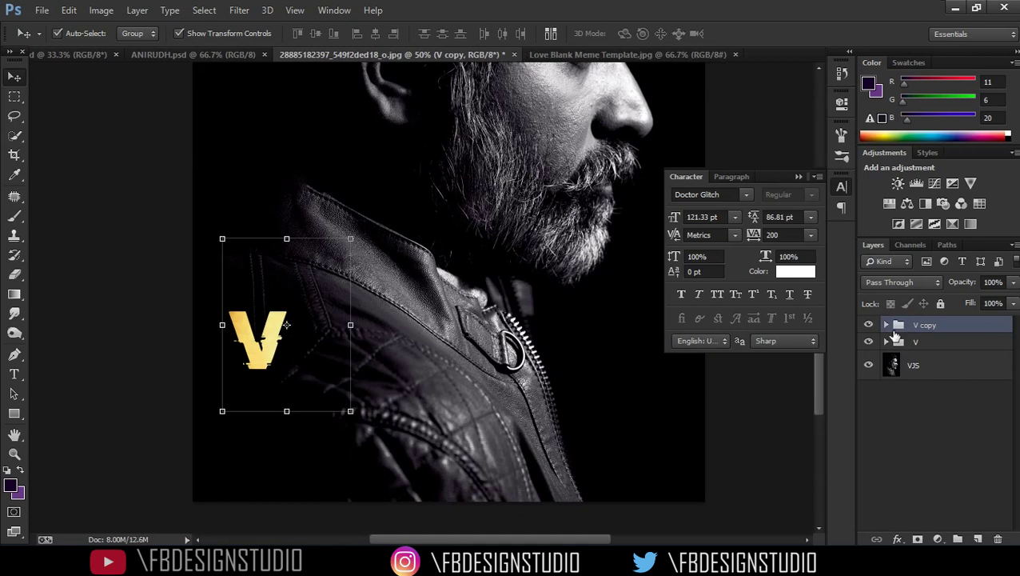
{"action": "double_click", "coordinate": [921, 327]}
{"action": "left_click", "coordinate": [888, 422]}
{"action": "left_click", "coordinate": [900, 328]}
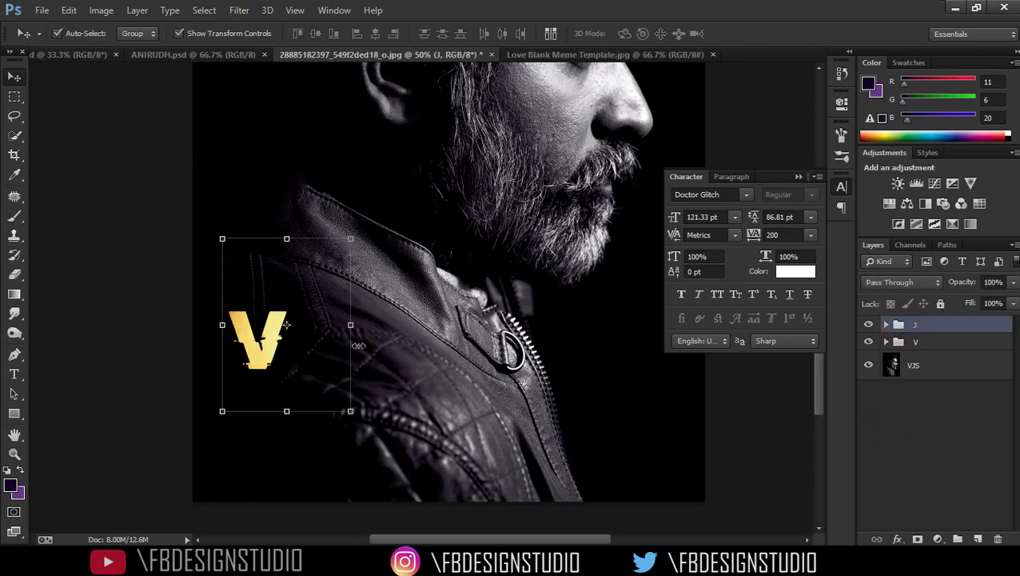
- Move the J group horizontally to the right so its letter sits beside the original V
{"action": "key", "text": "Right"}
{"action": "key", "text": "Right"}
{"action": "key", "text": "Right"}
{"action": "key", "text": "Right"}
{"action": "key", "text": "Right"}
{"action": "key", "text": "Right"}
{"action": "key", "text": "Right"}
{"action": "key", "text": "Right"}
{"action": "key", "text": "Right"}
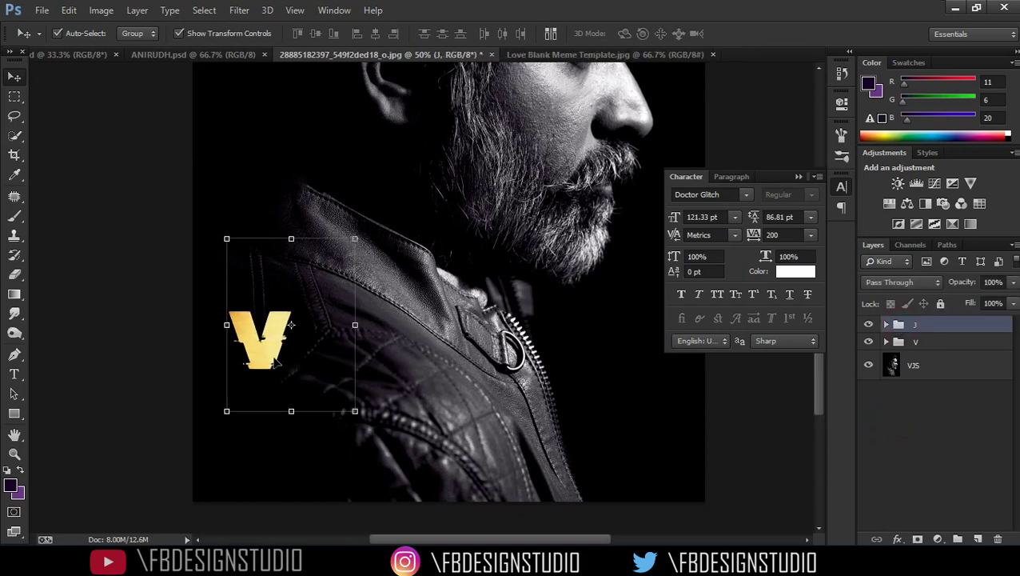
{"action": "left_click_drag", "start_coordinate": [276, 360], "coordinate": [314, 360]}
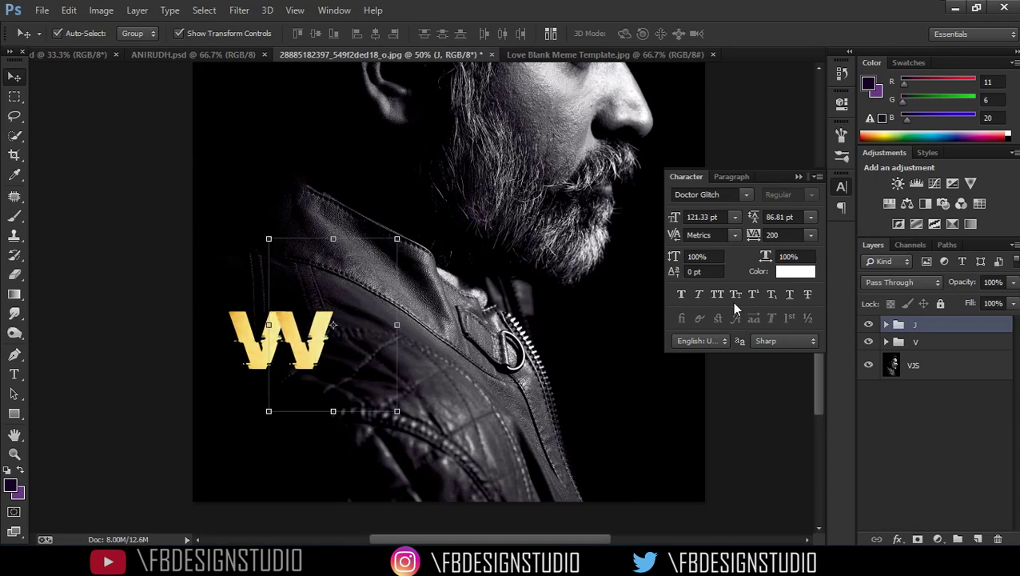
- Change the text layer inside the J group from V to the letter J and collapse the group
{"action": "left_click", "coordinate": [887, 324]}
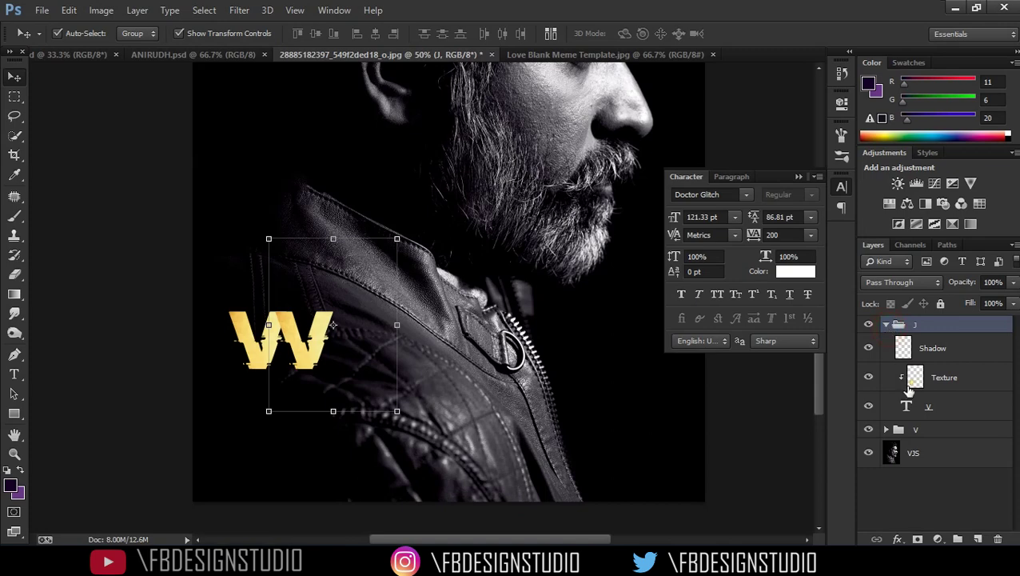
{"action": "left_click", "coordinate": [928, 408]}
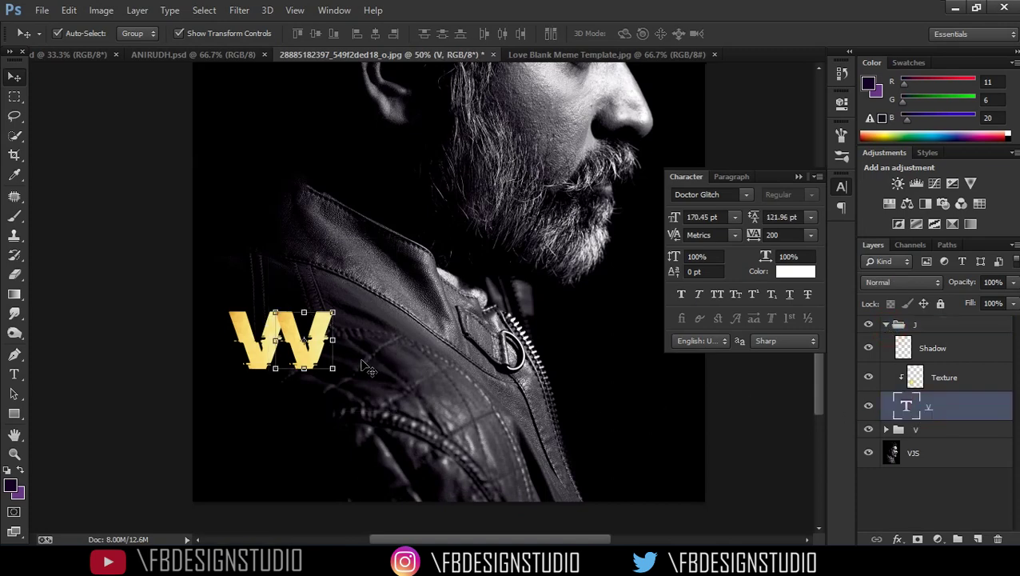
{"action": "key", "text": "t"}
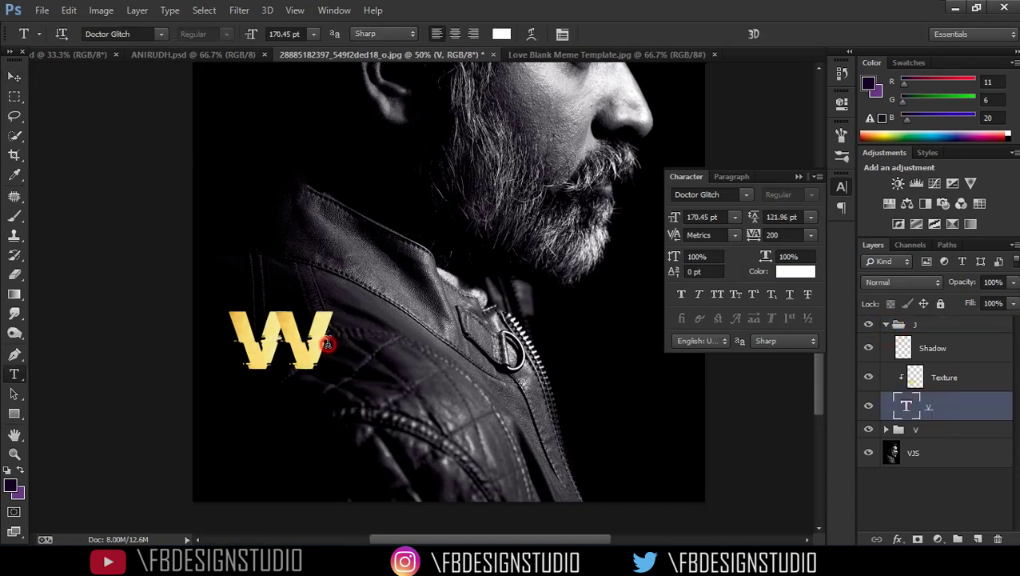
{"action": "left_click", "coordinate": [327, 343]}
{"action": "type", "text": "J"}
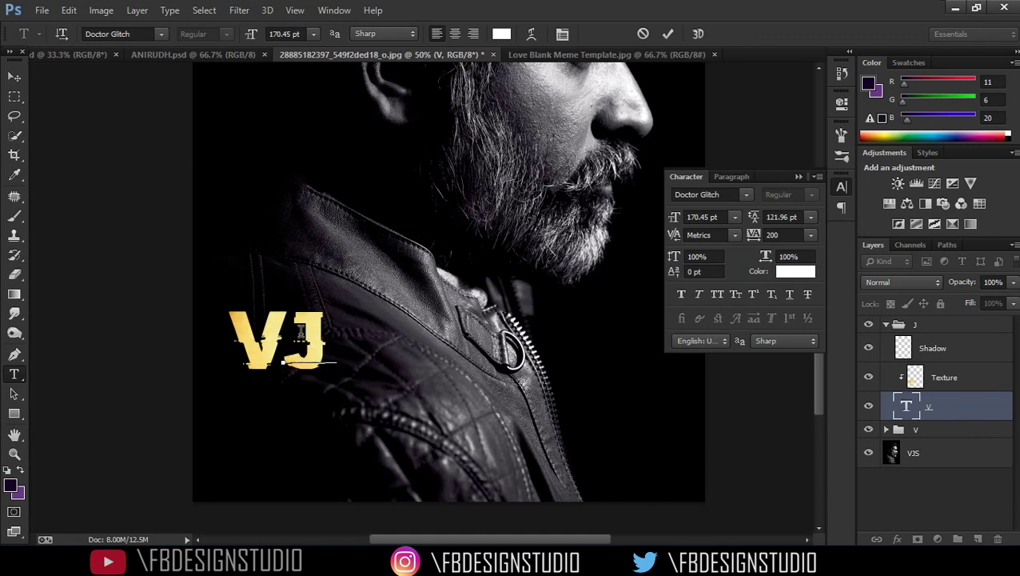
{"action": "left_click", "coordinate": [885, 324]}
{"action": "left_click", "coordinate": [887, 325]}
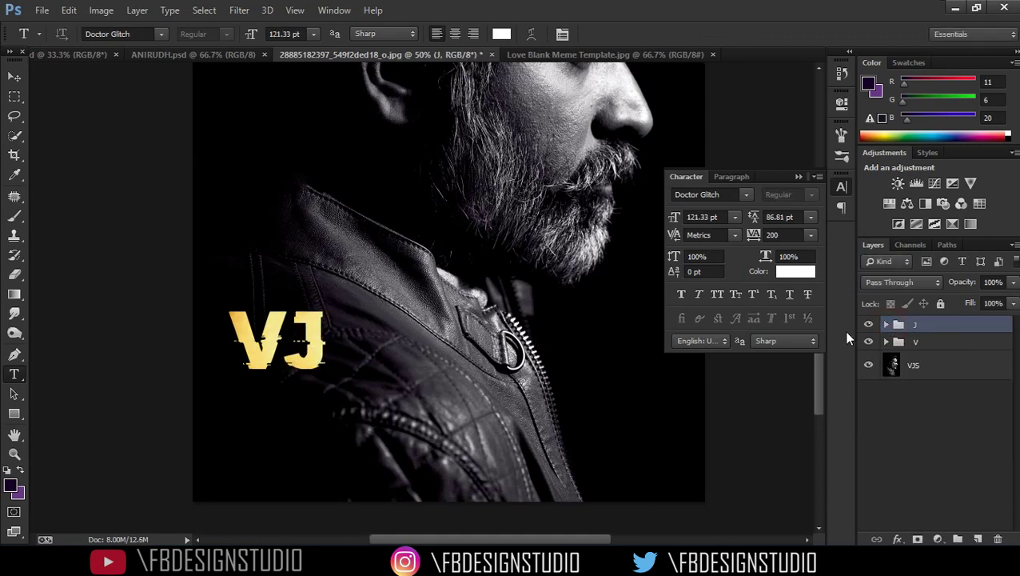
- Shift the J group left until the letter J slightly overlaps the V
{"action": "key", "text": "v"}
{"action": "left_click_drag", "start_coordinate": [312, 354], "coordinate": [304, 355]}
{"action": "key", "text": "Left"}
{"action": "key", "text": "Left"}
{"action": "key", "text": "Left"}
{"action": "key", "text": "Left"}
{"action": "key", "text": "Left"}
{"action": "key", "text": "Left"}
{"action": "key", "text": "Left"}
{"action": "key", "text": "Left"}
{"action": "key", "text": "Left"}
{"action": "key", "text": "Left"}
{"action": "key", "text": "Left"}
{"action": "key", "text": "Left"}
{"action": "key", "text": "Left"}
{"action": "key", "text": "Left"}
{"action": "key", "text": "Left"}
{"action": "key", "text": "Left"}
{"action": "key", "text": "Left"}
{"action": "key", "text": "Left"}
{"action": "key", "text": "Left"}
{"action": "key", "text": "Left"}
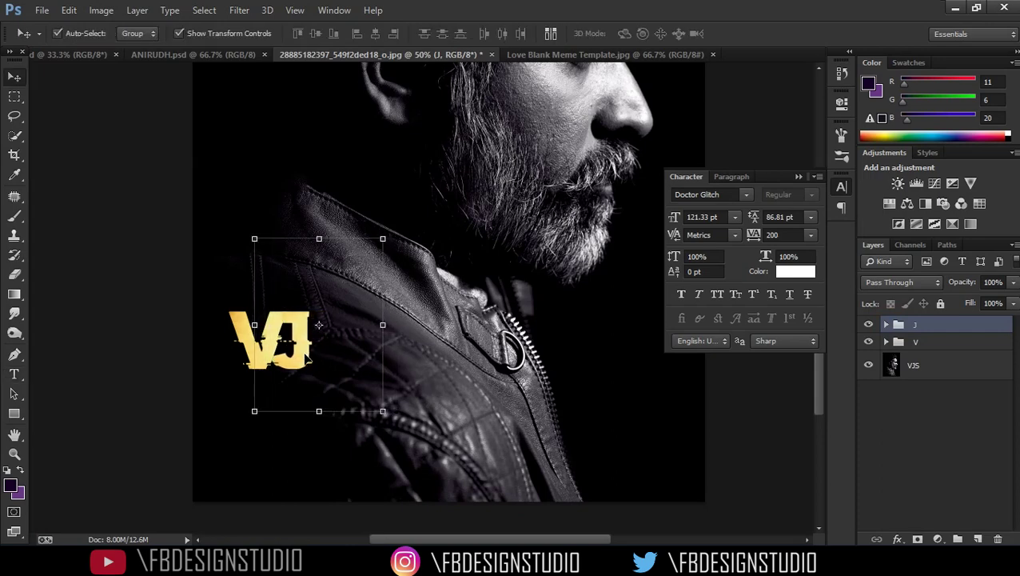
{"action": "key", "text": "Right"}
{"action": "key", "text": "Right"}
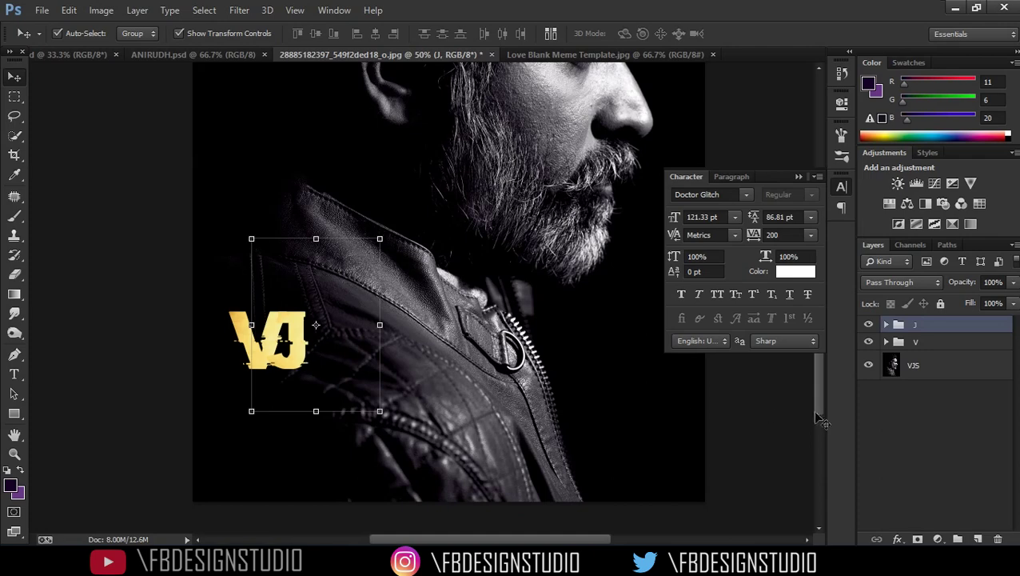
{"action": "left_click", "coordinate": [742, 462]}
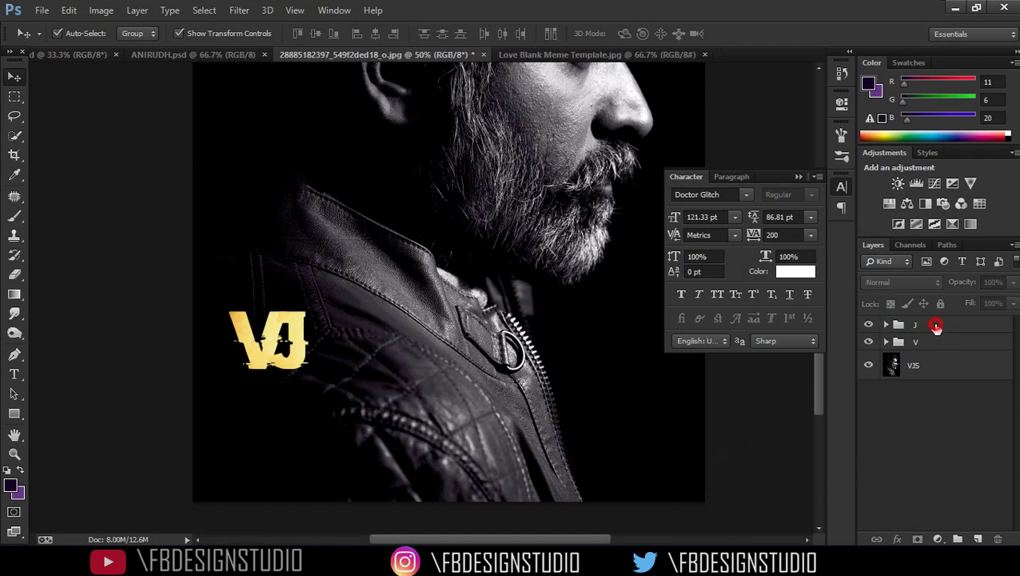
- Duplicate the J group and rename the copy S
{"action": "left_click", "coordinate": [937, 326]}
{"action": "key", "text": "ctrl+j"}
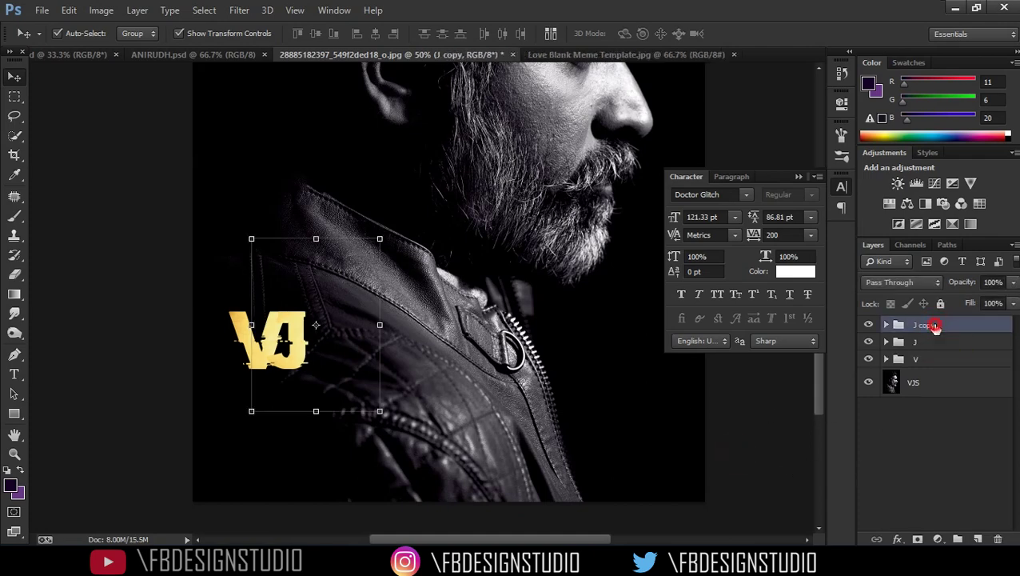
{"action": "double_click", "coordinate": [933, 326]}
{"action": "type", "text": "S"}
{"action": "left_click", "coordinate": [928, 438]}
- Change the letter in the S group to S and shift it right so it slightly overlaps the J
{"action": "left_click", "coordinate": [885, 325]}
{"action": "double_click", "coordinate": [907, 406]}
{"action": "type", "text": "s"}
{"action": "left_click", "coordinate": [15, 76]}
{"action": "key", "text": "shift+Right"}
{"action": "key", "text": "shift+Right"}
{"action": "key", "text": "shift+Right"}
{"action": "key", "text": "shift+Right"}
{"action": "key", "text": "shift+Right"}
{"action": "key", "text": "shift+Right"}
{"action": "key", "text": "shift+Right"}
{"action": "key", "text": "shift+Right"}
{"action": "left_click", "coordinate": [742, 461]}
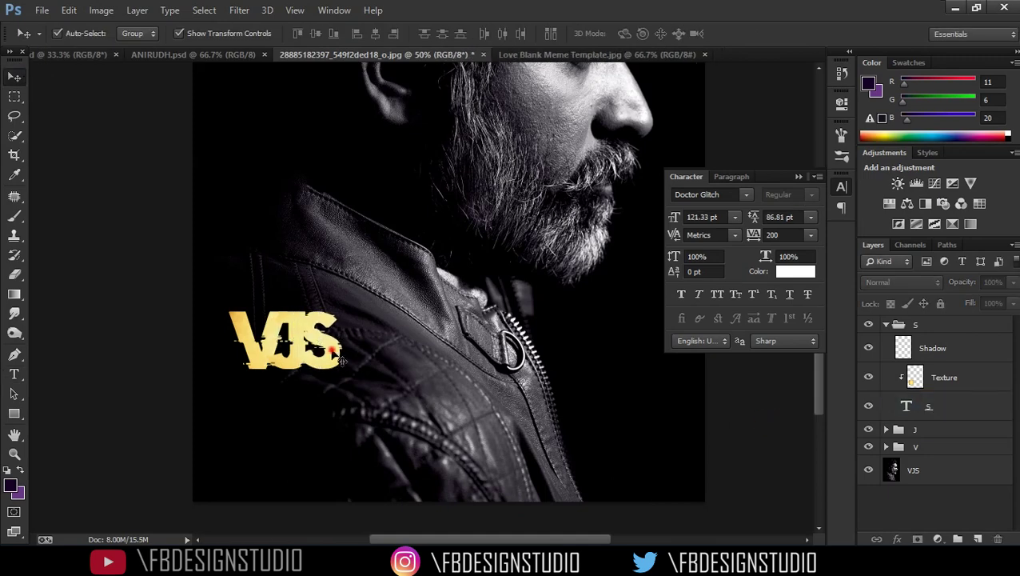
- Duplicate the S group and move the copy to the right of the letter S
{"action": "left_click", "coordinate": [886, 324]}
{"action": "left_click", "coordinate": [934, 326]}
{"action": "key", "text": "ctrl+j"}
{"action": "left_click_drag", "start_coordinate": [330, 355], "coordinate": [367, 355]}
- Change the letter in the duplicated S group to E and rename that group E
{"action": "left_click", "coordinate": [885, 324]}
{"action": "double_click", "coordinate": [906, 406]}
{"action": "type", "text": "E"}
{"action": "double_click", "coordinate": [925, 325]}
{"action": "type", "text": "E"}
- Duplicate the E group, rename the copy t and move it to the right of the first E
{"action": "key", "text": "ctrl+j"}
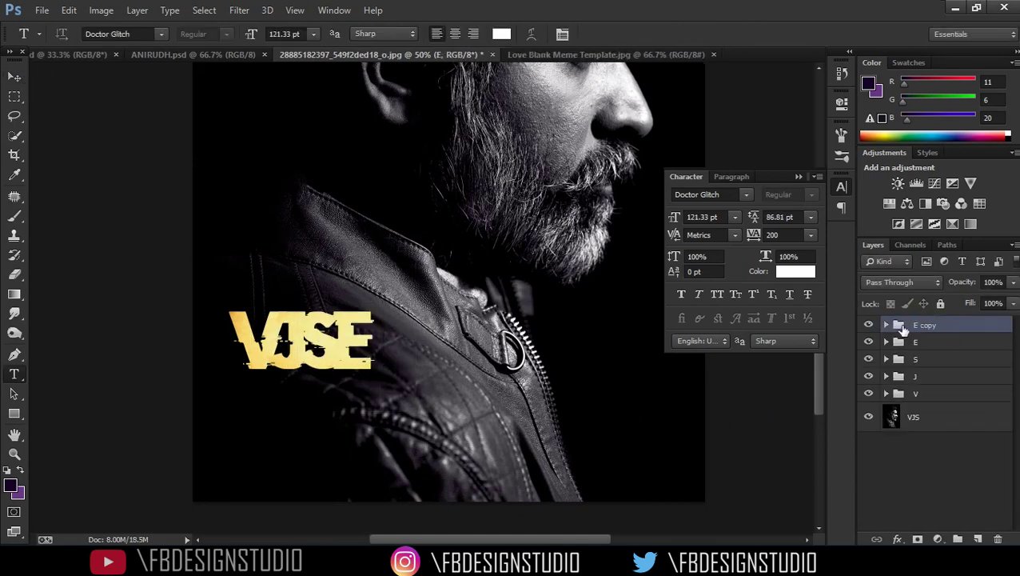
{"action": "double_click", "coordinate": [925, 326]}
{"action": "type", "text": "t"}
{"action": "left_click", "coordinate": [400, 366]}
{"action": "key", "text": "Return"}
{"action": "left_click_drag", "start_coordinate": [359, 357], "coordinate": [399, 357]}
- Change the letter in the t group to T and collapse the group
{"action": "double_click", "coordinate": [906, 406]}
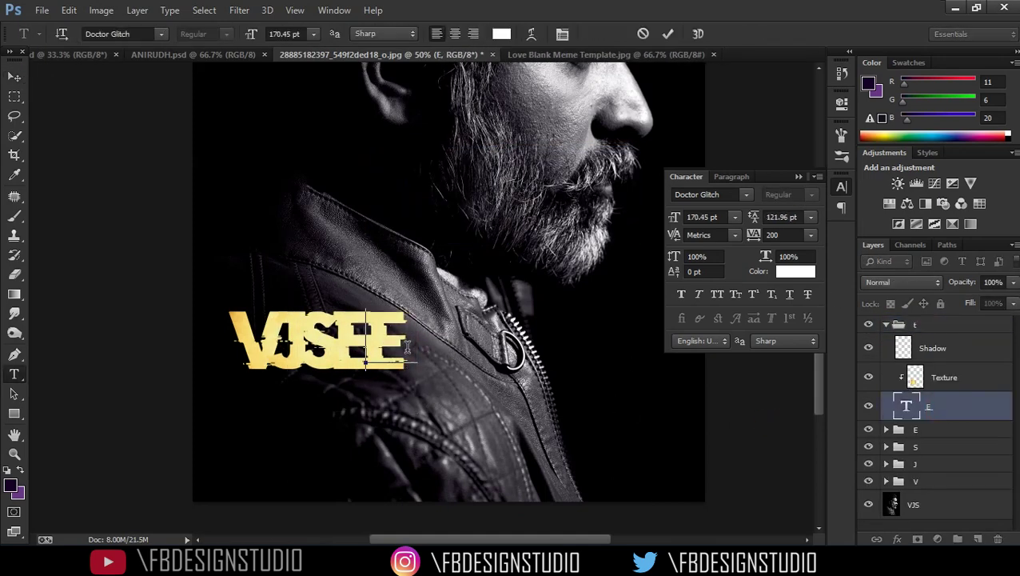
{"action": "type", "text": "T"}
{"action": "left_click", "coordinate": [886, 325]}
- Duplicate the t group, rename the copy H and move it to the right of the letter T
{"action": "key", "text": "ctrl+j"}
{"action": "double_click", "coordinate": [924, 325]}
{"action": "type", "text": "H"}
{"action": "left_click", "coordinate": [886, 325]}
{"action": "key", "text": "v"}
{"action": "left_click", "coordinate": [395, 356]}
{"action": "key", "text": "Return"}
{"action": "left_click_drag", "start_coordinate": [396, 357], "coordinate": [527, 355]}
- Change the letter in the new H group to H and collapse the group
{"action": "double_click", "coordinate": [906, 406]}
{"action": "type", "text": "H"}
{"action": "left_click", "coordinate": [885, 325]}
- Duplicate the H group for the next letter, change the copy's text to U and rename the group u
{"action": "key", "text": "ctrl+j"}
{"action": "left_click", "coordinate": [886, 324]}
{"action": "left_click", "coordinate": [956, 411]}
{"action": "key", "text": "v"}
{"action": "double_click", "coordinate": [906, 406]}
{"action": "type", "text": "u"}
{"action": "left_click", "coordinate": [886, 324]}
{"action": "key", "text": "v"}
{"action": "double_click", "coordinate": [925, 325]}
{"action": "type", "text": "u"}
- Duplicate the u group, change the copy's letter to P and rename the group P
{"action": "key", "text": "ctrl+j"}
{"action": "left_click", "coordinate": [886, 324]}
{"action": "left_click", "coordinate": [951, 408]}
{"action": "double_click", "coordinate": [906, 406]}
{"action": "type", "text": "P"}
{"action": "double_click", "coordinate": [925, 325]}
{"action": "type", "text": "P"}
{"action": "left_click", "coordinate": [885, 324]}
- Duplicate the P group, rename the copy A and move it to the right of the letter P
{"action": "key", "text": "ctrl+j"}
{"action": "double_click", "coordinate": [920, 326]}
{"action": "type", "text": "A"}
{"action": "left_click", "coordinate": [886, 325]}
{"action": "key", "text": "v"}
{"action": "left_click_drag", "start_coordinate": [518, 355], "coordinate": [550, 355]}
- Change the letter in the A group to A and collapse the group
{"action": "double_click", "coordinate": [906, 406]}
{"action": "type", "text": "A"}
{"action": "left_click", "coordinate": [918, 326]}
{"action": "key", "text": "v"}
{"action": "left_click", "coordinate": [886, 325]}
- Duplicate the t group, bring the copy to the top of the layer stack and place its T right after the A
{"action": "key", "text": "ctrl+j"}
{"action": "key", "text": "ctrl+z"}
{"action": "left_click", "coordinate": [929, 394]}
{"action": "key", "text": "ctrl+j"}
{"action": "left_click_drag", "start_coordinate": [927, 394], "coordinate": [929, 317]}
{"action": "left_click_drag", "start_coordinate": [404, 360], "coordinate": [551, 374]}
{"action": "key", "text": "shift+Left"}
{"action": "key", "text": "shift+Left"}
{"action": "key", "text": "shift+Left"}
- Duplicate the t copy group, move it right of the second T, change its letter to H and rename the group H
{"action": "key", "text": "ctrl+j"}
{"action": "left_click_drag", "start_coordinate": [562, 357], "coordinate": [597, 358]}
{"action": "left_click", "coordinate": [885, 325]}
{"action": "double_click", "coordinate": [909, 407]}
{"action": "type", "text": "H"}
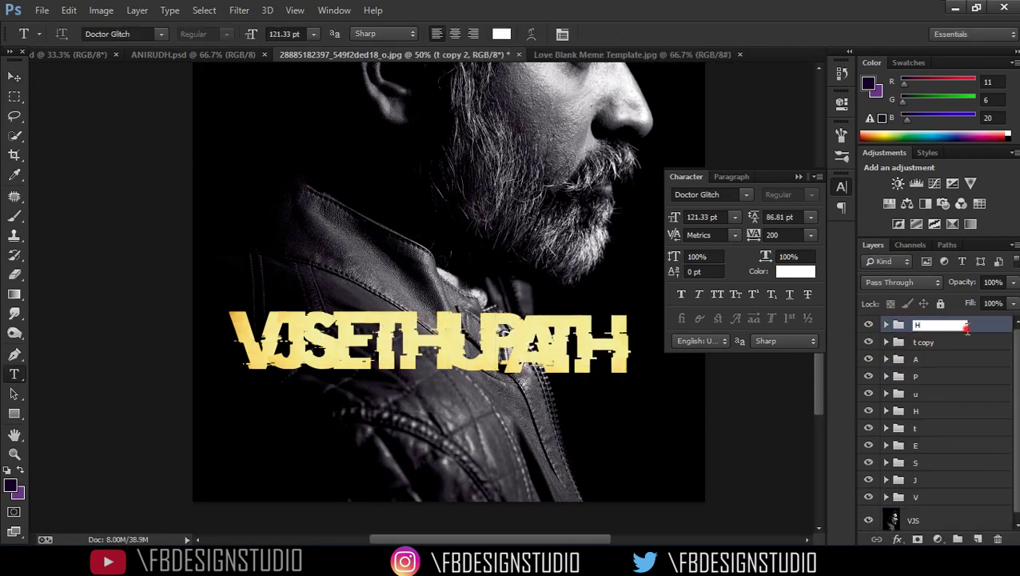
- Duplicate the topmost H group, change the copy's letter to I and place it right after the final H
{"action": "left_click_drag", "start_coordinate": [651, 352], "coordinate": [684, 372]}
{"action": "type", "text": "i"}
{"action": "left_click", "coordinate": [15, 77]}
{"action": "left_click", "coordinate": [690, 398]}
{"action": "scroll", "coordinate": [951, 380], "scroll_direction": "up", "scroll_amount": 10}
{"action": "left_click", "coordinate": [946, 356]}
{"action": "left_click", "coordinate": [700, 406]}
{"action": "scroll", "coordinate": [952, 380], "scroll_direction": "up", "scroll_amount": 10}
{"action": "left_click", "coordinate": [951, 379]}
{"action": "left_click_drag", "start_coordinate": [701, 416], "coordinate": [642, 387]}
{"action": "key", "text": "Return"}
- Rename the copied group I
{"action": "left_click", "coordinate": [886, 325]}
{"action": "double_click", "coordinate": [925, 326]}
{"action": "type", "text": "I"}
{"action": "left_click", "coordinate": [751, 444]}
- Expand the V group, load the V letter's outline as a selection and make the group's Shadow layer active
{"action": "scroll", "coordinate": [943, 448], "scroll_direction": "down", "scroll_amount": 3}
{"action": "left_click", "coordinate": [869, 515]}
{"action": "left_click", "coordinate": [885, 492]}
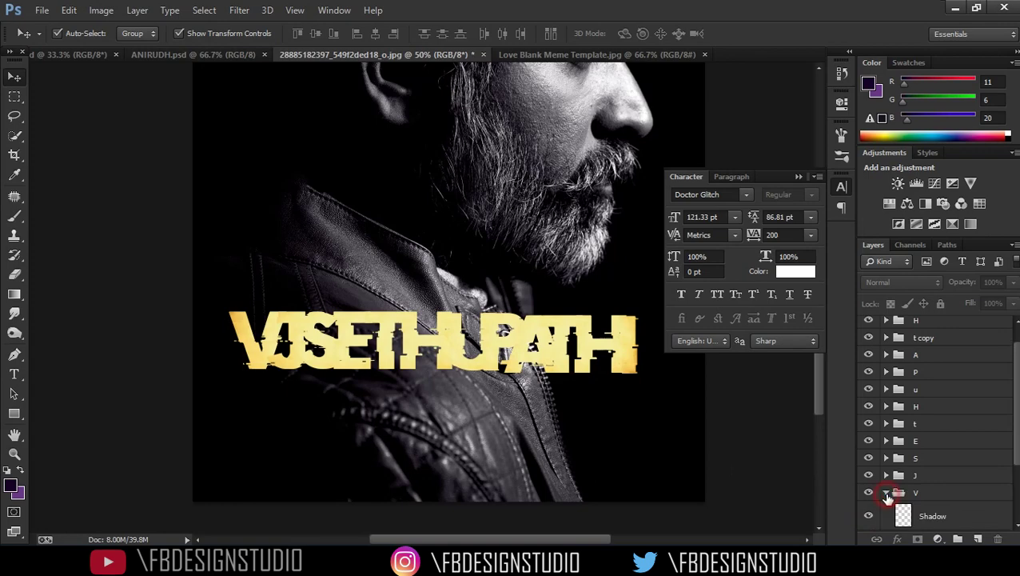
{"action": "scroll", "coordinate": [910, 508], "scroll_direction": "down", "scroll_amount": 3}
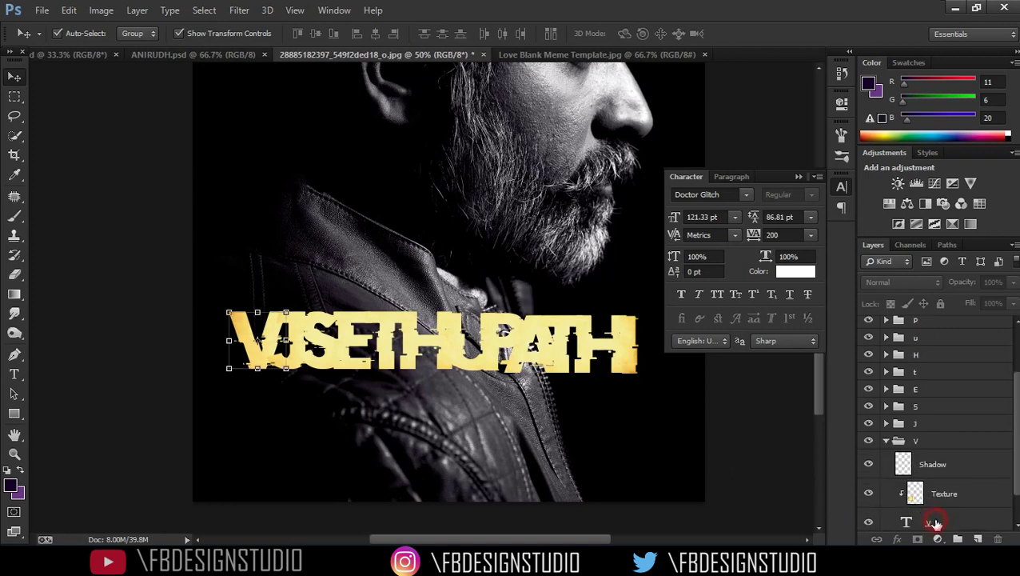
{"action": "left_click", "coordinate": [935, 523]}
{"action": "scroll", "coordinate": [939, 450], "scroll_direction": "down", "scroll_amount": 1}
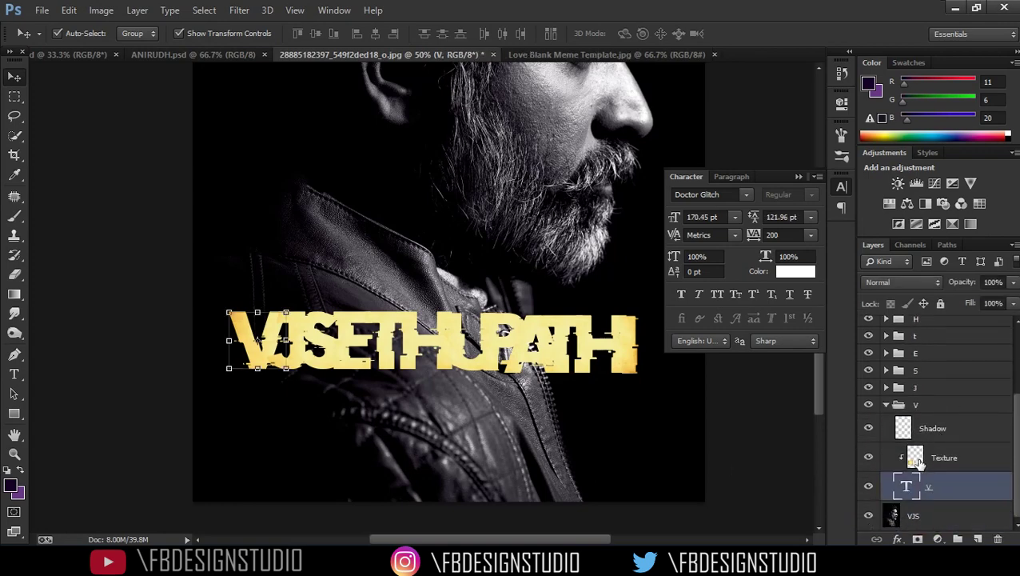
{"action": "left_click", "coordinate": [906, 491], "text": "ctrl"}
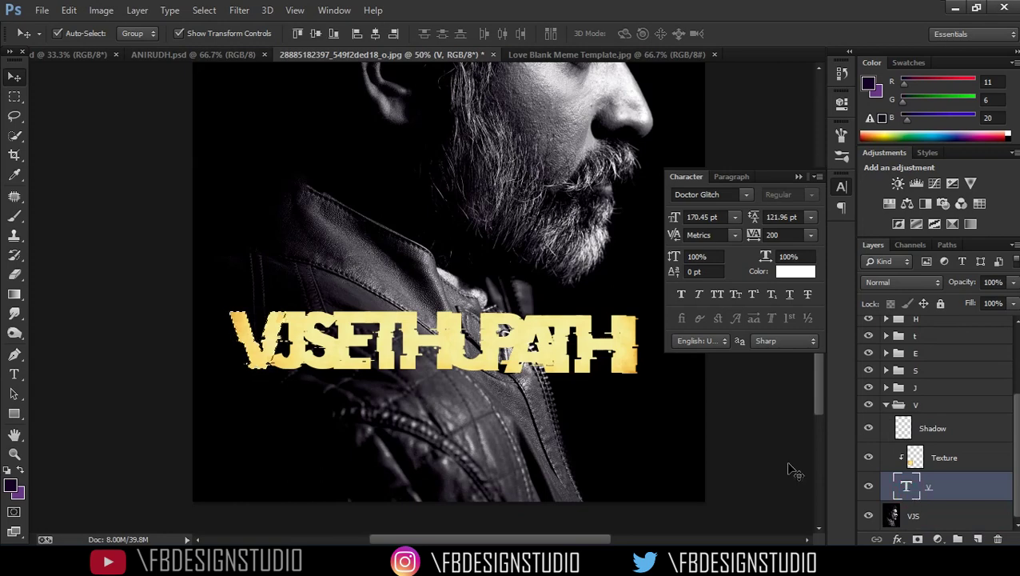
{"action": "key", "text": "ctrl+plus"}
{"action": "key", "text": "ctrl+plus"}
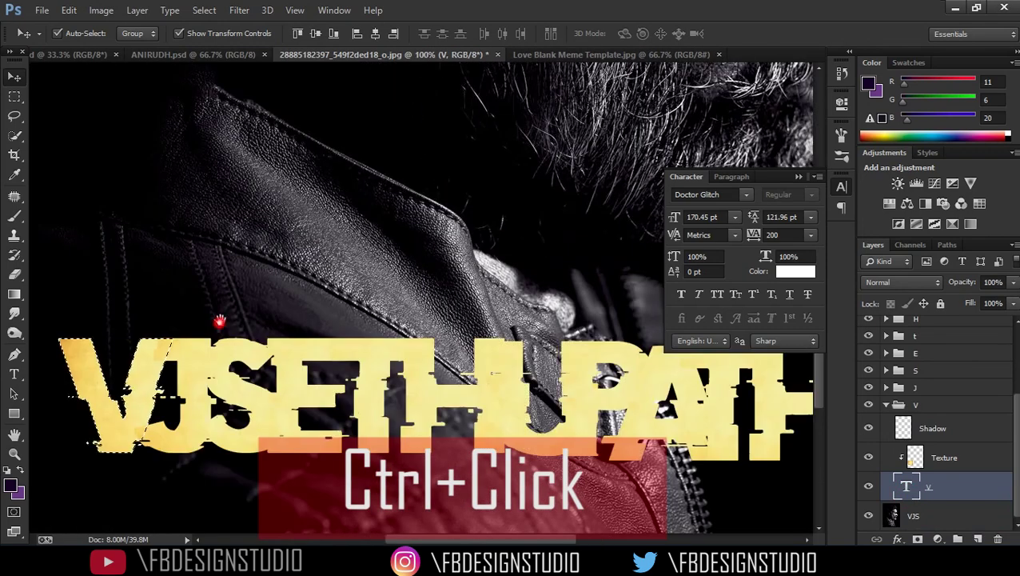
{"action": "left_click_drag", "start_coordinate": [219, 321], "coordinate": [247, 312]}
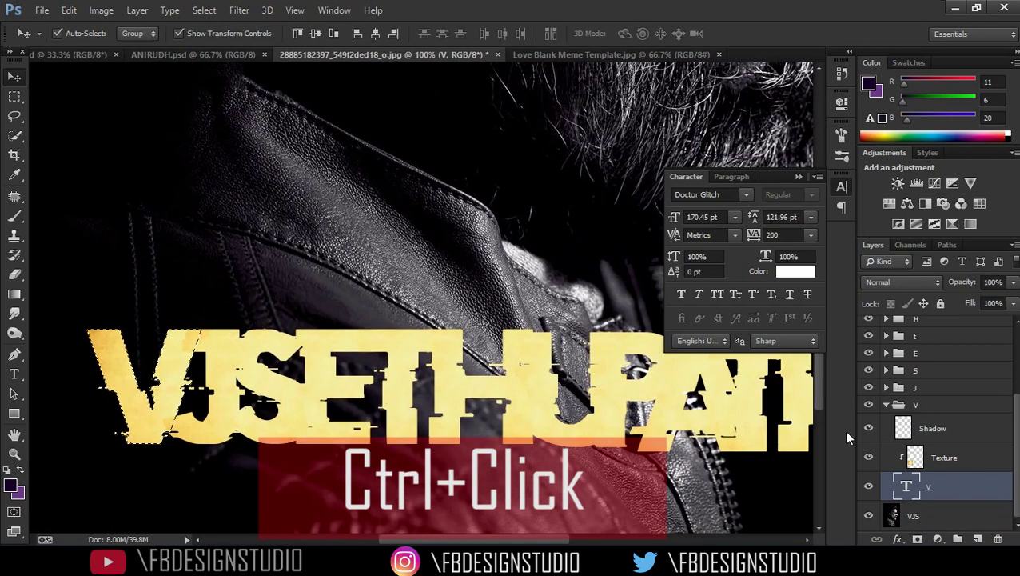
{"action": "left_click", "coordinate": [919, 419]}
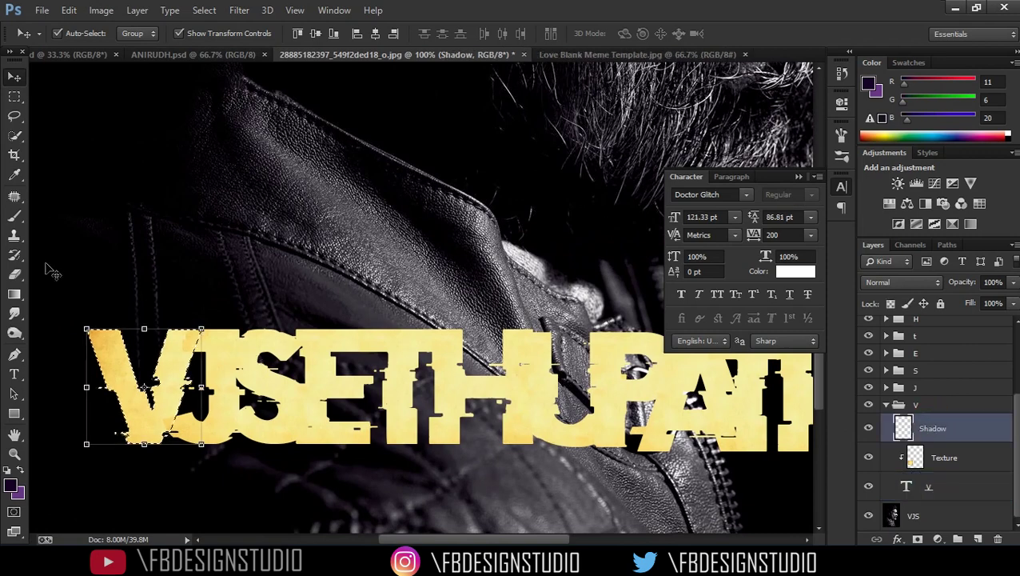
- Brush a soft dark shadow inside the V selection along the edge where the J overlaps it
{"action": "left_click", "coordinate": [15, 216]}
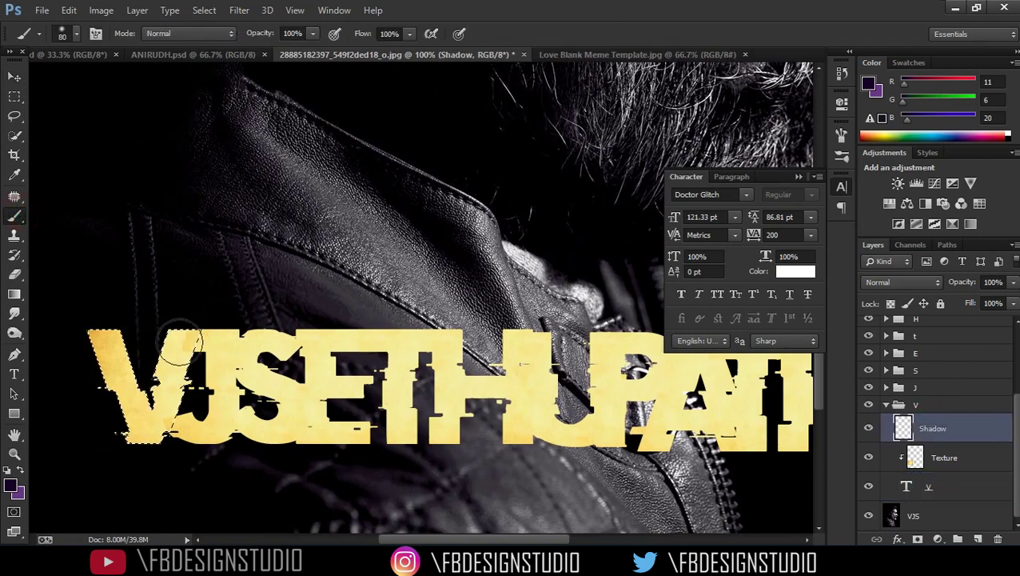
{"action": "left_click_drag", "start_coordinate": [191, 342], "coordinate": [177, 429]}
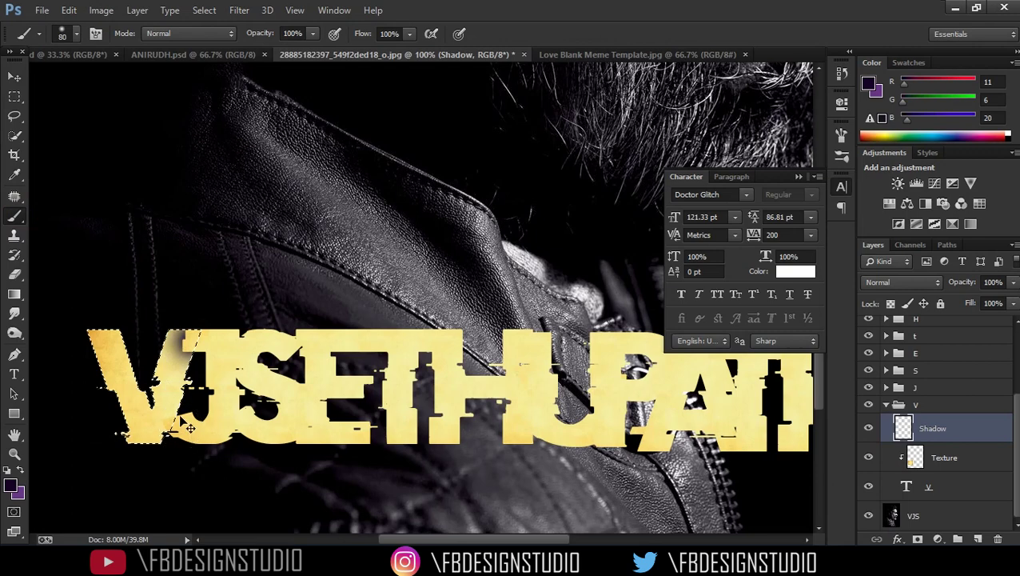
{"action": "key", "text": "ctrl+z"}
{"action": "left_click", "coordinate": [203, 344]}
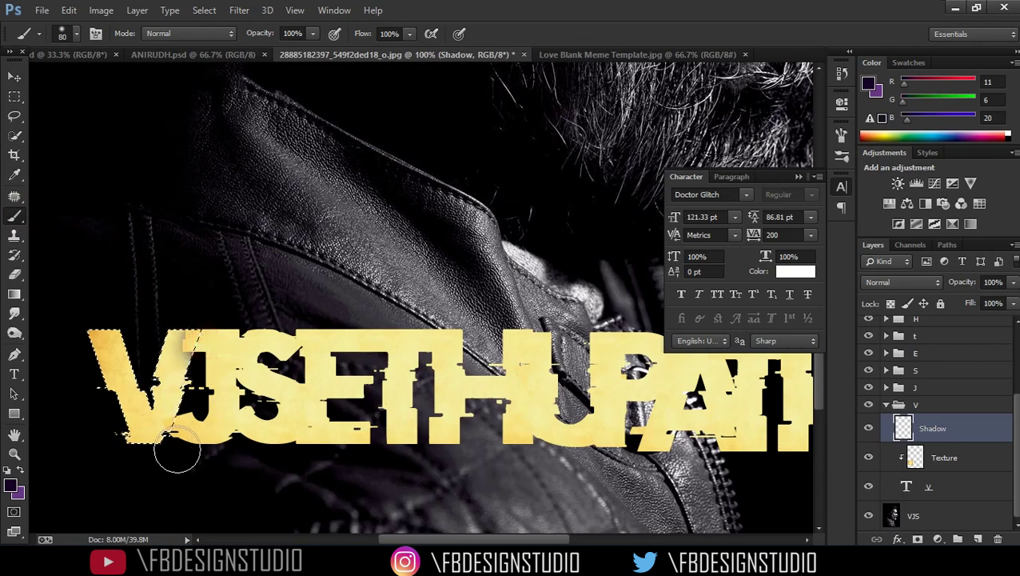
{"action": "left_click", "coordinate": [182, 430]}
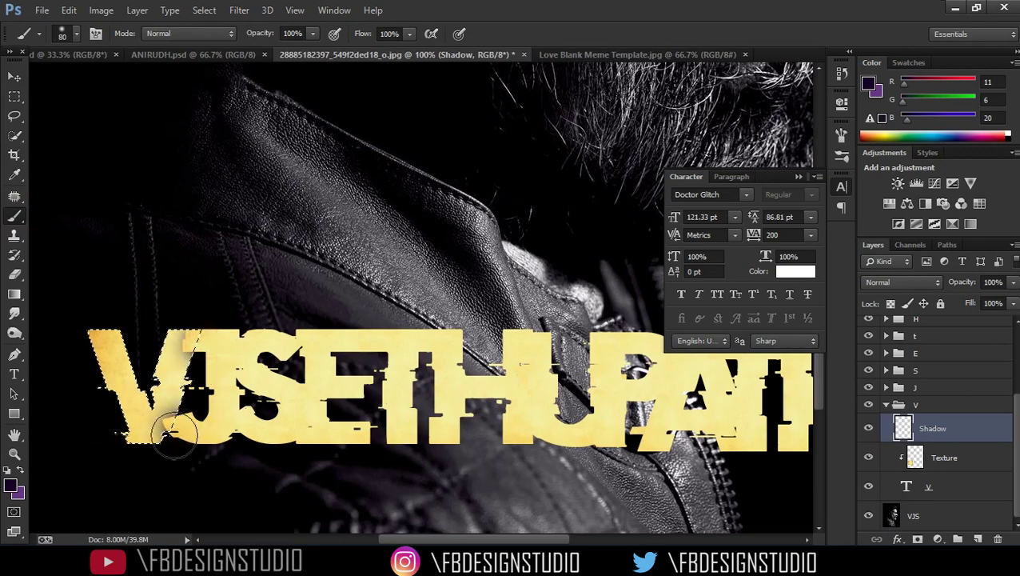
{"action": "left_click", "coordinate": [170, 430]}
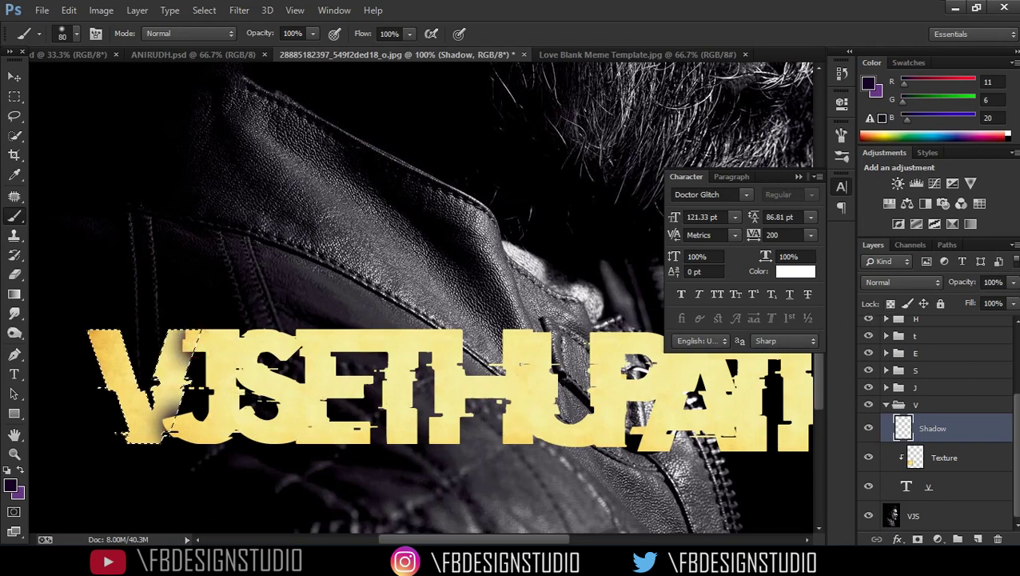
- Set the V group's Shadow layer opacity to 75% and collapse the group
{"action": "left_click", "coordinate": [1013, 281]}
{"action": "left_click_drag", "start_coordinate": [998, 302], "coordinate": [996, 306]}
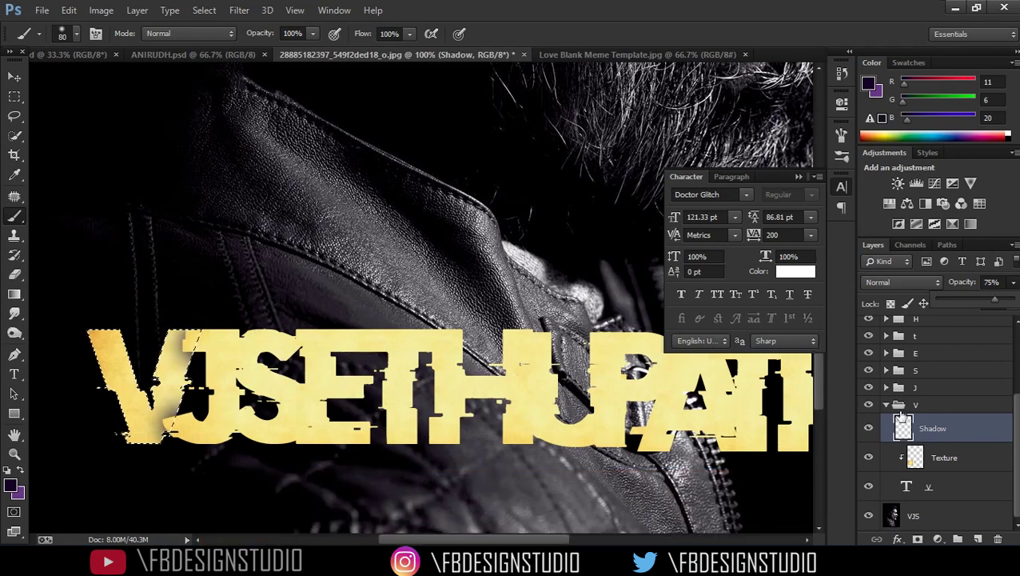
{"action": "left_click", "coordinate": [887, 406]}
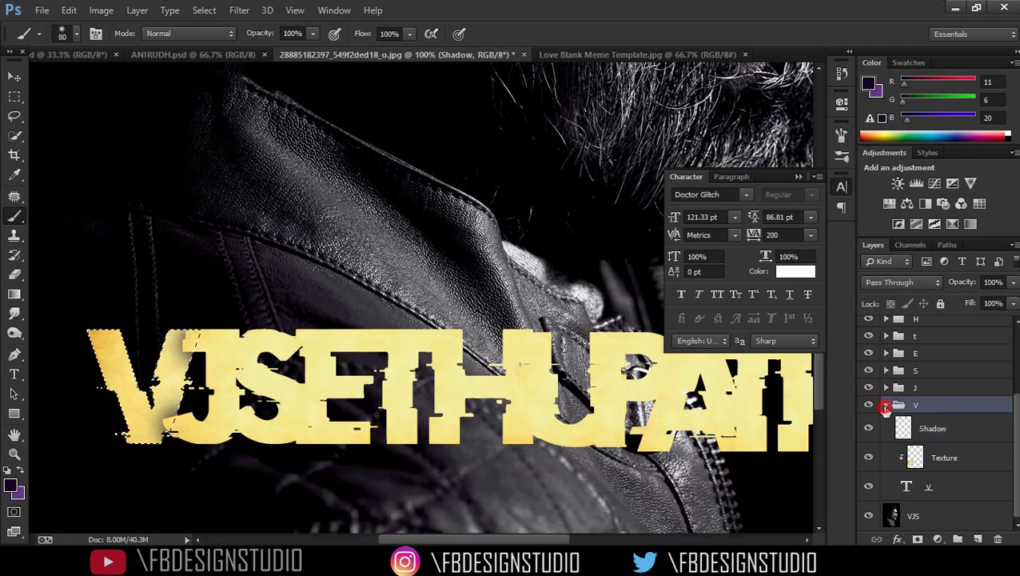
{"action": "left_click", "coordinate": [885, 406]}
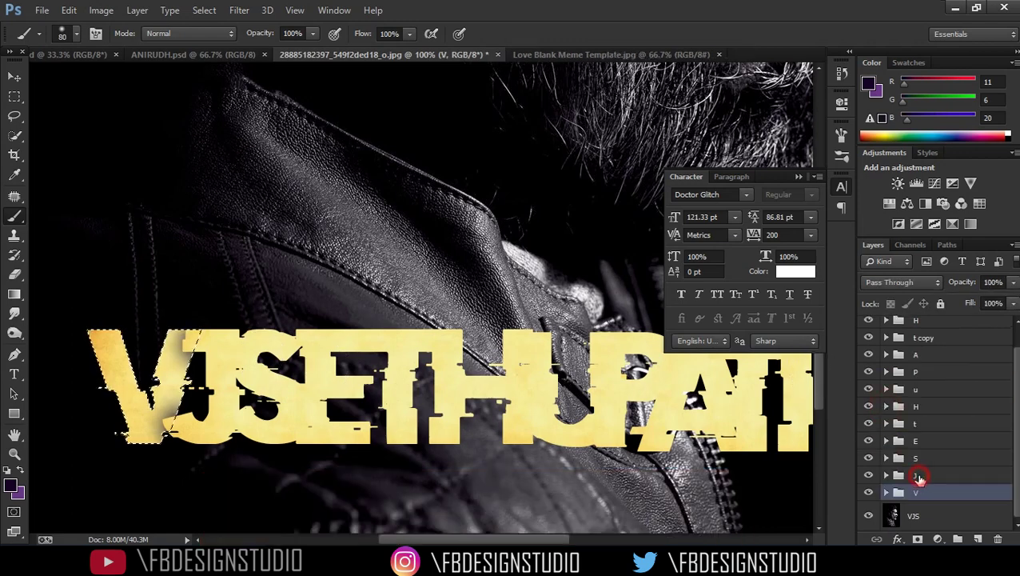
- Expand the J group, load the J letter's outline as a selection and make its Shadow layer active
{"action": "left_click", "coordinate": [919, 477]}
{"action": "left_click", "coordinate": [887, 476]}
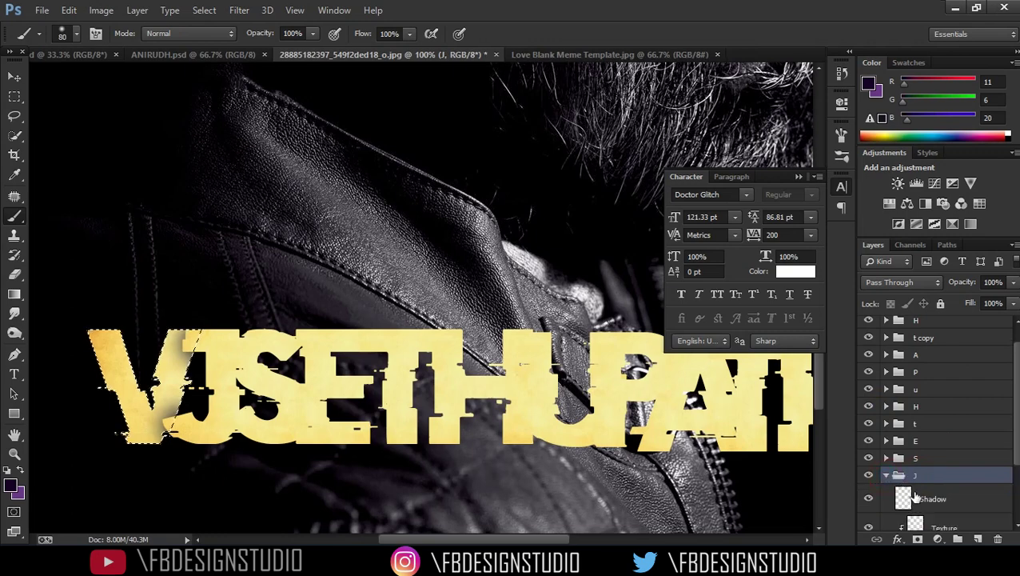
{"action": "left_click", "coordinate": [917, 496]}
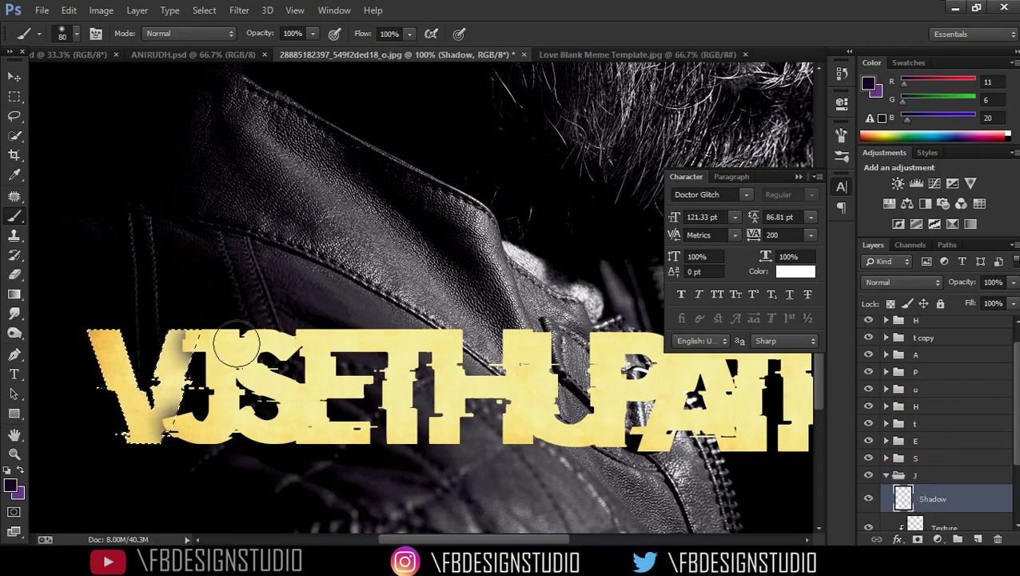
{"action": "scroll", "coordinate": [879, 479], "scroll_direction": "down", "scroll_amount": 3}
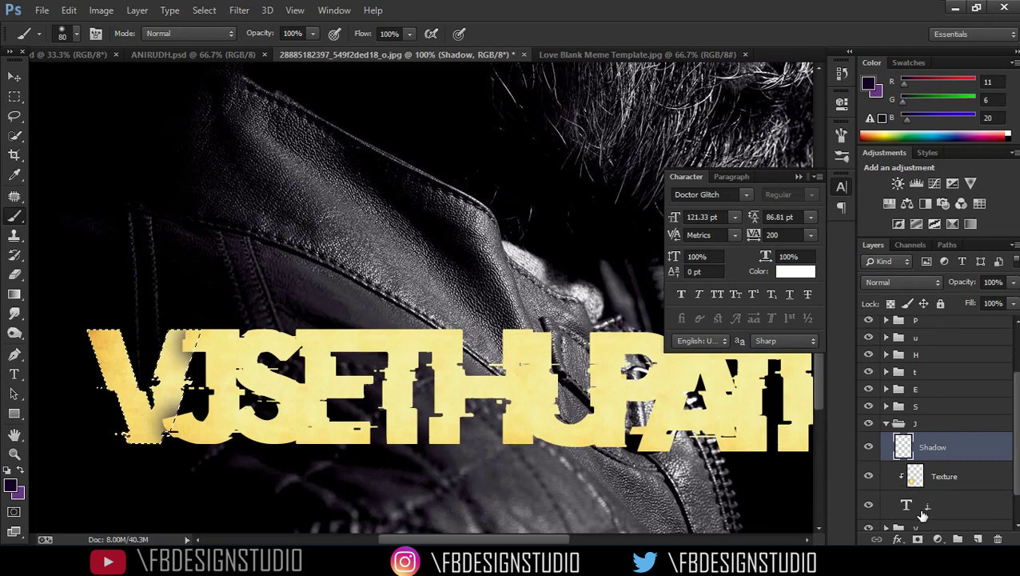
{"action": "left_click", "coordinate": [912, 509]}
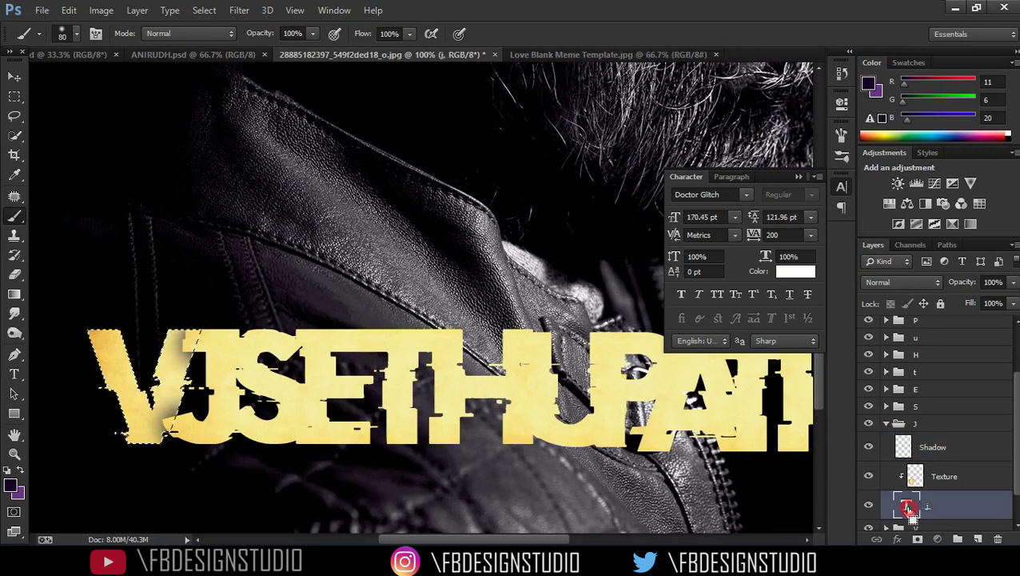
{"action": "left_click", "coordinate": [908, 508], "text": "ctrl"}
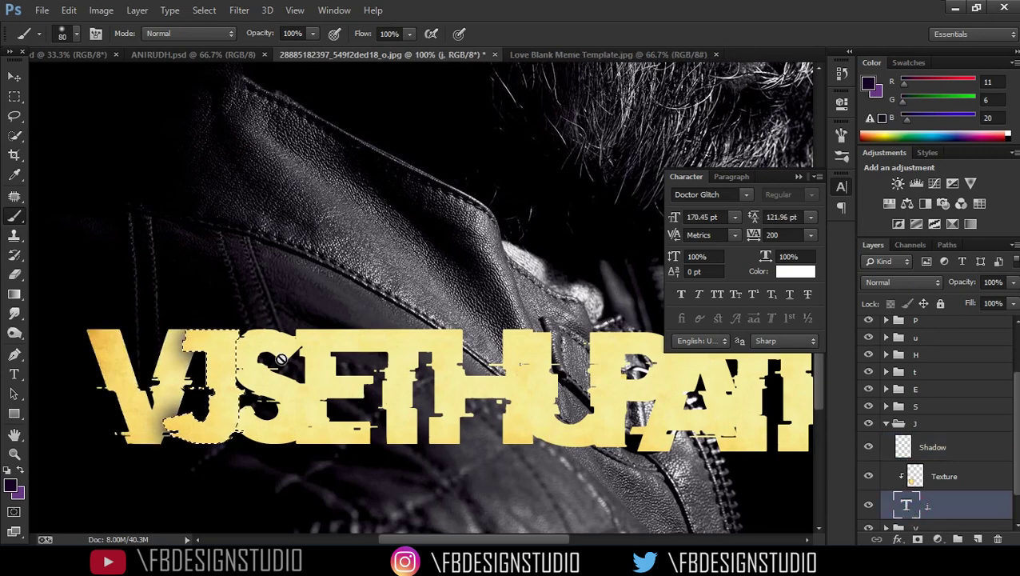
{"action": "left_click", "coordinate": [917, 449]}
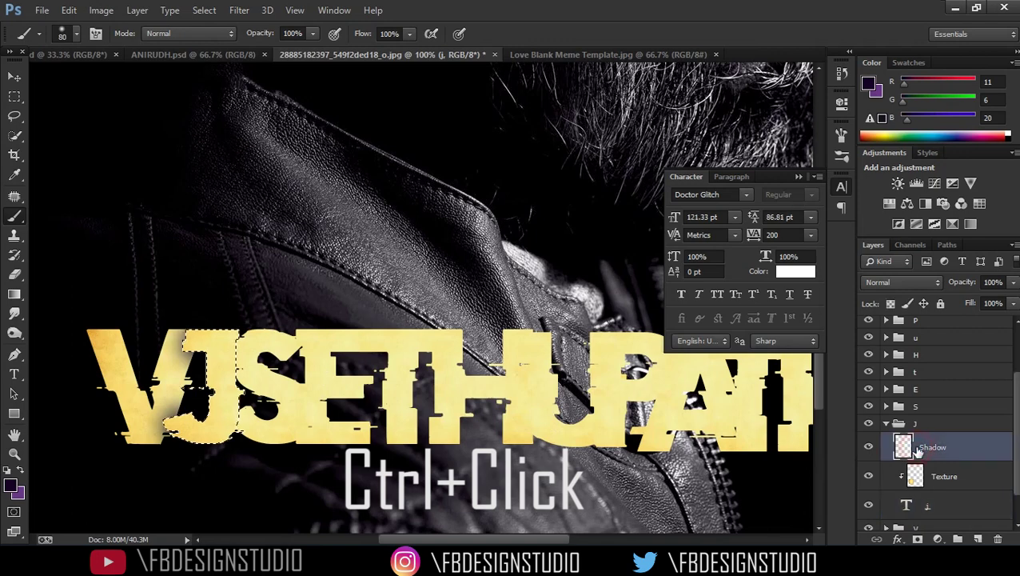
- Paint a dark shadow on the J where the S overlaps it, set the Shadow layer to 80% opacity, and deselect
{"action": "mouse_move", "coordinate": [242, 344]}
{"action": "left_mouse_down"}
{"action": "mouse_move", "coordinate": [232, 384]}
{"action": "mouse_move", "coordinate": [254, 419]}
{"action": "left_mouse_up"}
{"action": "left_click_drag", "start_coordinate": [242, 349], "coordinate": [238, 419]}
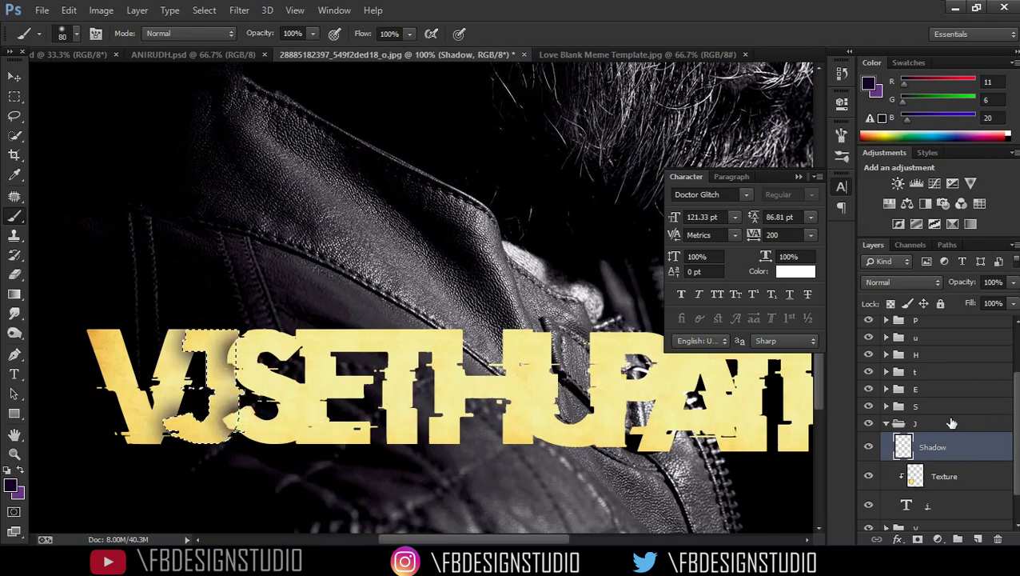
{"action": "left_click", "coordinate": [1013, 283]}
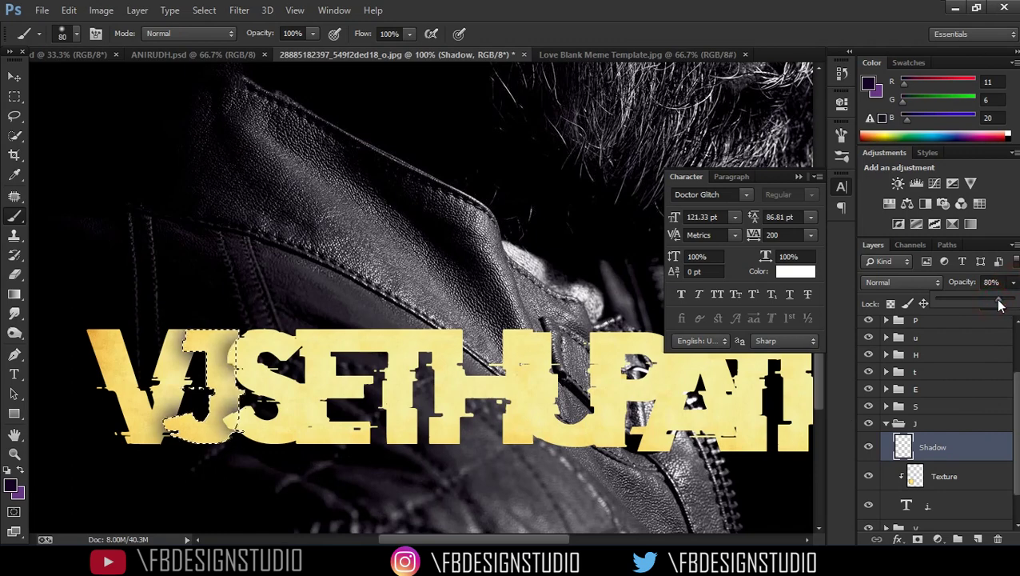
{"action": "key", "text": "ctrl+d"}
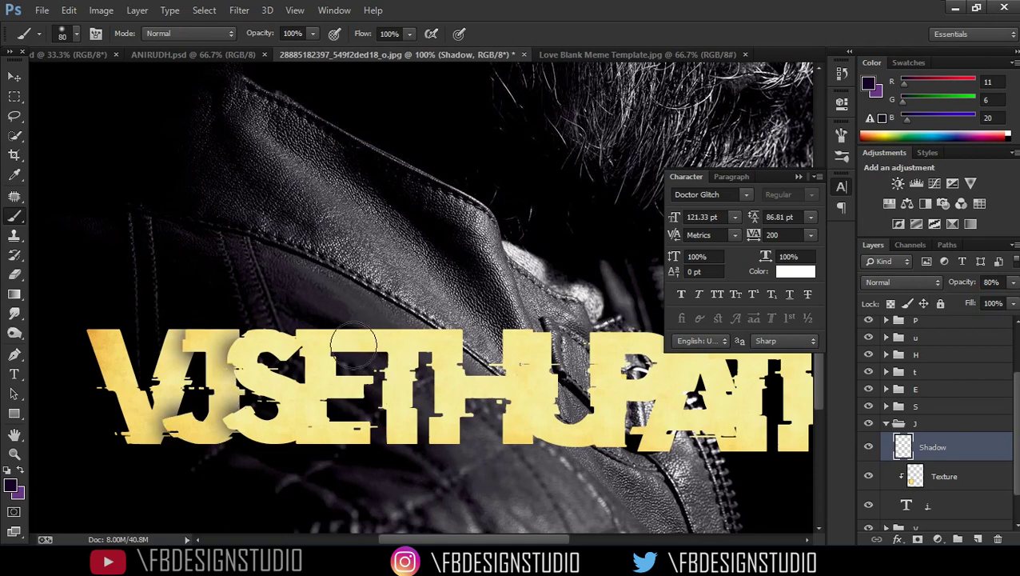
{"action": "left_click", "coordinate": [884, 425]}
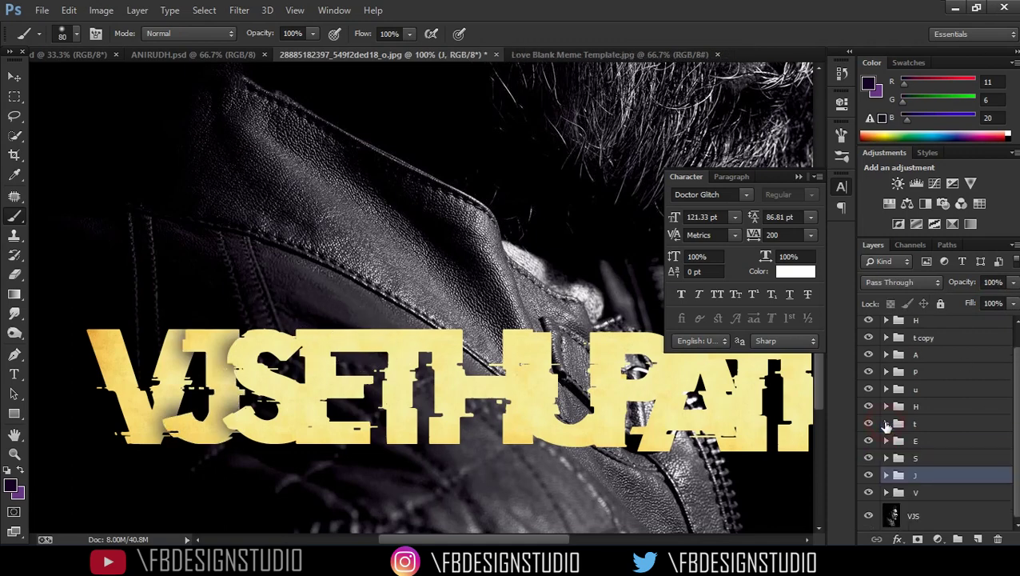
- Expand the S group, load the S letter's outline as a selection and make its Shadow layer active
{"action": "left_click", "coordinate": [887, 457]}
{"action": "scroll", "coordinate": [899, 480], "scroll_direction": "down", "scroll_amount": 1}
{"action": "left_click", "coordinate": [899, 505]}
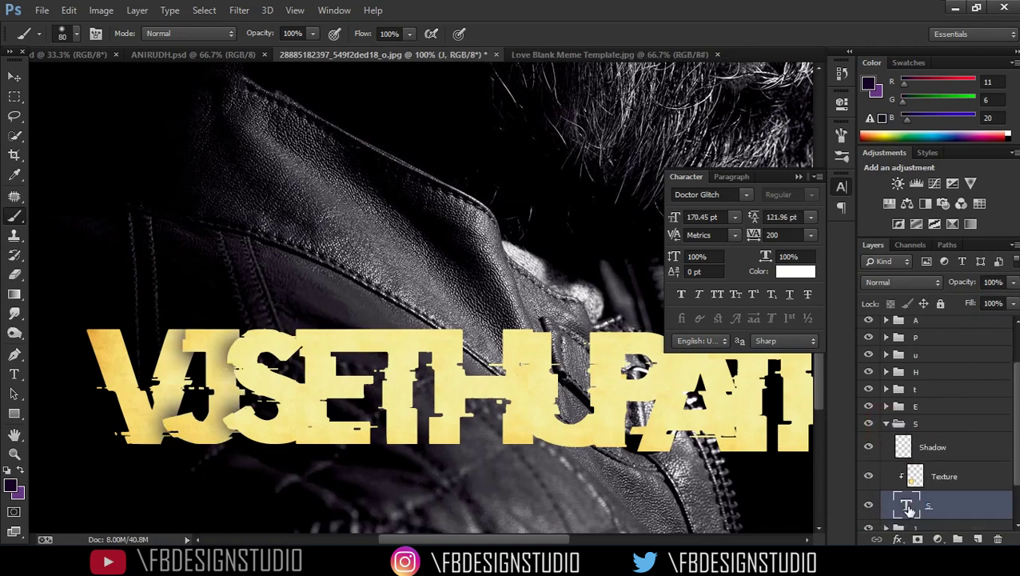
{"action": "left_click", "coordinate": [906, 505], "text": "ctrl"}
{"action": "left_click", "coordinate": [901, 446]}
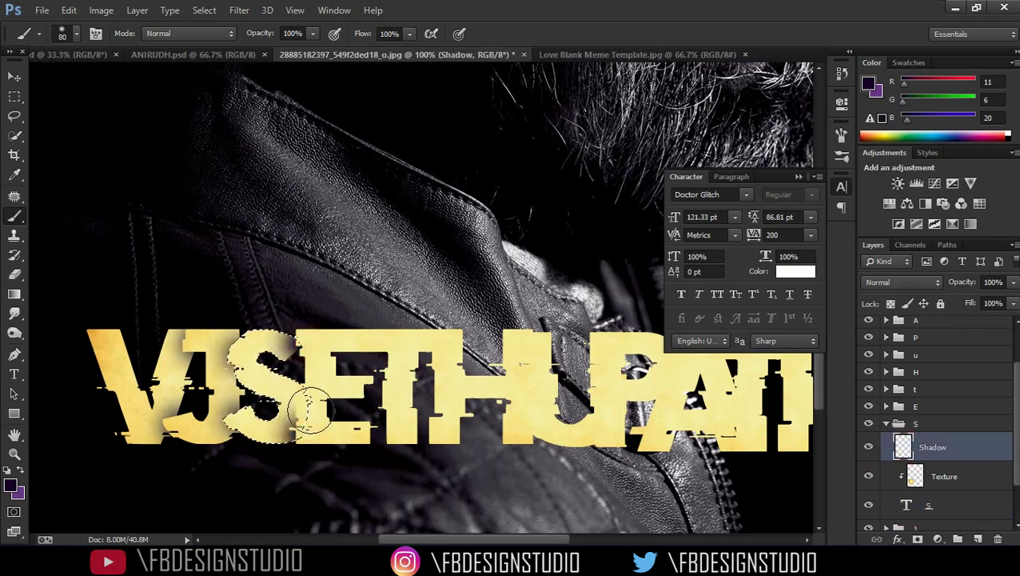
- Set the foreground colour to 000000 and paint a black shadow on the S along the edge beside the E
{"action": "left_click", "coordinate": [11, 485]}
{"action": "type", "text": "000000"}
{"action": "key", "text": "Return"}
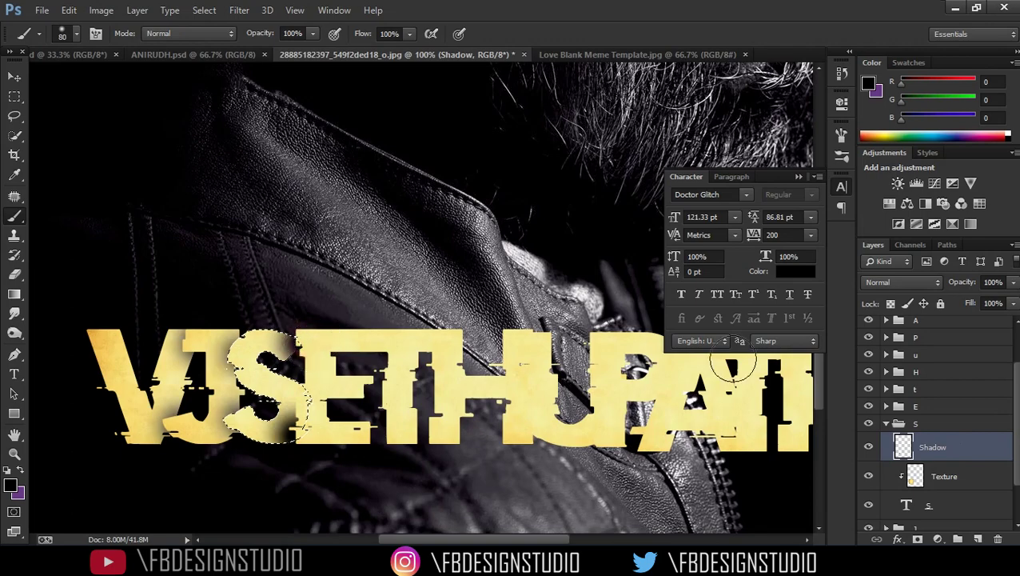
- Apply a Gaussian Blur with a 12.7 pixel radius to the shadow on the S
{"action": "left_click", "coordinate": [204, 9]}
{"action": "left_click", "coordinate": [239, 9]}
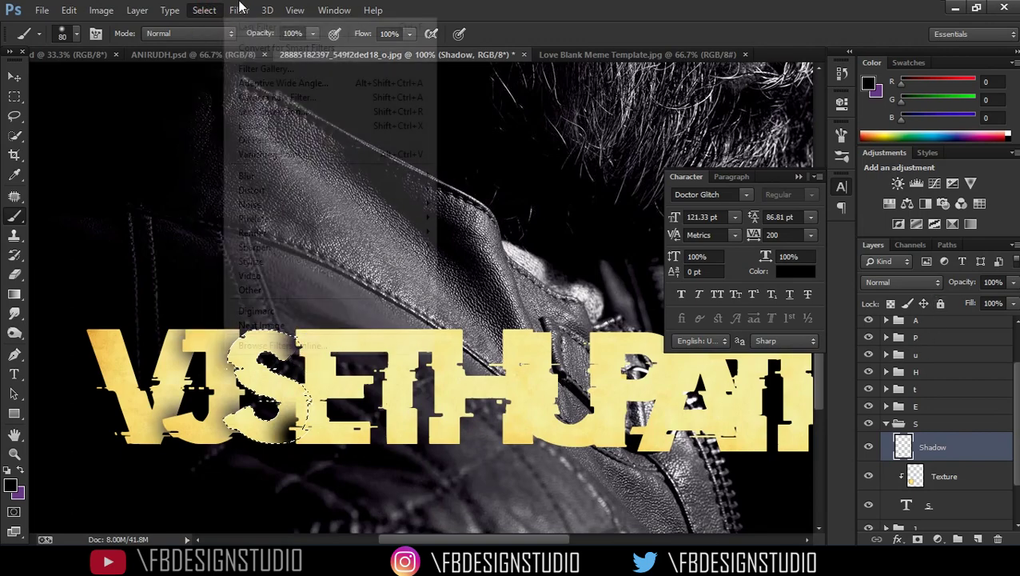
{"action": "mouse_move", "coordinate": [290, 175]}
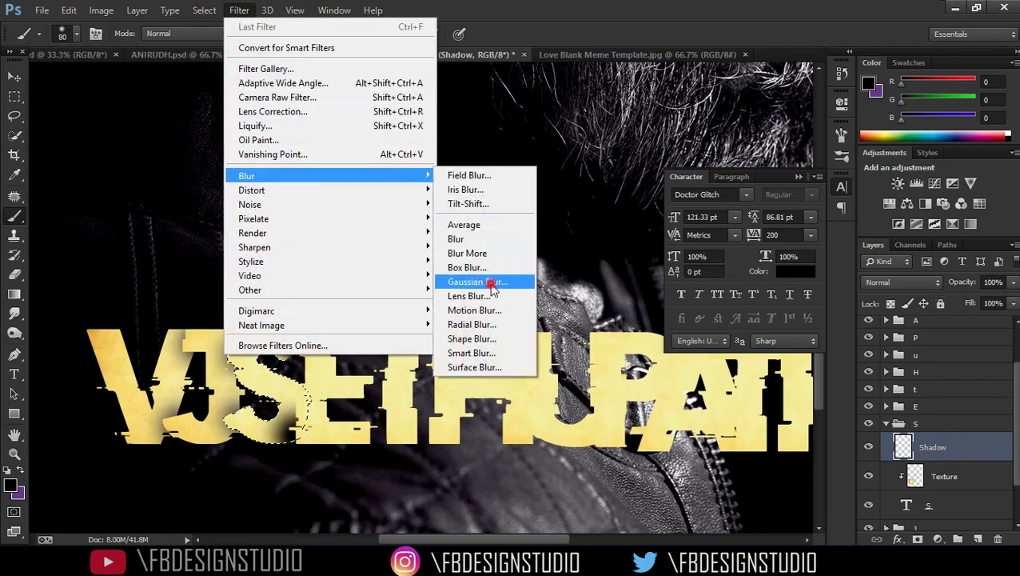
{"action": "left_click", "coordinate": [490, 284]}
{"action": "mouse_move", "coordinate": [652, 404]}
{"action": "left_mouse_down"}
{"action": "mouse_move", "coordinate": [683, 402]}
{"action": "mouse_move", "coordinate": [671, 402]}
{"action": "left_mouse_up"}
{"action": "left_click", "coordinate": [803, 204]}
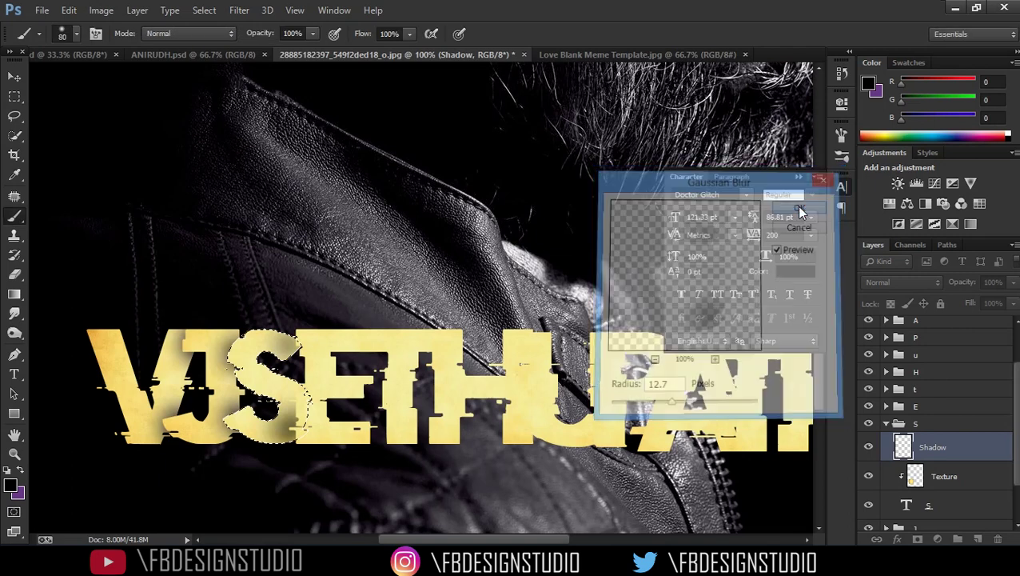
- Lower the S group's Shadow layer opacity to 69%, deselect the outline and collapse the group
{"action": "left_click", "coordinate": [1014, 282]}
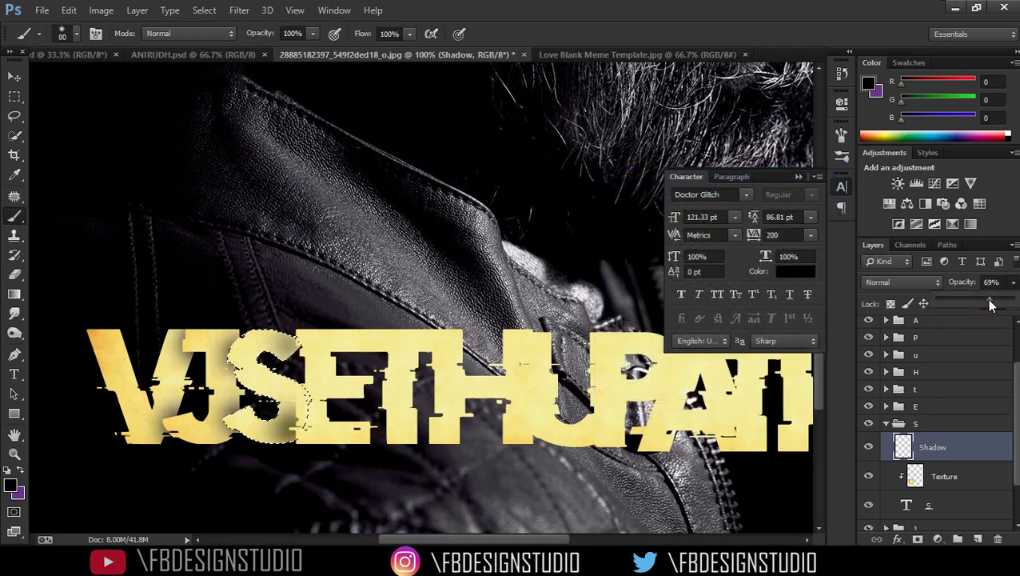
{"action": "left_click", "coordinate": [292, 372]}
{"action": "key", "text": "ctrl+d"}
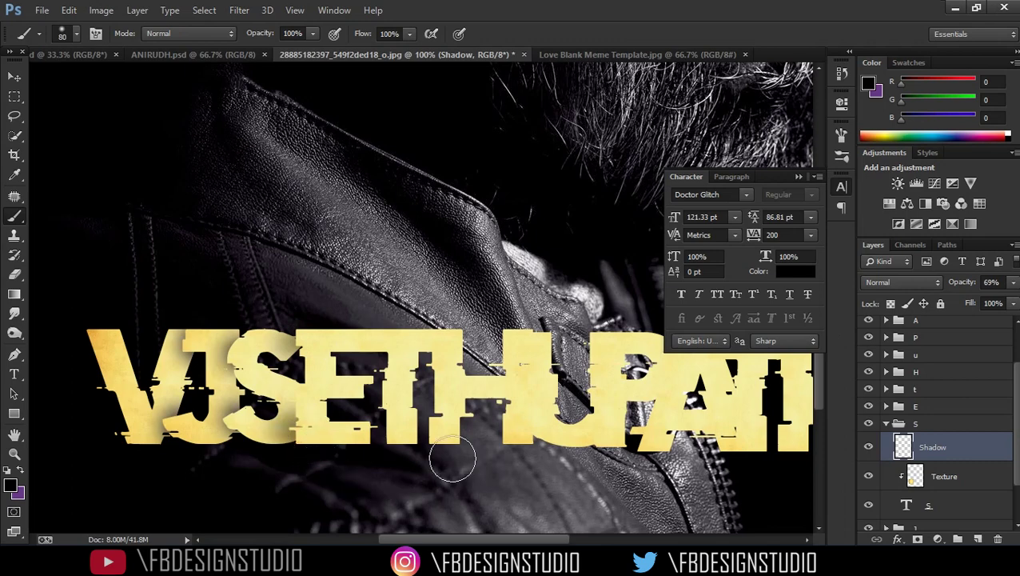
{"action": "left_click", "coordinate": [886, 424]}
- Expand the E group, load the E letter's outline as a selection and make its Shadow layer active
{"action": "left_click", "coordinate": [887, 406]}
{"action": "left_click", "coordinate": [929, 487]}
{"action": "left_click", "coordinate": [905, 488], "text": "ctrl"}
{"action": "left_click", "coordinate": [904, 430]}
- Paint a black shadow on the E beside the T, set its Shadow layer to 80% opacity and collapse the group
{"action": "left_click_drag", "start_coordinate": [390, 336], "coordinate": [378, 455]}
{"action": "left_click", "coordinate": [1014, 282]}
{"action": "left_click_drag", "start_coordinate": [1014, 300], "coordinate": [999, 299]}
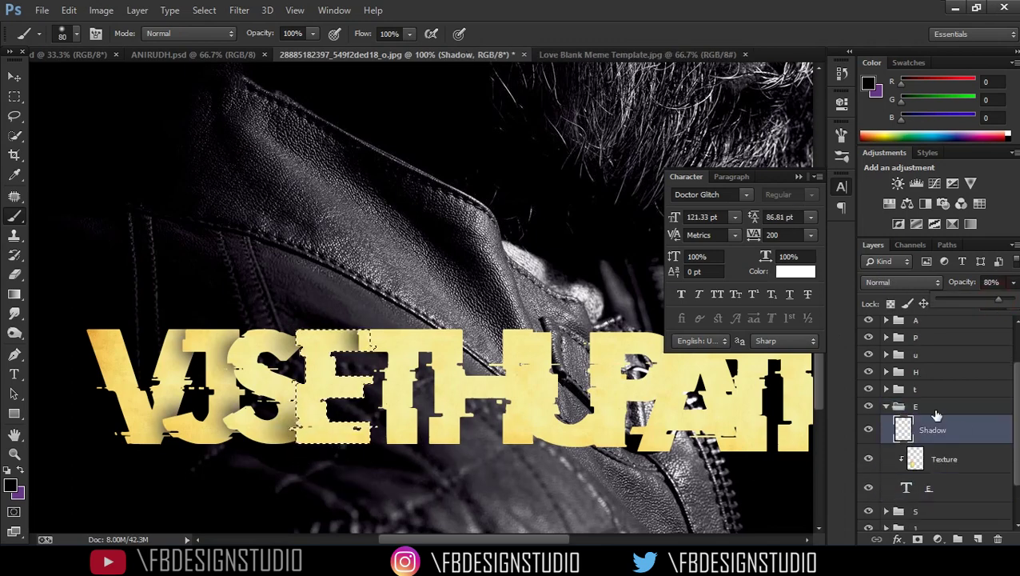
{"action": "left_click", "coordinate": [886, 406]}
- Expand the t group, lower the brush opacity and shade the T on its Shadow layer
{"action": "left_click", "coordinate": [886, 423]}
{"action": "left_click", "coordinate": [932, 446]}
{"action": "left_click", "coordinate": [312, 34]}
{"action": "left_click_drag", "start_coordinate": [314, 50], "coordinate": [295, 50]}
{"action": "left_click", "coordinate": [910, 494]}
{"action": "left_click", "coordinate": [933, 430]}
- Load the outline of the H after the first T as a selection, shade it on its Shadow layer and collapse the group
{"action": "key", "text": "ctrl+minus"}
{"action": "left_click", "coordinate": [887, 406]}
{"action": "left_click", "coordinate": [928, 488]}
{"action": "left_click", "coordinate": [906, 488], "text": "ctrl"}
{"action": "left_click", "coordinate": [904, 430]}
{"action": "left_click", "coordinate": [887, 407]}
- Load the U letter's outline, shade it on its Shadow layer, deselect and collapse the u group
{"action": "left_click", "coordinate": [887, 389]}
{"action": "left_click", "coordinate": [906, 471], "text": "ctrl"}
{"action": "left_click", "coordinate": [904, 412]}
{"action": "left_click", "coordinate": [929, 471]}
{"action": "left_click", "coordinate": [904, 412]}
{"action": "key", "text": "ctrl+d"}
{"action": "left_click", "coordinate": [886, 389]}
- Select the remaining letter groups toward the end of the word and nudge them slightly to the right
{"action": "left_click", "coordinate": [920, 390]}
{"action": "left_click", "coordinate": [920, 321], "text": "shift"}
{"action": "key", "text": "v"}
{"action": "key", "text": "shift+Right"}
{"action": "key", "text": "shift+Right"}
- Expand the P group, load the P letter's outline as a selection and make its Shadow layer active
{"action": "left_click", "coordinate": [886, 324]}
{"action": "left_click", "coordinate": [887, 341]}
{"action": "left_click", "coordinate": [887, 359]}
{"action": "left_click", "coordinate": [887, 376]}
{"action": "left_click", "coordinate": [919, 524]}
{"action": "left_click", "coordinate": [886, 372]}
{"action": "left_click", "coordinate": [906, 453], "text": "ctrl"}
{"action": "left_click", "coordinate": [927, 395]}
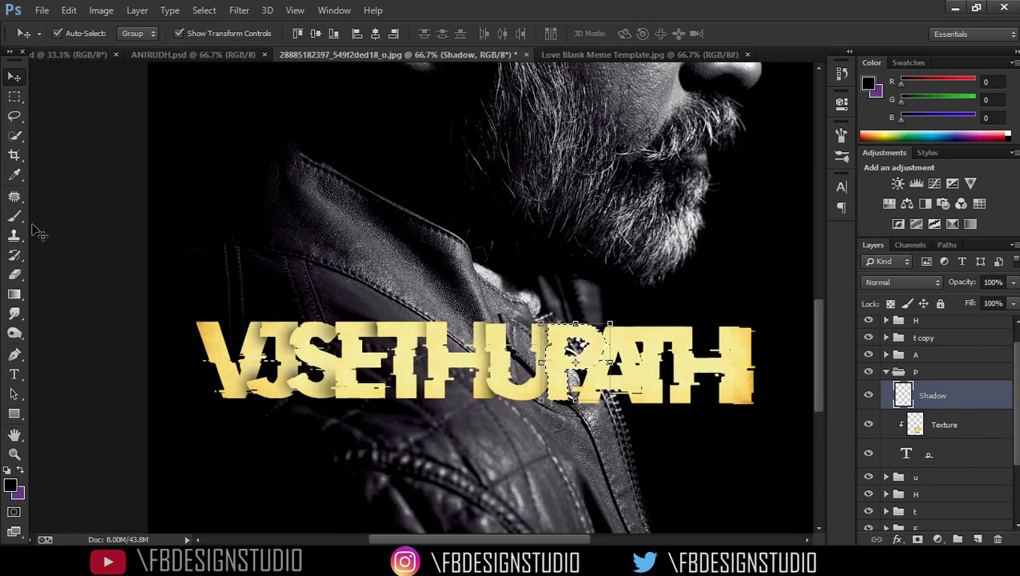
- Brush shading onto the P and A letters on their own Shadow layers and collapse both groups
{"action": "left_click", "coordinate": [14, 216]}
{"action": "left_click", "coordinate": [886, 371]}
{"action": "left_click", "coordinate": [887, 354]}
{"action": "left_click", "coordinate": [896, 435]}
{"action": "left_click", "coordinate": [906, 378]}
{"action": "left_click", "coordinate": [887, 354]}
- Load the outline of the second T in the t copy group, shade it on its Shadow layer and collapse the group
{"action": "left_click", "coordinate": [886, 337]}
{"action": "left_click", "coordinate": [906, 360]}
{"action": "left_click", "coordinate": [906, 420], "text": "ctrl"}
{"action": "left_click", "coordinate": [927, 361]}
{"action": "left_click_drag", "start_coordinate": [689, 318], "coordinate": [674, 394]}
{"action": "left_click", "coordinate": [886, 337]}
- Load the last H's outline as a selection, shade its edge beside the I on the Shadow layer and collapse the group
{"action": "left_click", "coordinate": [886, 321]}
{"action": "left_click", "coordinate": [906, 423], "text": "ctrl"}
{"action": "left_click", "coordinate": [920, 366]}
{"action": "left_click_drag", "start_coordinate": [750, 328], "coordinate": [749, 407]}
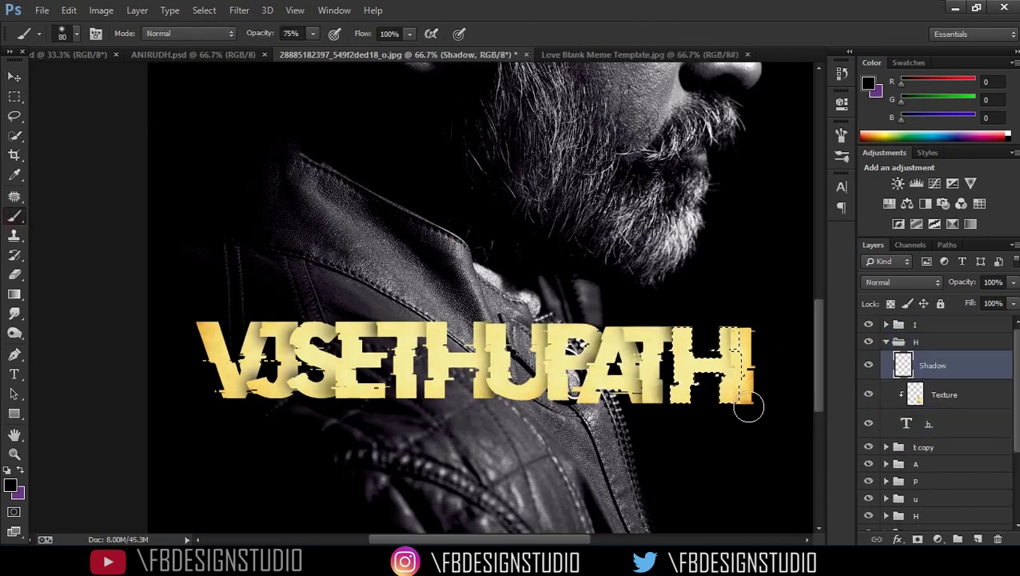
{"action": "left_click", "coordinate": [885, 341]}
- Clear the letter selection and nudge the I group slightly to the right
{"action": "left_click", "coordinate": [920, 324]}
{"action": "key", "text": "ctrl+d"}
{"action": "key", "text": "v"}
{"action": "key", "text": "Right"}
{"action": "key", "text": "Right"}
{"action": "key", "text": "Right"}
{"action": "key", "text": "Right"}
{"action": "left_click_drag", "start_coordinate": [803, 326], "coordinate": [721, 284]}
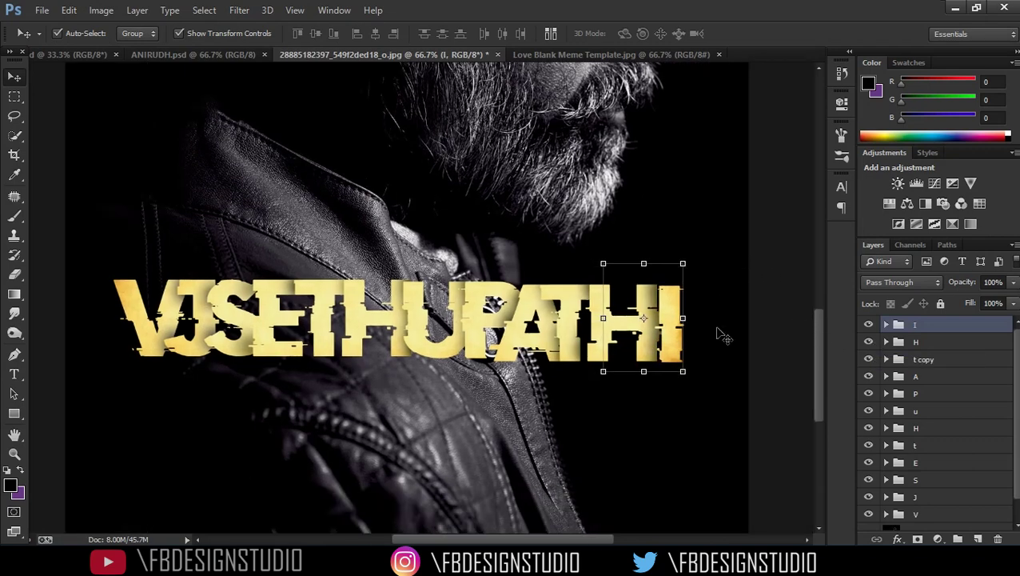
{"action": "left_click", "coordinate": [765, 318]}
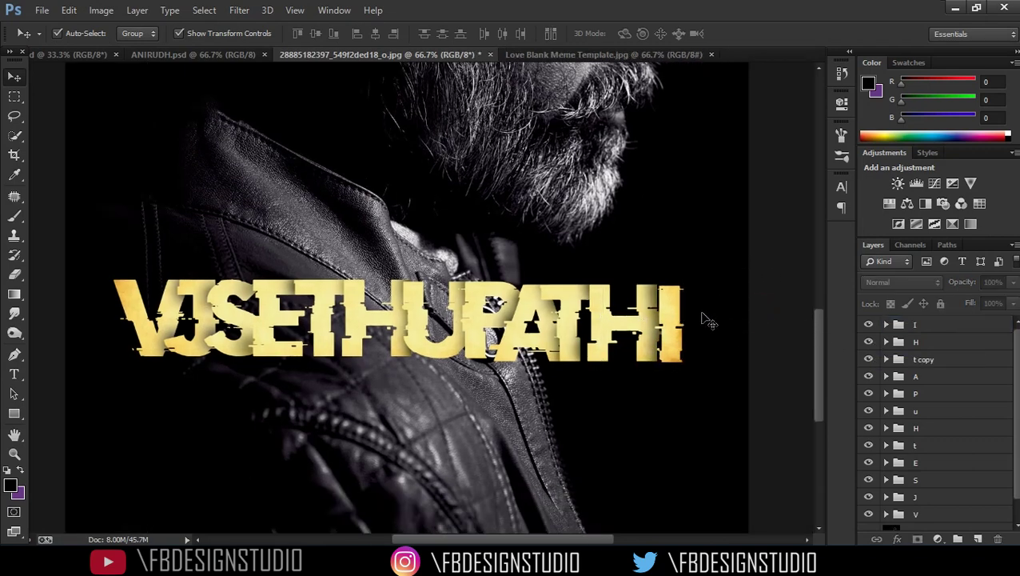
- Fine-tune the final I group's position with a few more small nudges, mainly to the right, and deselect it
{"action": "left_click", "coordinate": [670, 320]}
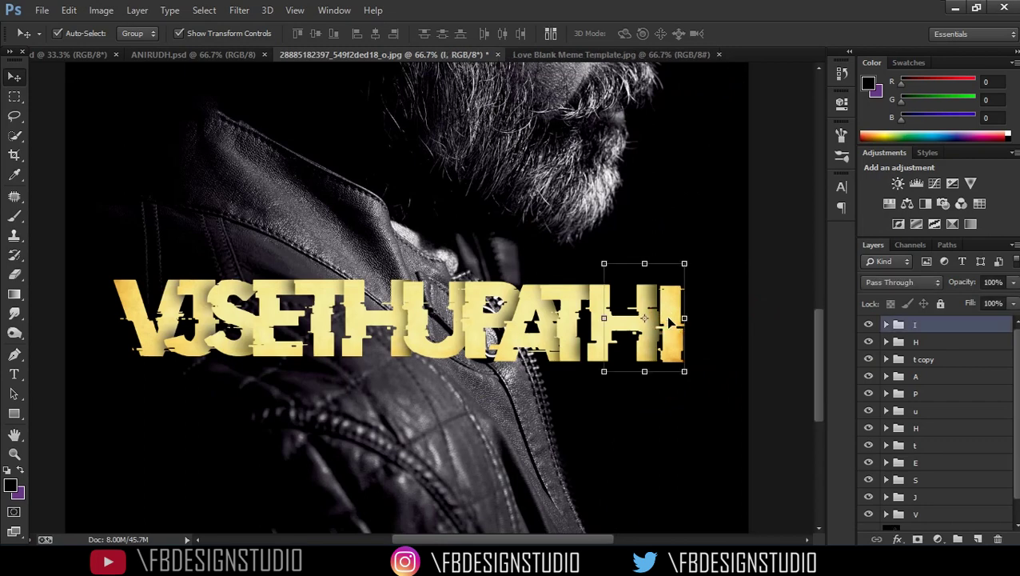
{"action": "key", "text": "Down"}
{"action": "key", "text": "Right"}
{"action": "key", "text": "Right"}
{"action": "key", "text": "Right"}
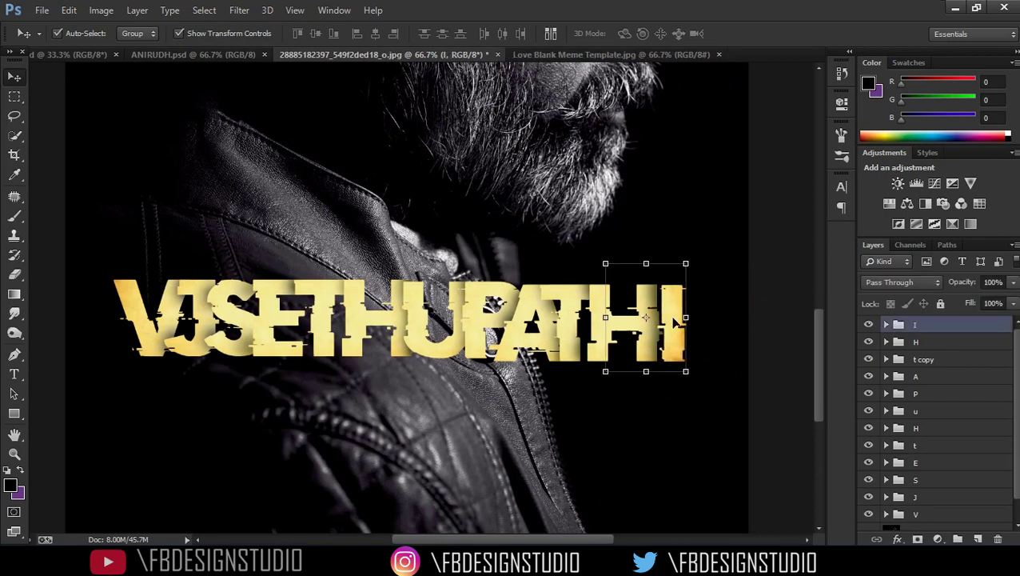
{"action": "left_click", "coordinate": [751, 324]}
- Copy the credits block, Layer 6, from ANIRUDH.psd into the portrait document and accept the color profile mismatch
{"action": "key", "text": "ctrl+minus"}
{"action": "key", "text": "ctrl+minus"}
{"action": "key", "text": "ctrl+minus"}
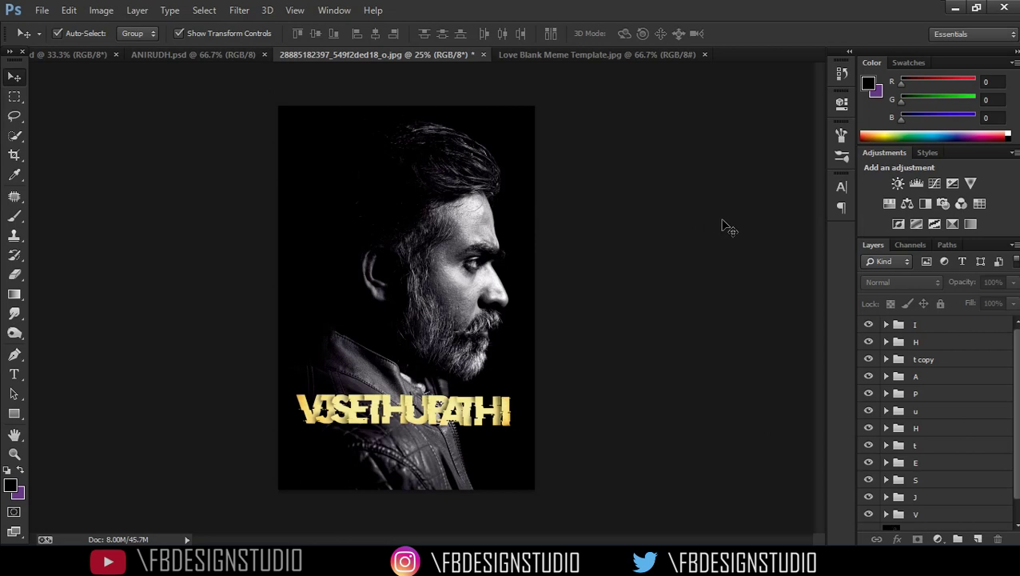
{"action": "left_click", "coordinate": [192, 54]}
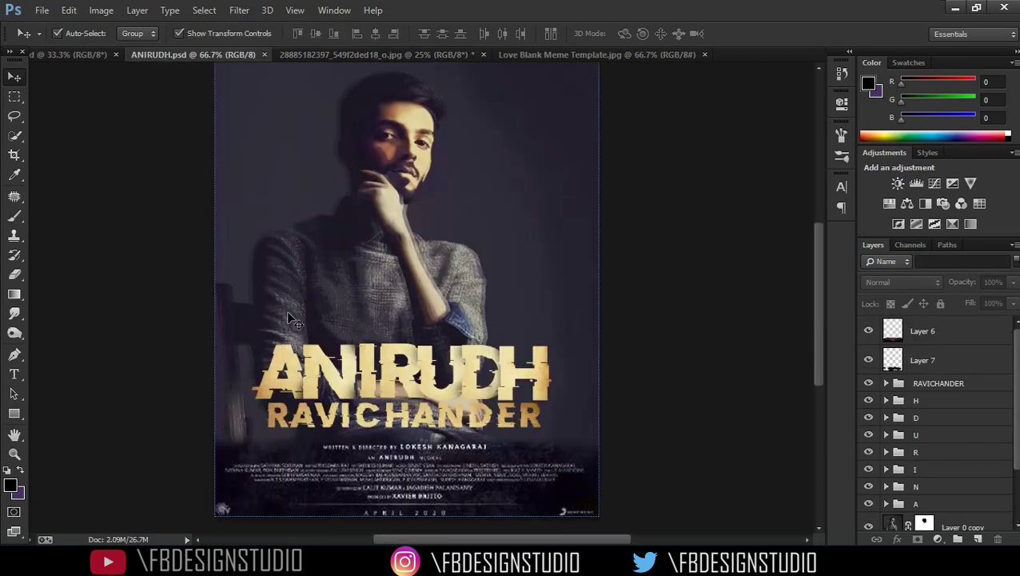
{"action": "left_click", "coordinate": [269, 502]}
{"action": "left_click_drag", "start_coordinate": [274, 492], "coordinate": [424, 344]}
{"action": "left_click_drag", "start_coordinate": [414, 442], "coordinate": [416, 443]}
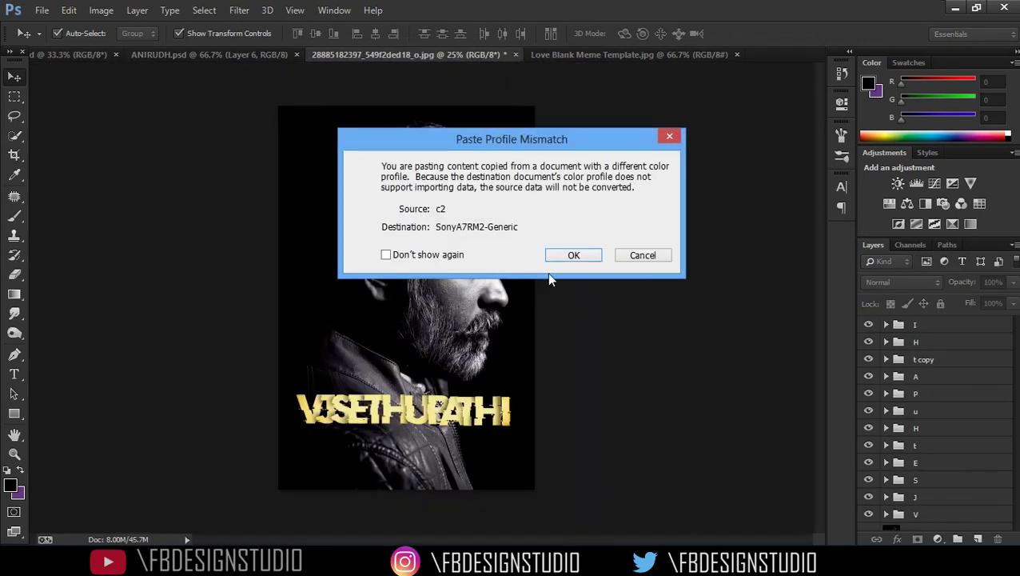
{"action": "left_click", "coordinate": [571, 256]}
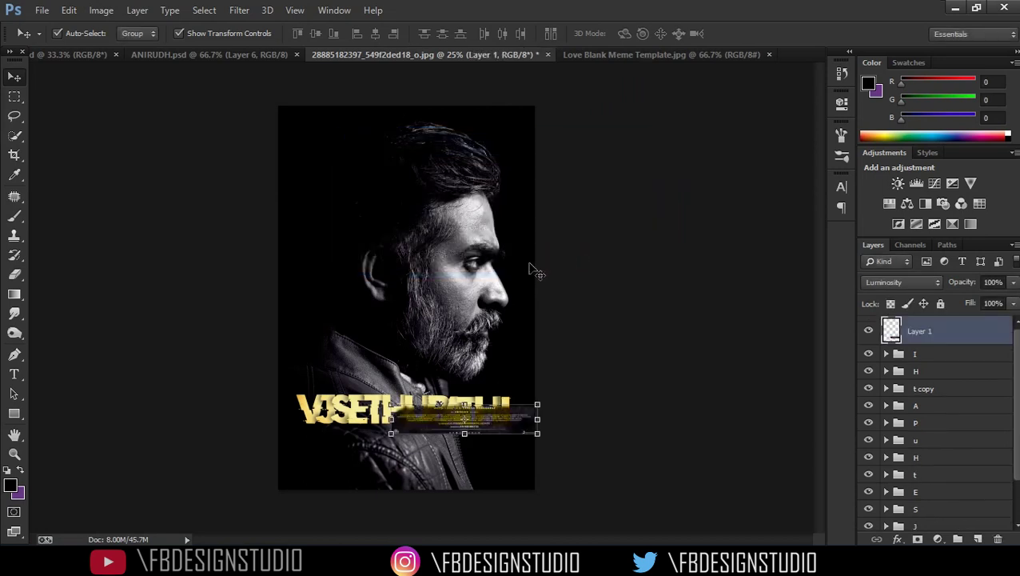
- Move the credits block to the poster's bottom edge and scale it to about 187% so it spans the full width
{"action": "left_click_drag", "start_coordinate": [470, 445], "coordinate": [377, 502]}
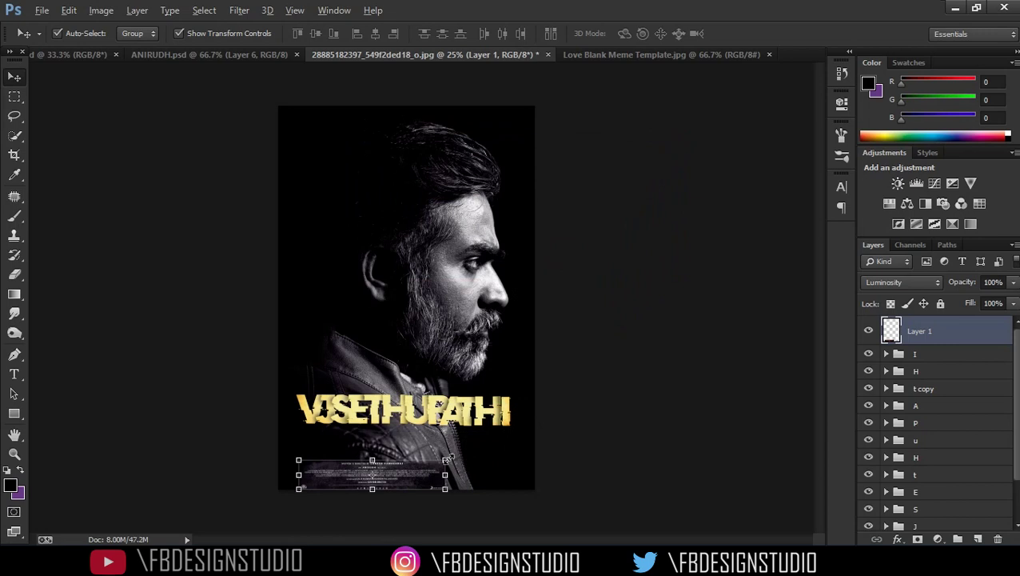
{"action": "left_click_drag", "start_coordinate": [445, 459], "coordinate": [501, 460]}
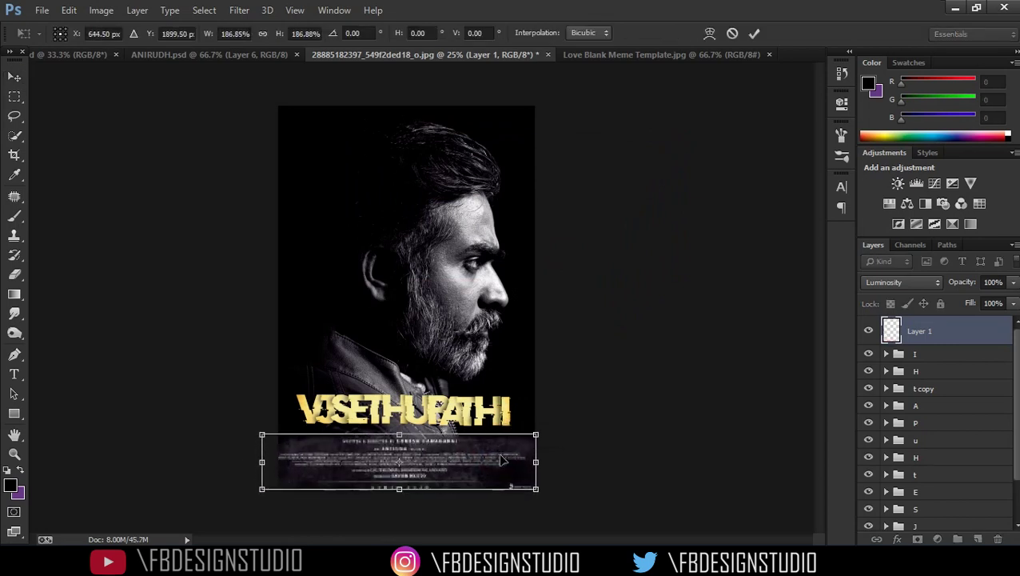
{"action": "key", "text": "Return"}
{"action": "left_click", "coordinate": [621, 381]}
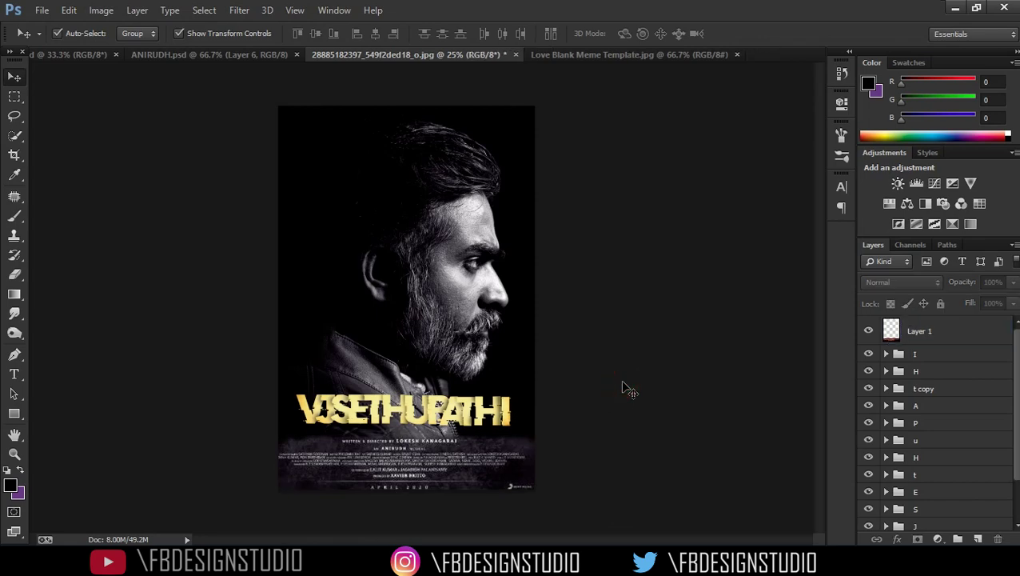
- Try the Color blend mode on the credits layer and set it back to Luminosity
{"action": "key", "text": "ctrl+plus"}
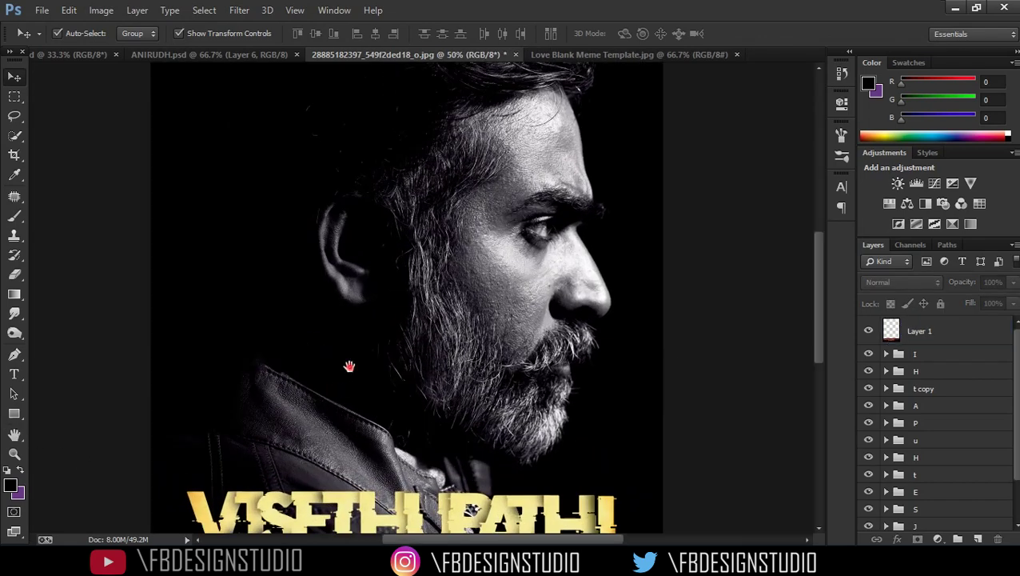
{"action": "scroll", "coordinate": [349, 366], "scroll_direction": "down", "scroll_amount": 6}
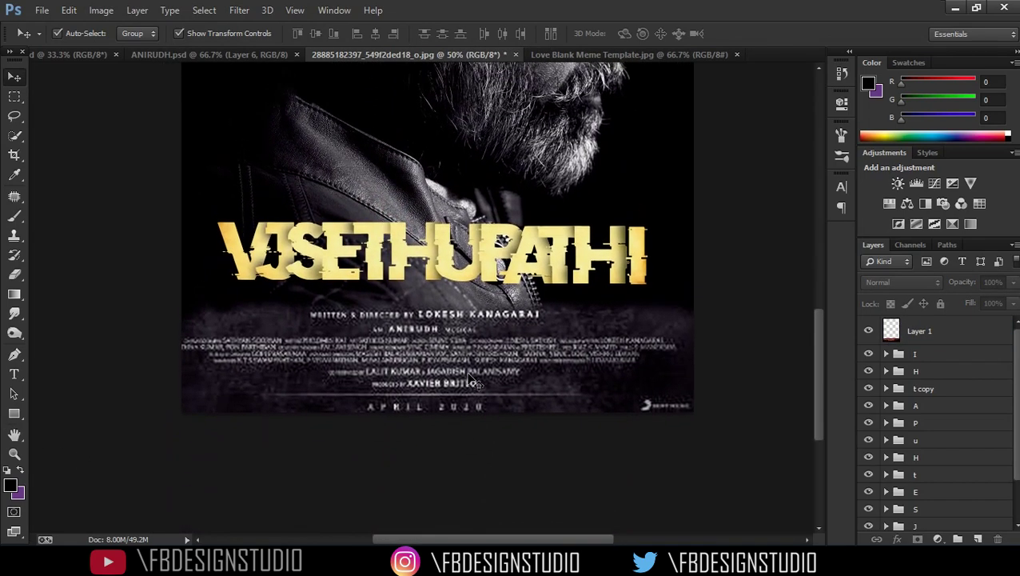
{"action": "left_click", "coordinate": [513, 397]}
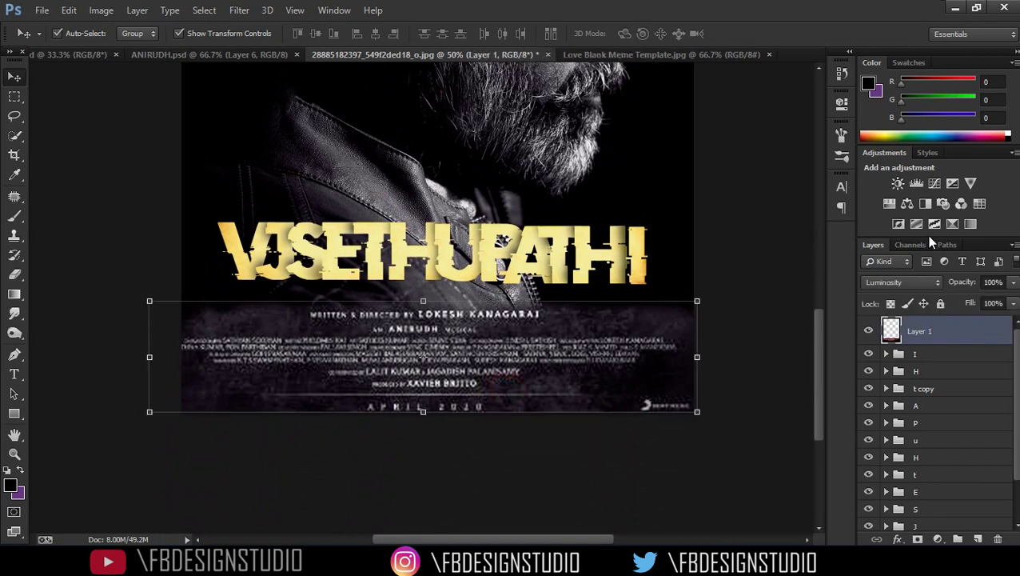
{"action": "left_click", "coordinate": [899, 282]}
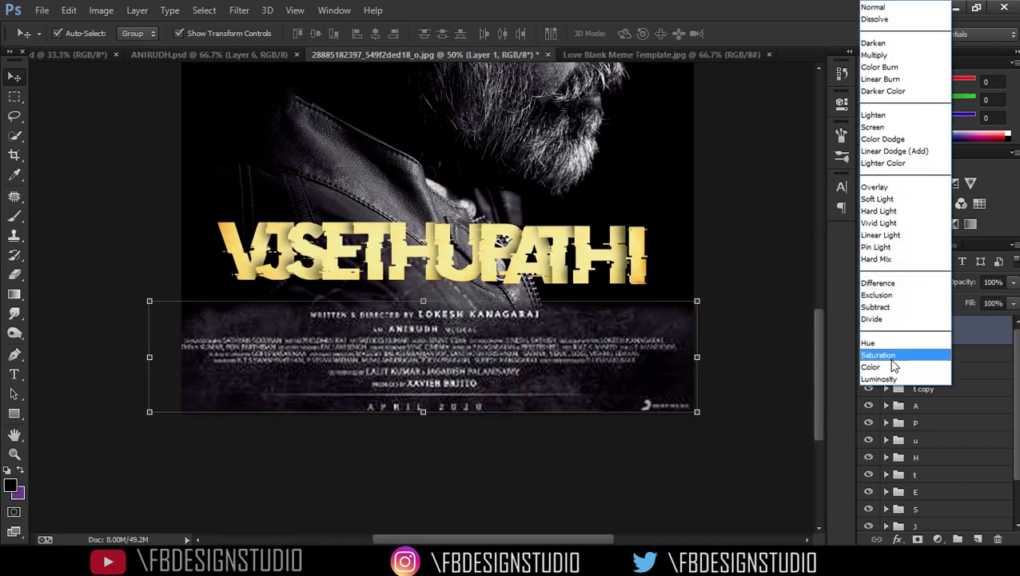
{"action": "left_click", "coordinate": [888, 368]}
{"action": "key", "text": "Down"}
{"action": "key", "text": "Up"}
{"action": "key", "text": "Up"}
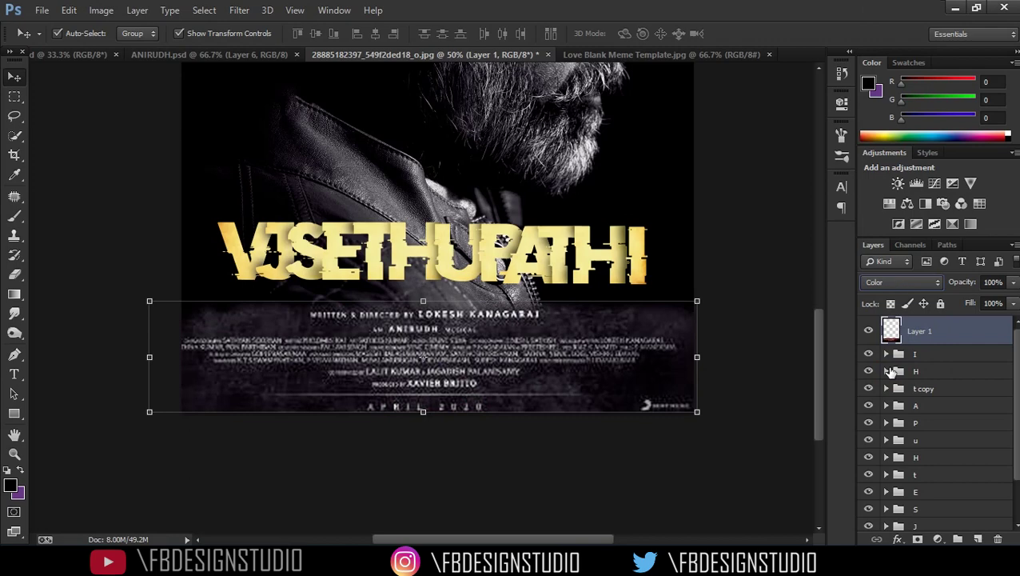
{"action": "key", "text": "Up"}
{"action": "left_click", "coordinate": [900, 282]}
{"action": "left_click", "coordinate": [890, 380]}
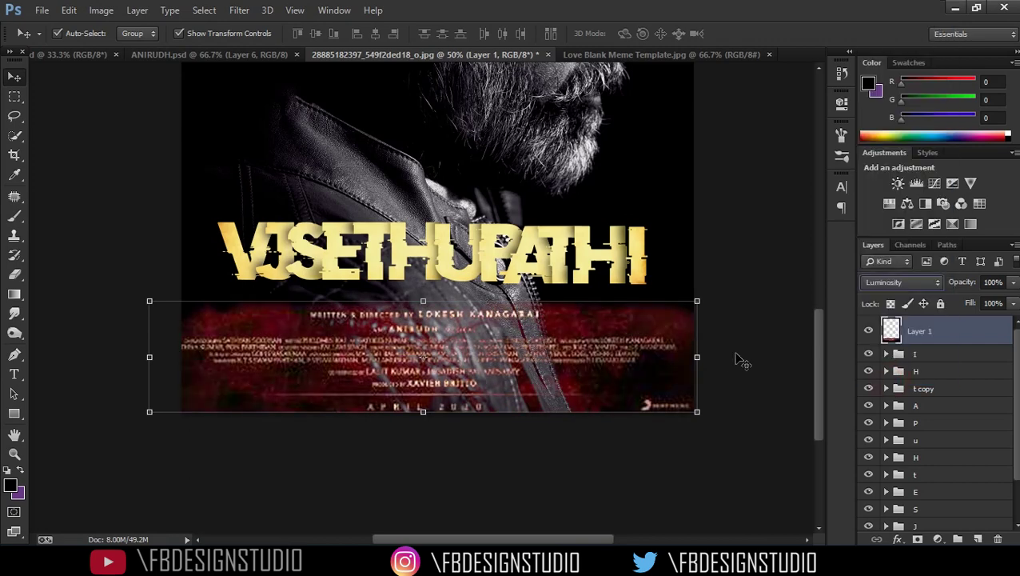
{"action": "left_click", "coordinate": [789, 257]}
- Erase the texture behind the lower-right part of the credits on Layer 1 with a soft 90 px Eraser at 69% opacity
{"action": "key", "text": "ctrl+minus"}
{"action": "key", "text": "ctrl+minus"}
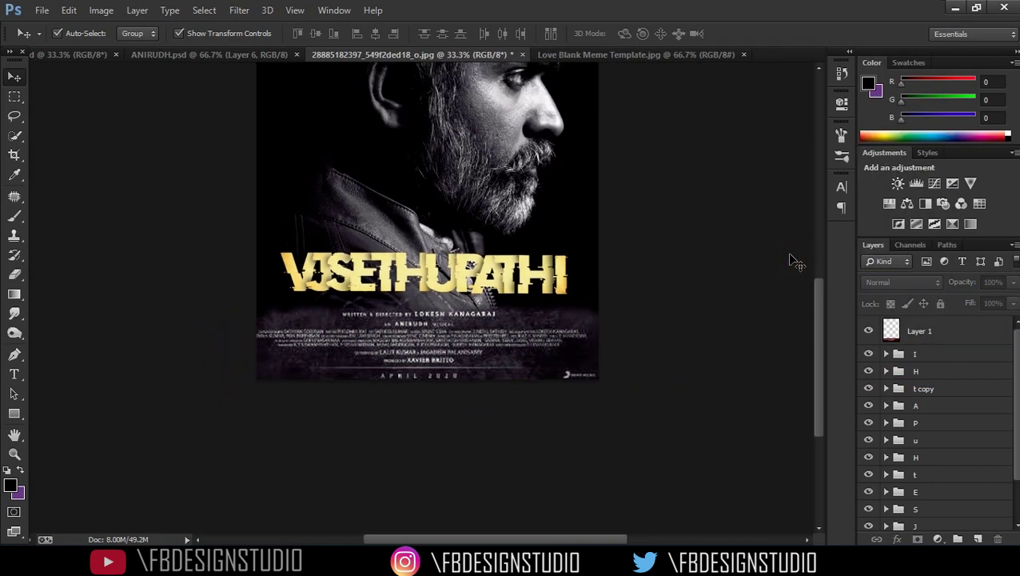
{"action": "key", "text": "ctrl+plus"}
{"action": "key", "text": "ctrl+plus"}
{"action": "key", "text": "ctrl+plus"}
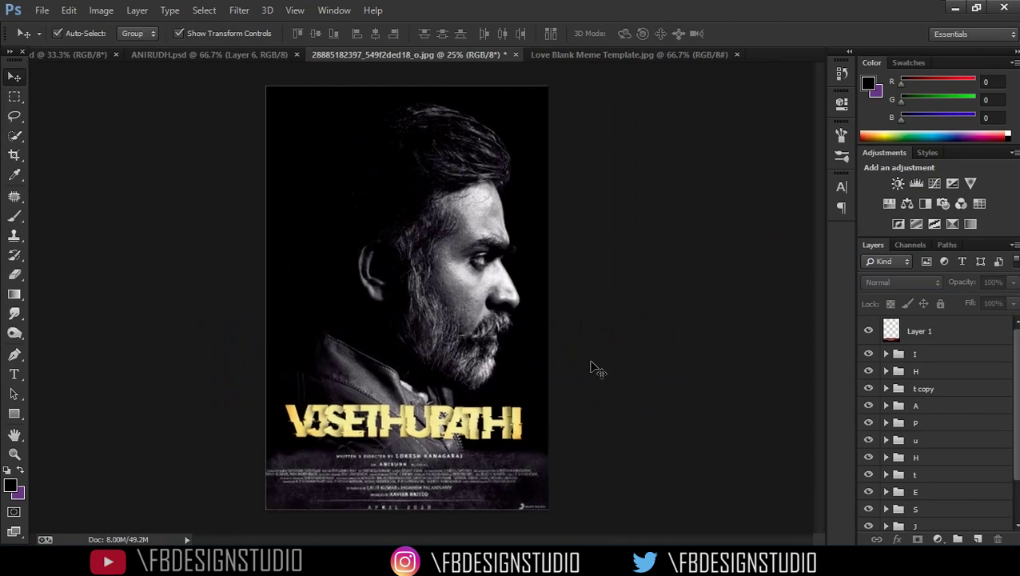
{"action": "left_click_drag", "start_coordinate": [583, 413], "coordinate": [559, 275]}
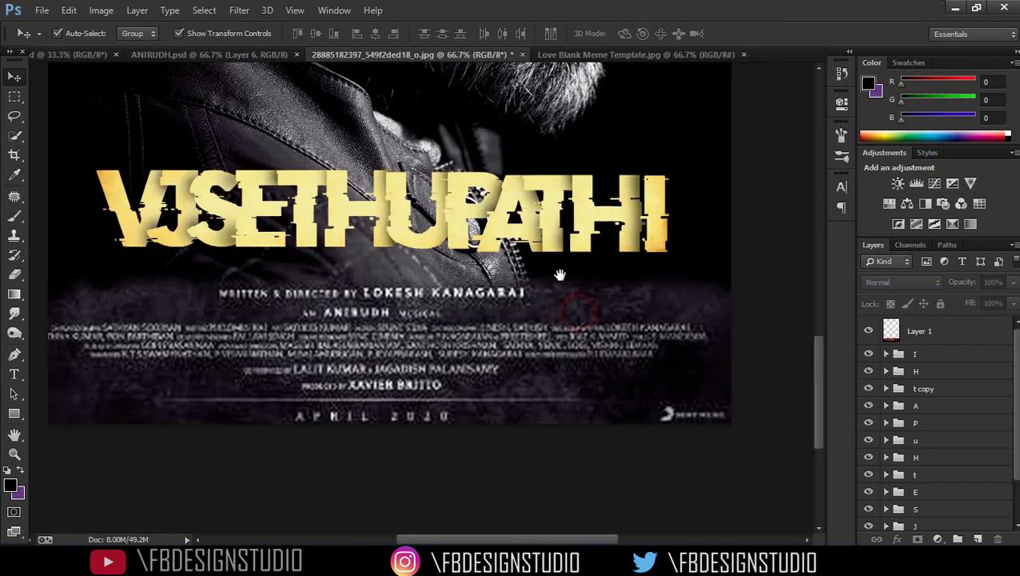
{"action": "left_click", "coordinate": [15, 274]}
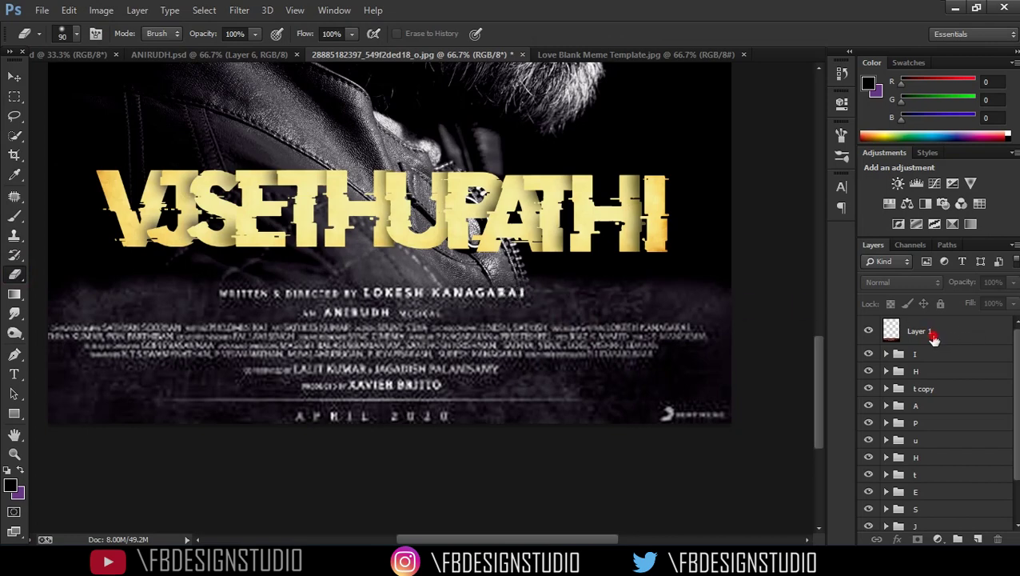
{"action": "left_click", "coordinate": [889, 336]}
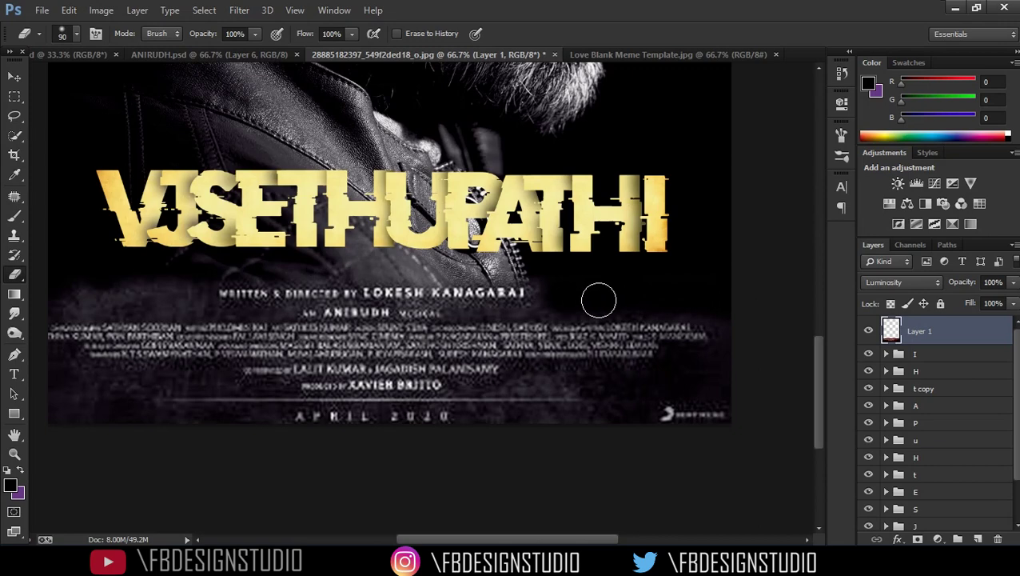
{"action": "right_click", "coordinate": [684, 281]}
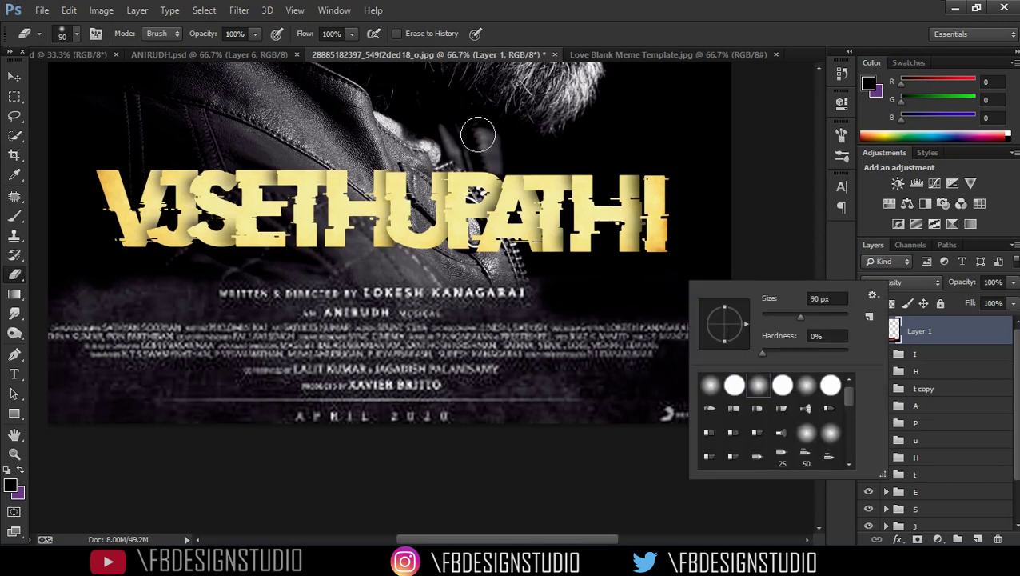
{"action": "left_click", "coordinate": [252, 31]}
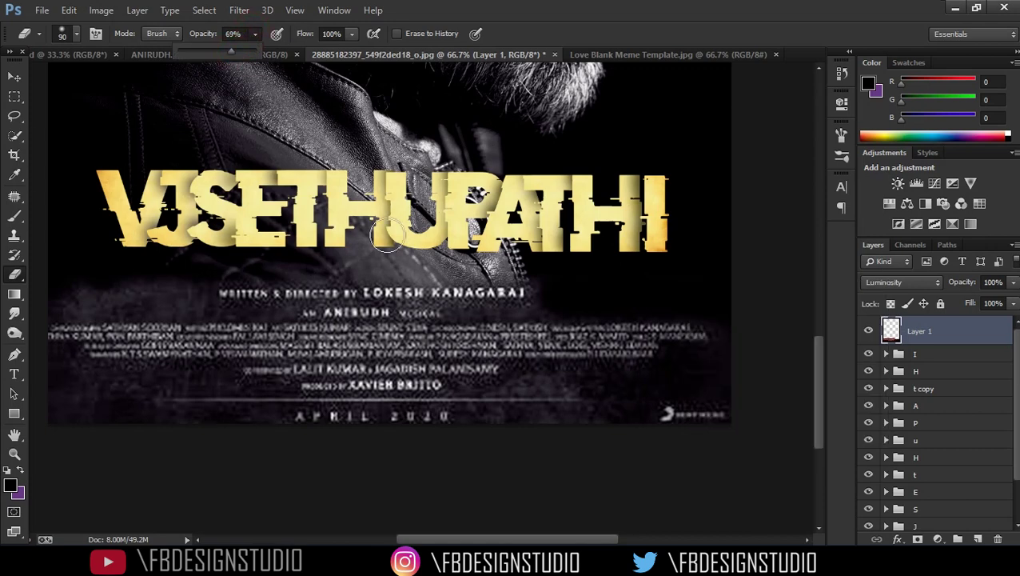
{"action": "mouse_move", "coordinate": [519, 400]}
{"action": "left_mouse_down"}
{"action": "mouse_move", "coordinate": [576, 403]}
{"action": "mouse_move", "coordinate": [555, 419]}
{"action": "left_mouse_up"}
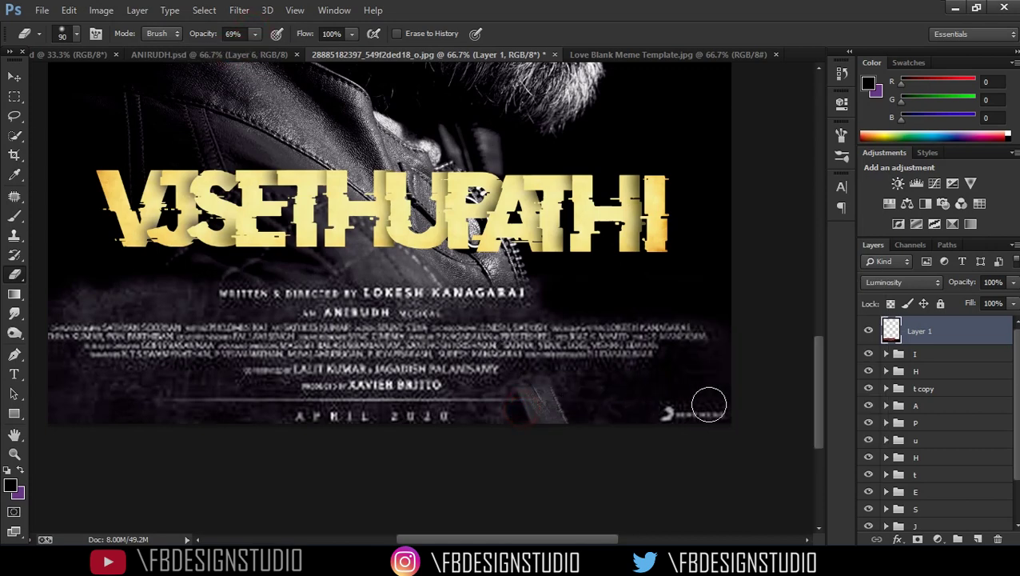
{"action": "left_click_drag", "start_coordinate": [712, 397], "coordinate": [716, 355]}
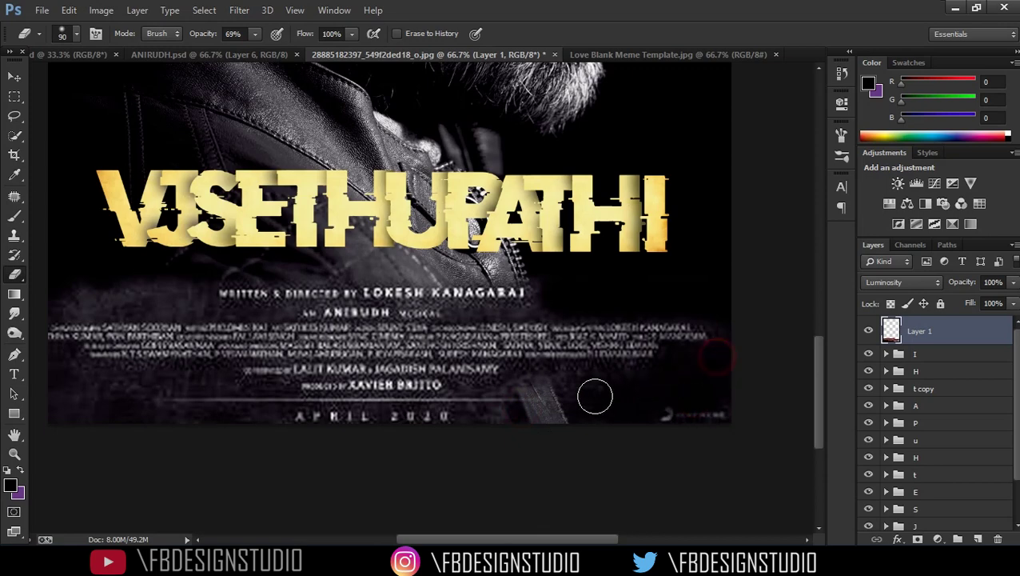
{"action": "left_click", "coordinate": [569, 385]}
{"action": "left_click", "coordinate": [624, 383]}
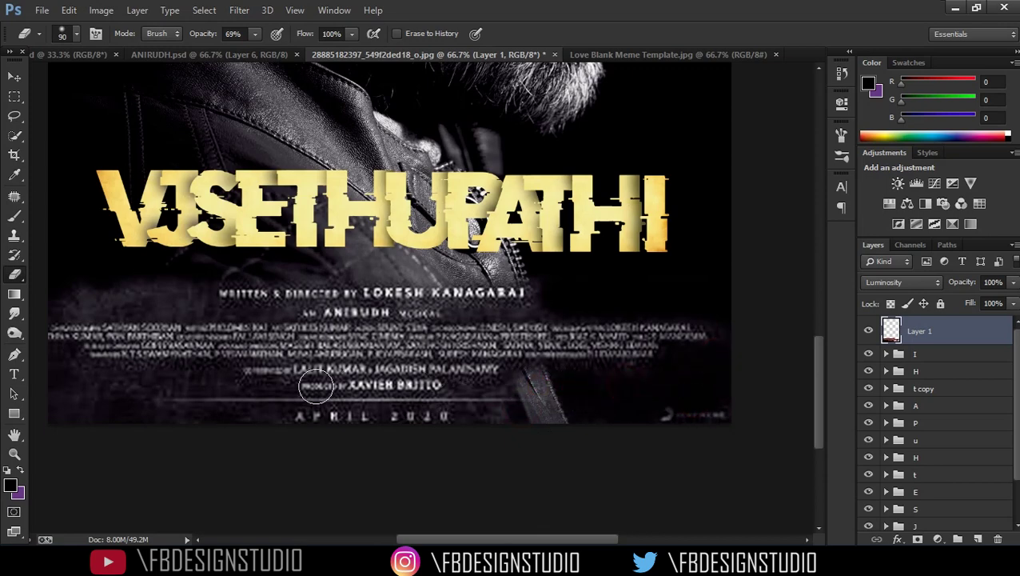
- Erase the remaining purple texture at the left and around the credit lines on Layer 1, and select the portrait layer
{"action": "left_click", "coordinate": [97, 392]}
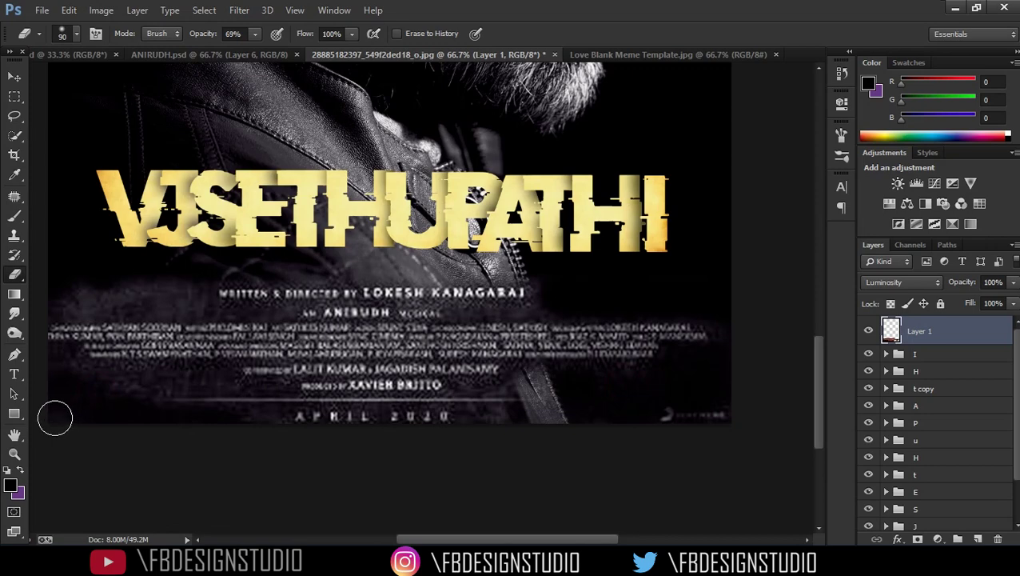
{"action": "mouse_move", "coordinate": [183, 286]}
{"action": "left_mouse_down"}
{"action": "mouse_move", "coordinate": [239, 325]}
{"action": "mouse_move", "coordinate": [199, 341]}
{"action": "mouse_move", "coordinate": [125, 339]}
{"action": "left_mouse_up"}
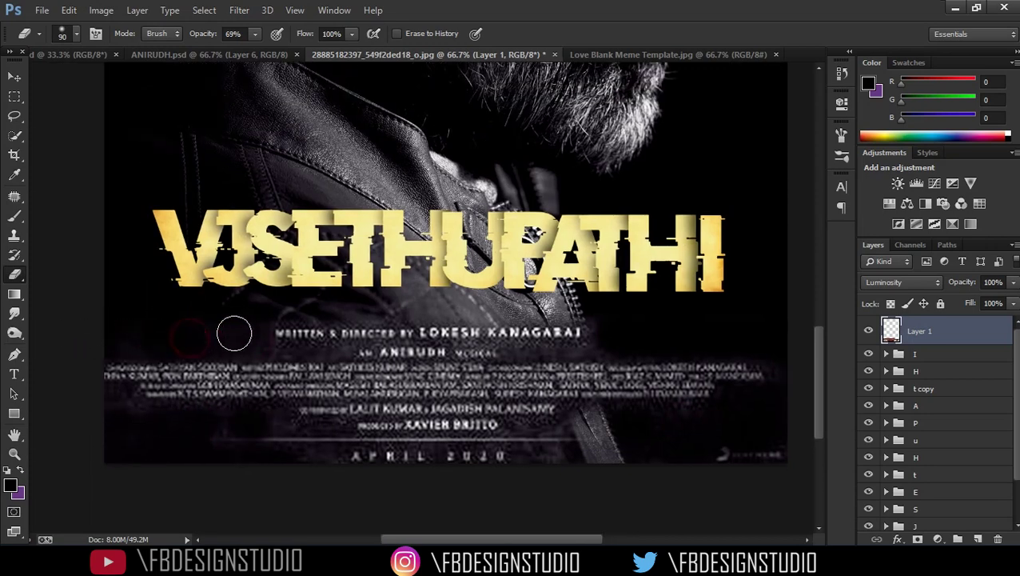
{"action": "left_click_drag", "start_coordinate": [268, 348], "coordinate": [385, 351]}
{"action": "mouse_move", "coordinate": [492, 351]}
{"action": "left_mouse_down"}
{"action": "mouse_move", "coordinate": [589, 345]}
{"action": "mouse_move", "coordinate": [591, 310]}
{"action": "left_mouse_up"}
{"action": "left_click_drag", "start_coordinate": [523, 432], "coordinate": [585, 414]}
{"action": "key", "text": "ctrl+minus"}
{"action": "key", "text": "ctrl+minus"}
{"action": "key", "text": "ctrl+minus"}
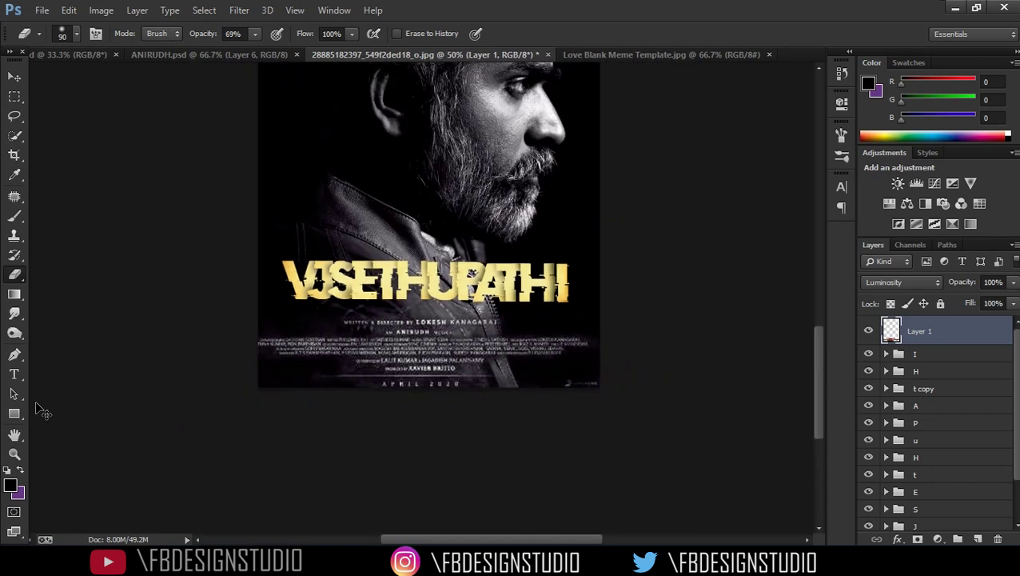
{"action": "scroll", "coordinate": [920, 479], "scroll_direction": "down", "scroll_amount": 3}
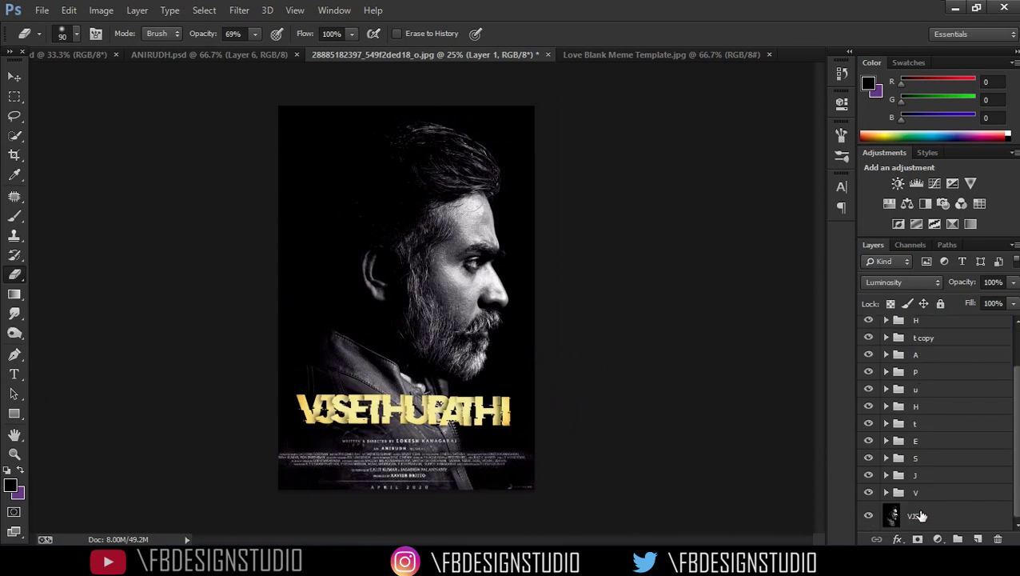
{"action": "left_click", "coordinate": [921, 515]}
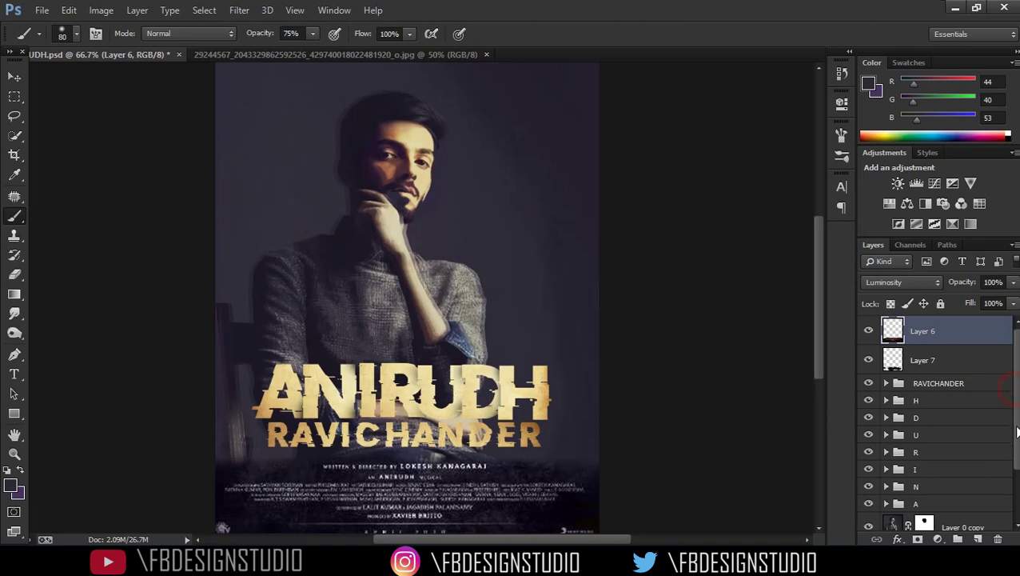
- In the original portrait photo, crop the image to a full-height rectangle around the seated man, trimming strips off both sides
{"action": "scroll", "coordinate": [1017, 512], "scroll_direction": "down", "scroll_amount": 3}
{"action": "mouse_move", "coordinate": [1017, 512]}
{"action": "left_mouse_down"}
{"action": "mouse_move", "coordinate": [1015, 466]}
{"action": "mouse_move", "coordinate": [1017, 514]}
{"action": "left_mouse_up"}
{"action": "left_click", "coordinate": [16, 97]}
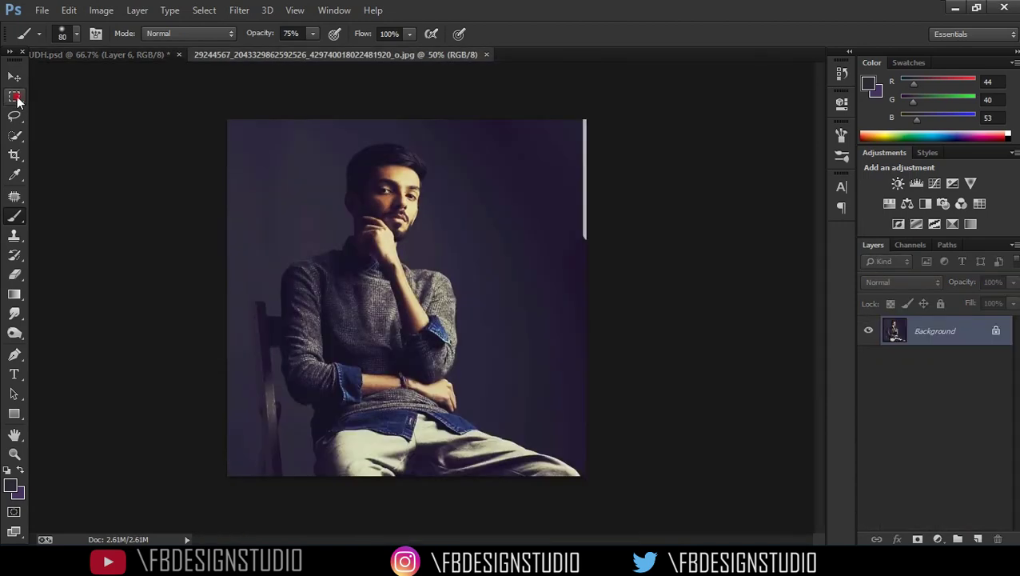
{"action": "left_click", "coordinate": [16, 97]}
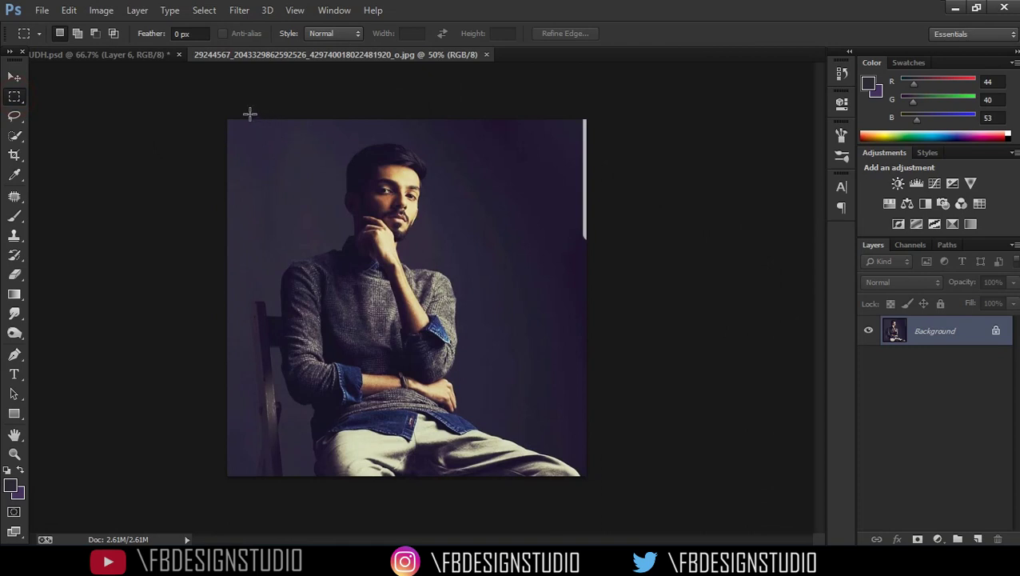
{"action": "left_click_drag", "start_coordinate": [242, 116], "coordinate": [551, 537]}
{"action": "key", "text": "Right"}
{"action": "key", "text": "Right"}
{"action": "key", "text": "Right"}
{"action": "key", "text": "Right"}
{"action": "key", "text": "Right"}
{"action": "key", "text": "Right"}
{"action": "key", "text": "Right"}
{"action": "key", "text": "Right"}
{"action": "key", "text": "Right"}
{"action": "key", "text": "Right"}
{"action": "key", "text": "Right"}
{"action": "key", "text": "Right"}
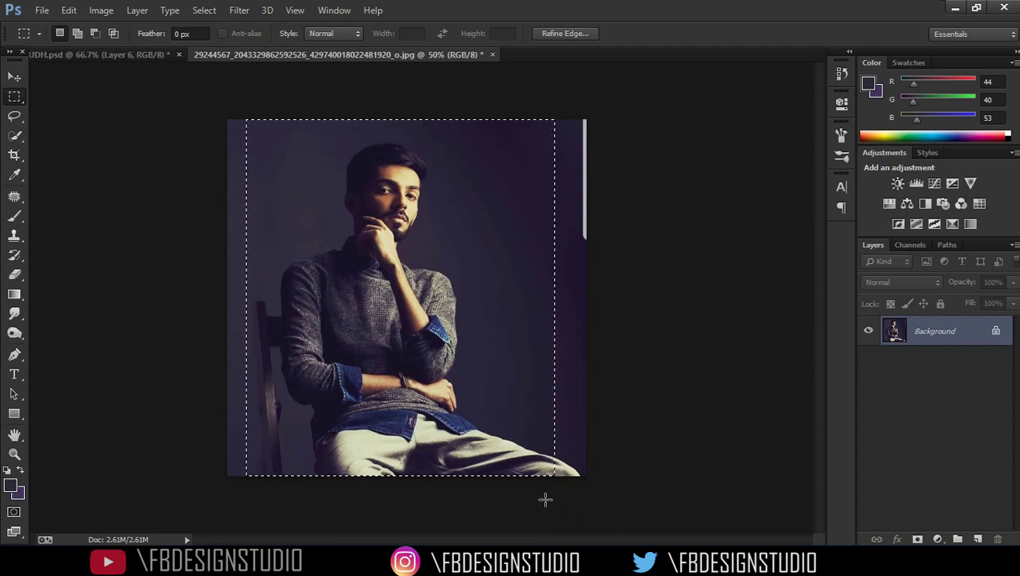
{"action": "left_click", "coordinate": [14, 155]}
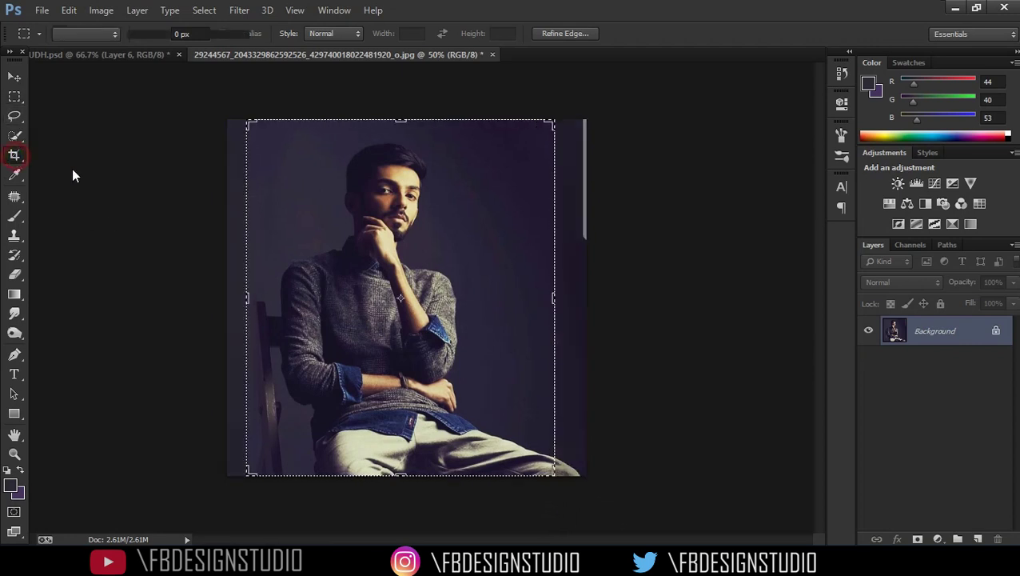
{"action": "key", "text": "Return"}
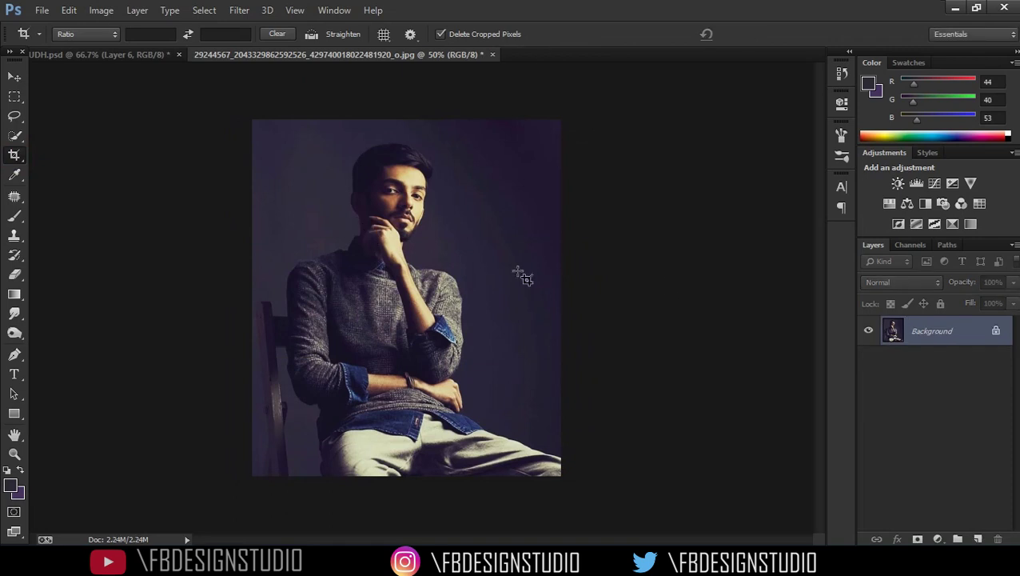
- Convert the Background into a regular layer named Anirudh and duplicate that layer
{"action": "double_click", "coordinate": [966, 337]}
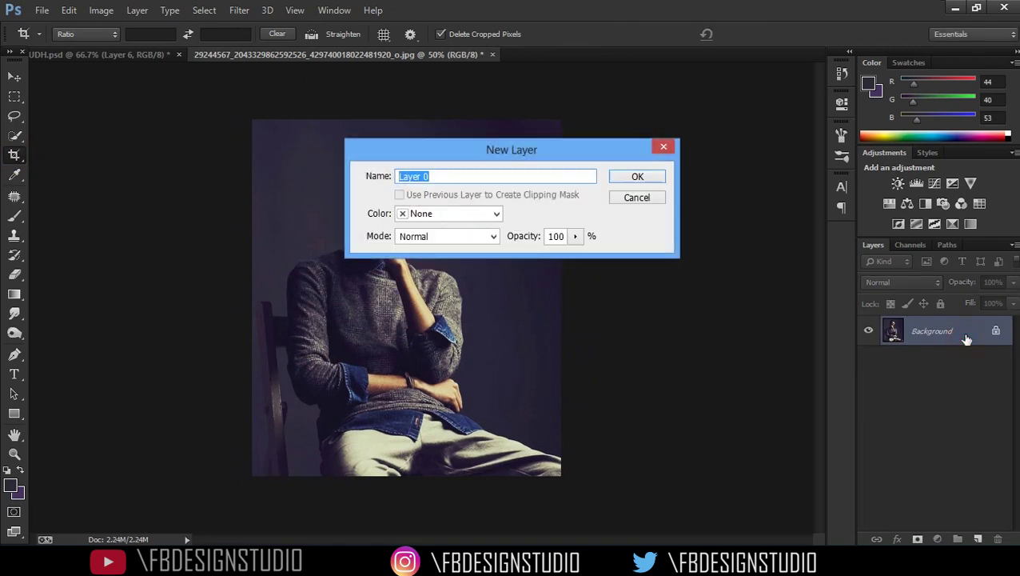
{"action": "type", "text": "Anirudh"}
{"action": "key", "text": "Return"}
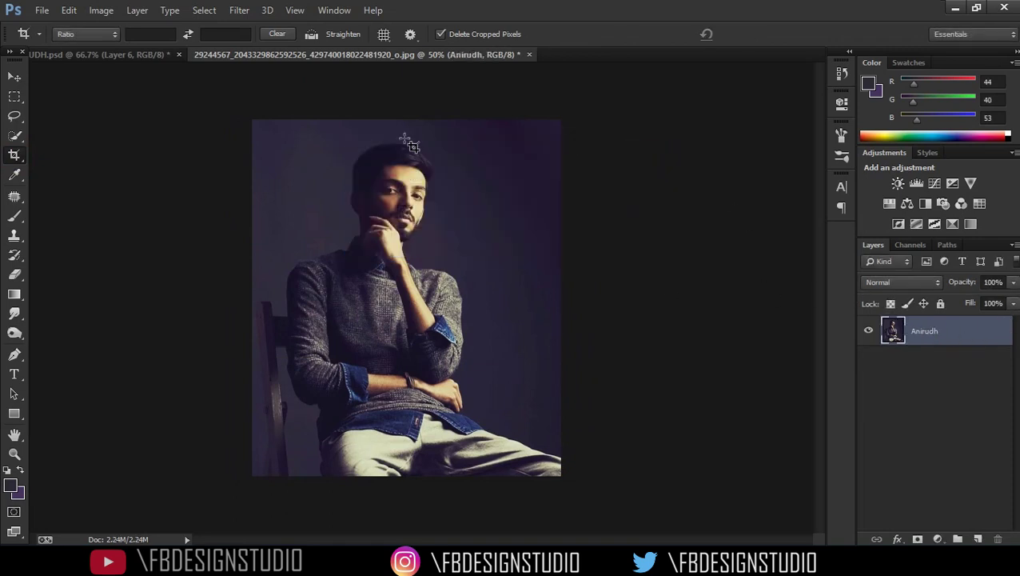
{"action": "key", "text": "ctrl+j"}
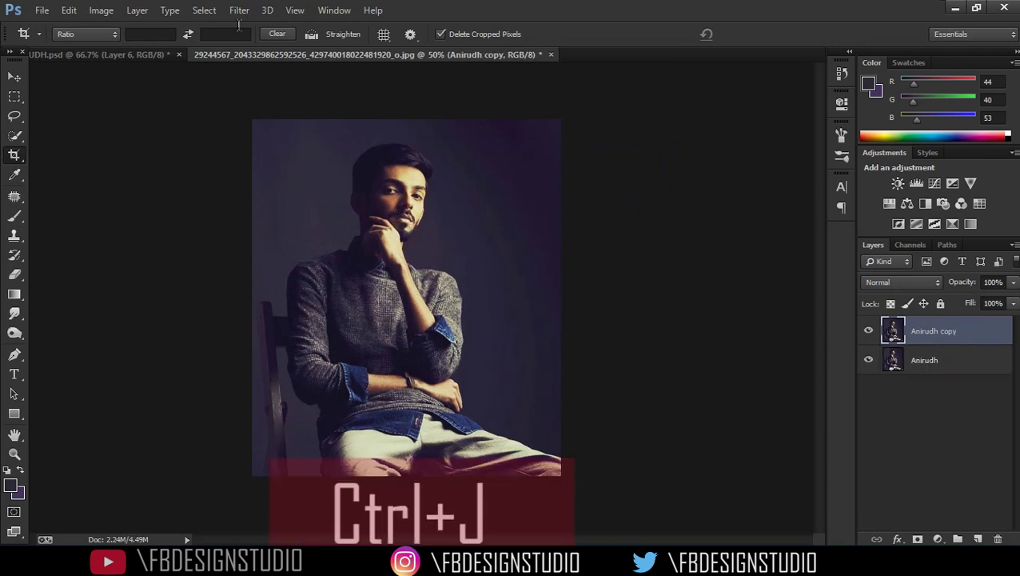
- Open the Filter Gallery for the Anirudh copy layer, choose the Cutout filter and inspect its preview on the portrait
{"action": "key", "text": "v"}
{"action": "left_click", "coordinate": [616, 228]}
{"action": "left_click", "coordinate": [239, 11]}
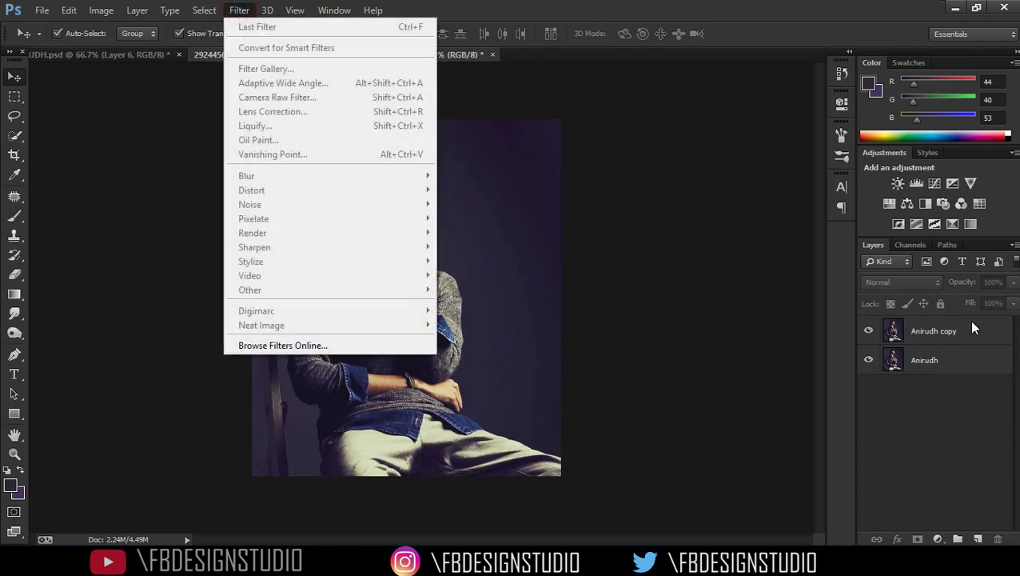
{"action": "left_click", "coordinate": [972, 328]}
{"action": "left_click", "coordinate": [969, 330]}
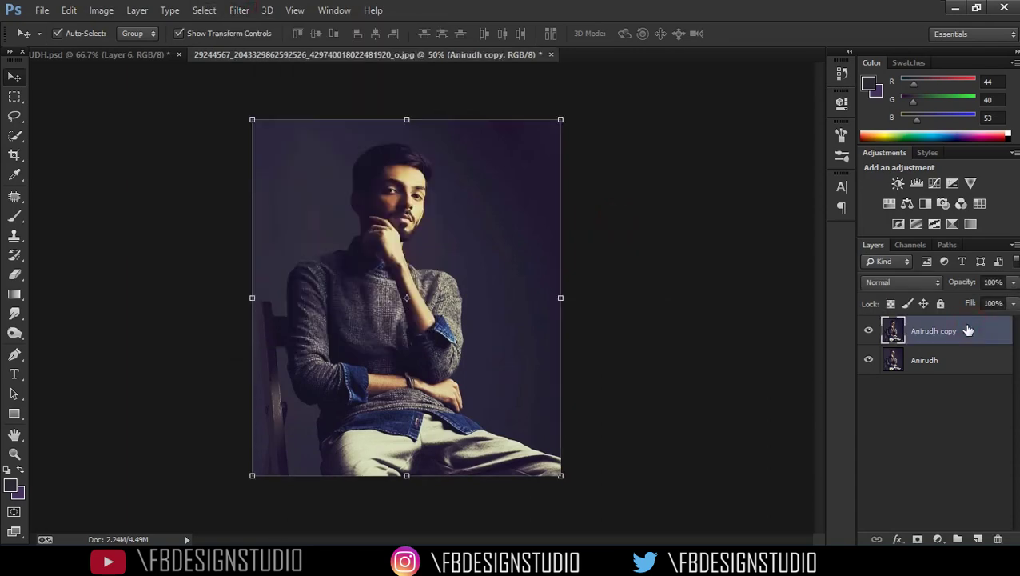
{"action": "left_click", "coordinate": [268, 9]}
{"action": "left_click", "coordinate": [250, 70]}
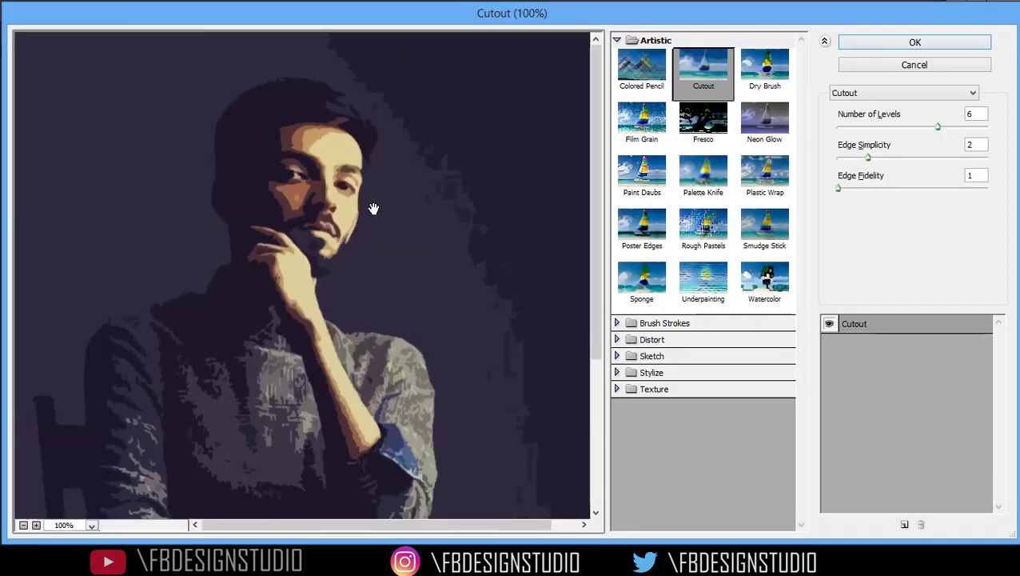
{"action": "left_click_drag", "start_coordinate": [373, 209], "coordinate": [415, 239]}
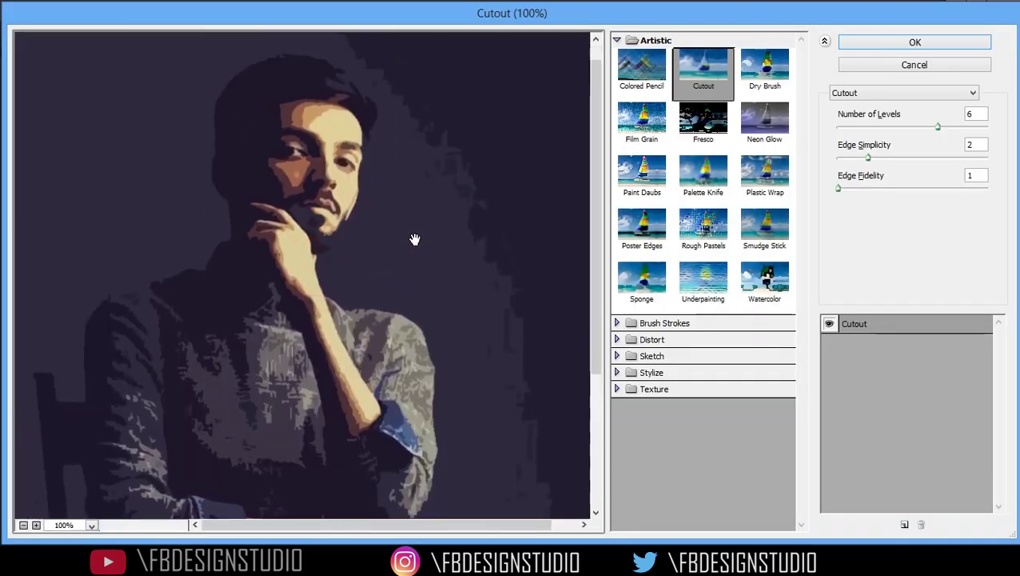
{"action": "left_click", "coordinate": [710, 77]}
{"action": "left_click_drag", "start_coordinate": [243, 175], "coordinate": [359, 163]}
{"action": "left_click_drag", "start_coordinate": [337, 271], "coordinate": [418, 28]}
{"action": "left_click_drag", "start_coordinate": [403, 95], "coordinate": [397, 225]}
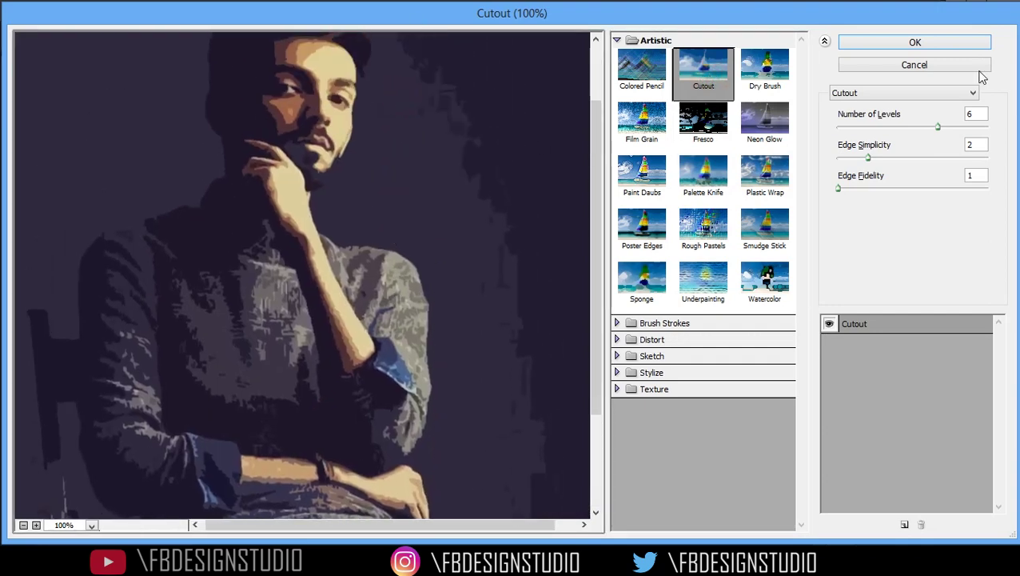
- Apply Cutout with Number of Levels 6, Edge Simplicity 2 and Edge Fidelity 1
{"action": "left_click_drag", "start_coordinate": [939, 126], "coordinate": [945, 147]}
{"action": "mouse_move", "coordinate": [873, 162]}
{"action": "left_mouse_down"}
{"action": "mouse_move", "coordinate": [924, 161]}
{"action": "mouse_move", "coordinate": [839, 163]}
{"action": "mouse_move", "coordinate": [876, 162]}
{"action": "left_mouse_up"}
{"action": "left_click_drag", "start_coordinate": [838, 189], "coordinate": [862, 202]}
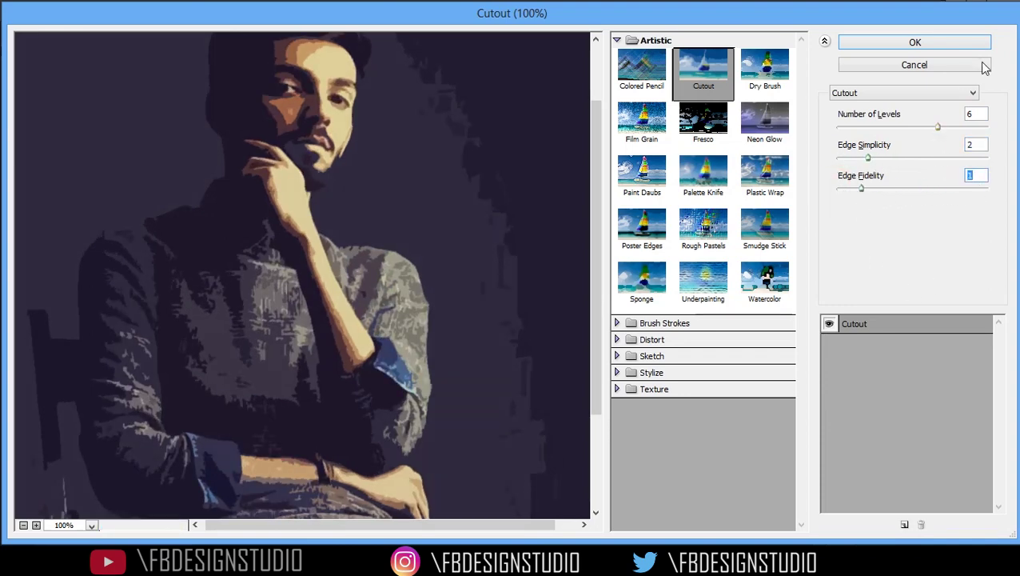
{"action": "left_click", "coordinate": [951, 44]}
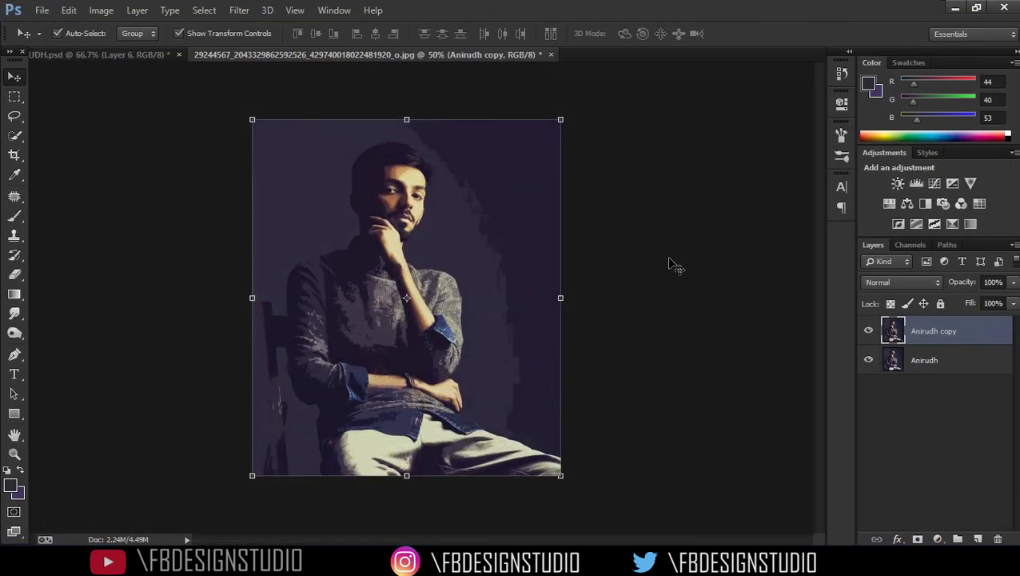
- Add a white layer mask to the Anirudh copy layer and make black the foreground colour
{"action": "left_click", "coordinate": [680, 337]}
{"action": "key", "text": "ctrl+plus"}
{"action": "key", "text": "ctrl+plus"}
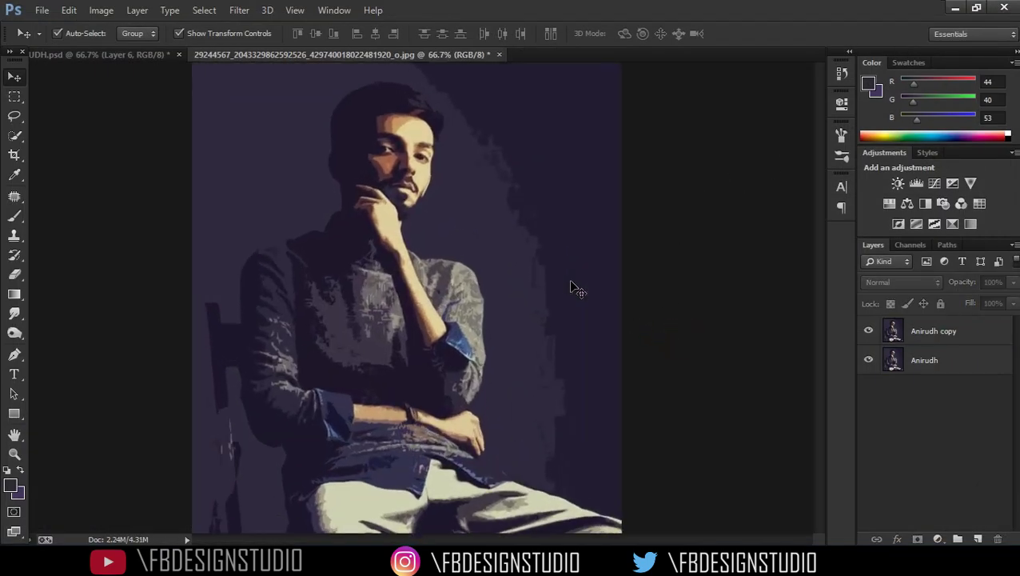
{"action": "left_click", "coordinate": [974, 336]}
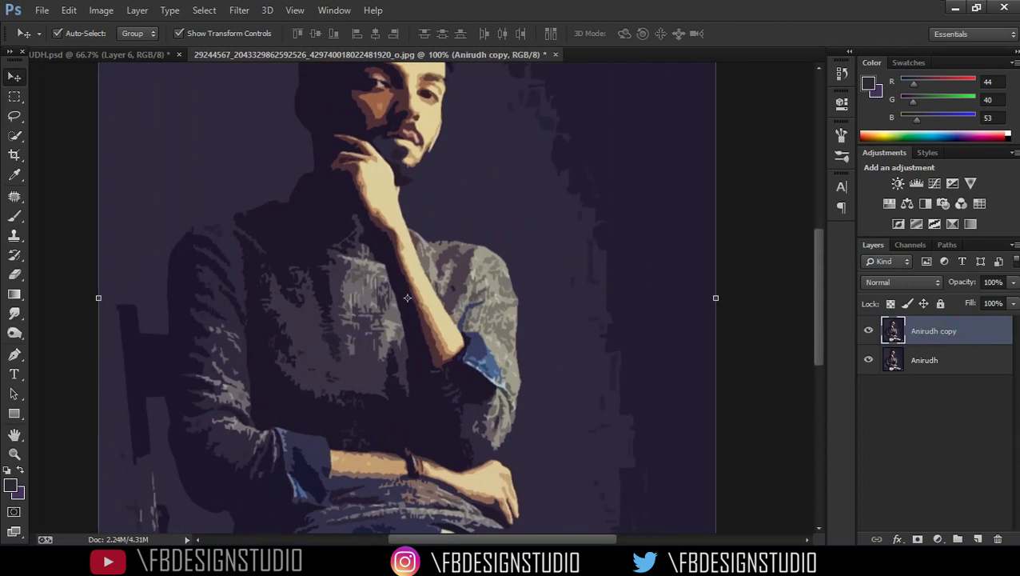
{"action": "left_click", "coordinate": [918, 539]}
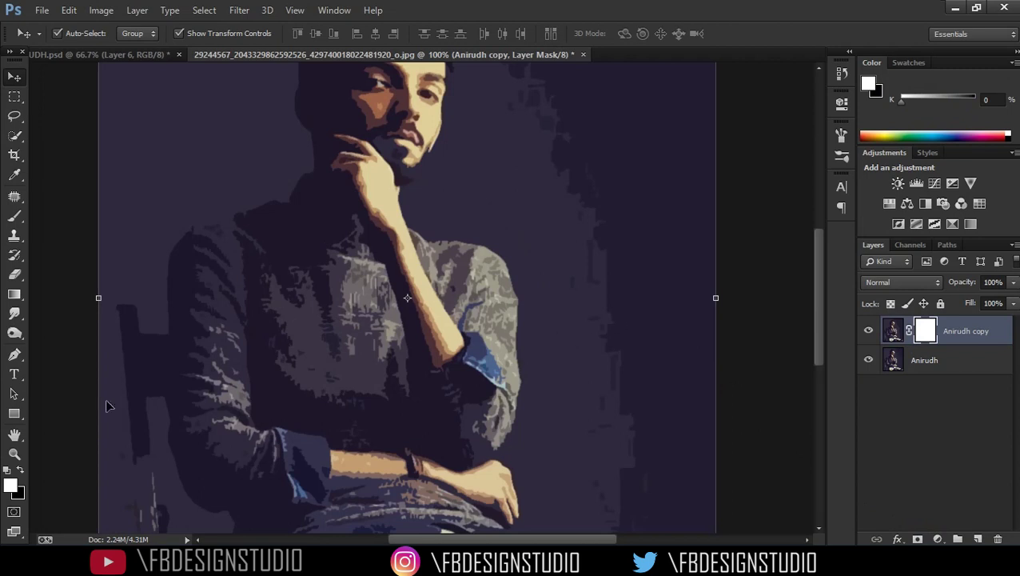
{"action": "left_click", "coordinate": [20, 469]}
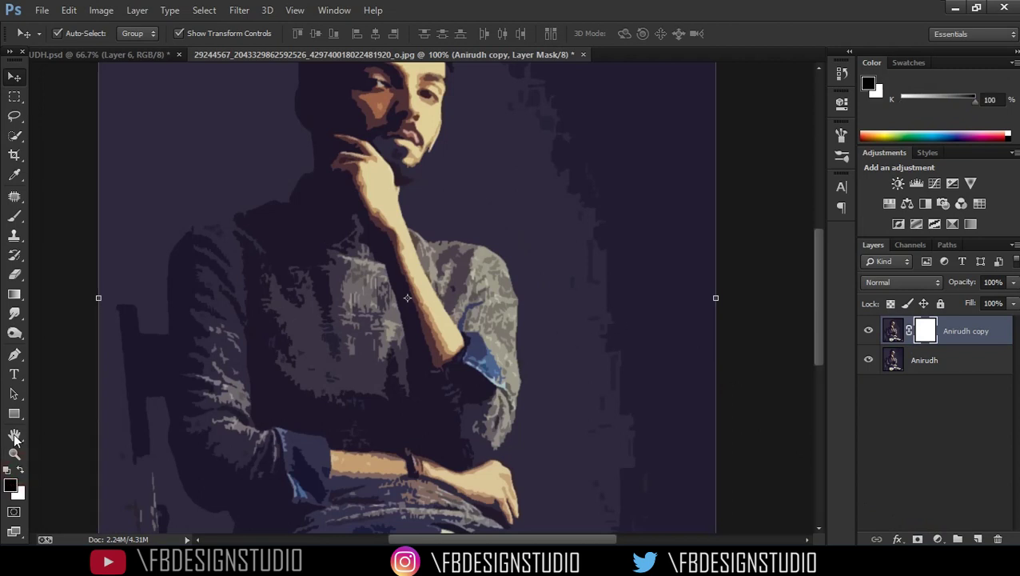
- Mask out the cutout effect over the hair and the shadowed side of the face with an 80 px Brush at 75% opacity
{"action": "left_click", "coordinate": [23, 221]}
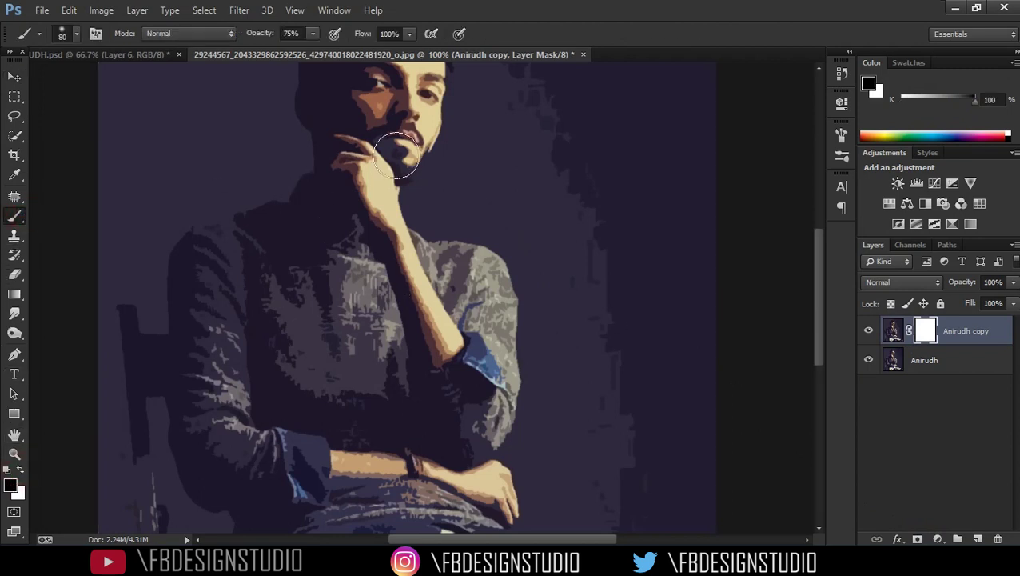
{"action": "key", "text": "ctrl+plus"}
{"action": "left_click_drag", "start_coordinate": [378, 137], "coordinate": [399, 381]}
{"action": "mouse_move", "coordinate": [379, 149]}
{"action": "left_mouse_down"}
{"action": "mouse_move", "coordinate": [342, 134]}
{"action": "mouse_move", "coordinate": [362, 121]}
{"action": "mouse_move", "coordinate": [342, 118]}
{"action": "mouse_move", "coordinate": [335, 180]}
{"action": "left_mouse_up"}
{"action": "left_click_drag", "start_coordinate": [259, 200], "coordinate": [277, 285]}
{"action": "mouse_move", "coordinate": [283, 207]}
{"action": "left_mouse_down"}
{"action": "mouse_move", "coordinate": [284, 234]}
{"action": "mouse_move", "coordinate": [307, 267]}
{"action": "left_mouse_up"}
{"action": "left_click_drag", "start_coordinate": [300, 183], "coordinate": [285, 282]}
{"action": "left_click_drag", "start_coordinate": [321, 180], "coordinate": [315, 191]}
{"action": "mouse_move", "coordinate": [297, 156]}
{"action": "left_mouse_down"}
{"action": "mouse_move", "coordinate": [340, 152]}
{"action": "mouse_move", "coordinate": [421, 187]}
{"action": "mouse_move", "coordinate": [466, 190]}
{"action": "mouse_move", "coordinate": [422, 151]}
{"action": "mouse_move", "coordinate": [399, 146]}
{"action": "mouse_move", "coordinate": [423, 152]}
{"action": "mouse_move", "coordinate": [347, 143]}
{"action": "mouse_move", "coordinate": [284, 167]}
{"action": "mouse_move", "coordinate": [297, 139]}
{"action": "mouse_move", "coordinate": [238, 172]}
{"action": "mouse_move", "coordinate": [256, 153]}
{"action": "mouse_move", "coordinate": [244, 265]}
{"action": "mouse_move", "coordinate": [285, 334]}
{"action": "mouse_move", "coordinate": [291, 207]}
{"action": "left_mouse_up"}
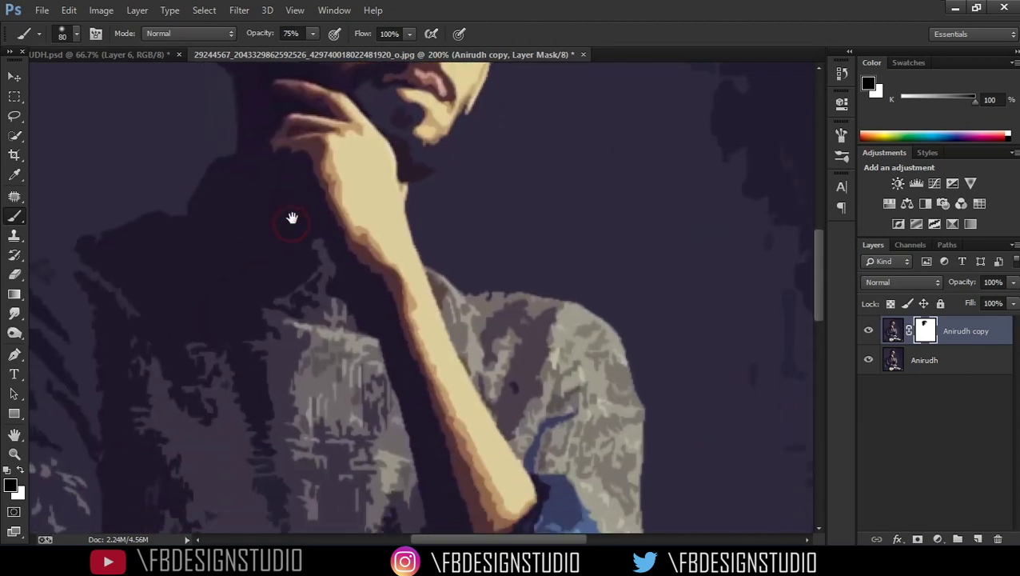
{"action": "left_click_drag", "start_coordinate": [317, 248], "coordinate": [376, 453]}
{"action": "key", "text": "ctrl+z"}
- Paint black on the mask over the shoulder, sweater front, denim cuff and waist to bring back the original fabric
{"action": "key", "text": "ctrl+minus"}
{"action": "key", "text": "ctrl+minus"}
{"action": "key", "text": "ctrl+minus"}
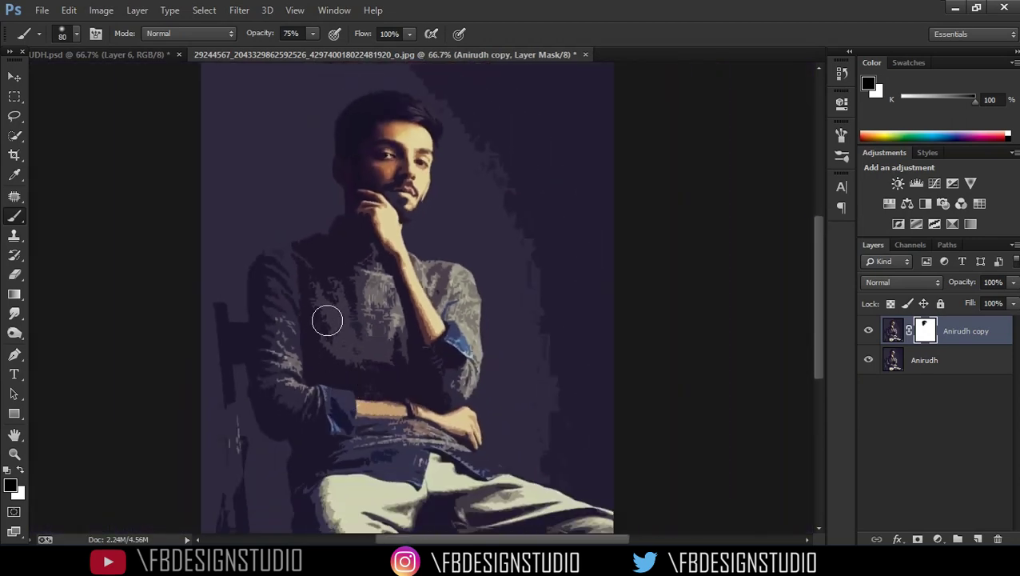
{"action": "left_click_drag", "start_coordinate": [320, 266], "coordinate": [276, 273]}
{"action": "mouse_move", "coordinate": [326, 248]}
{"action": "left_mouse_down"}
{"action": "mouse_move", "coordinate": [267, 283]}
{"action": "mouse_move", "coordinate": [270, 358]}
{"action": "mouse_move", "coordinate": [277, 332]}
{"action": "mouse_move", "coordinate": [307, 309]}
{"action": "left_mouse_up"}
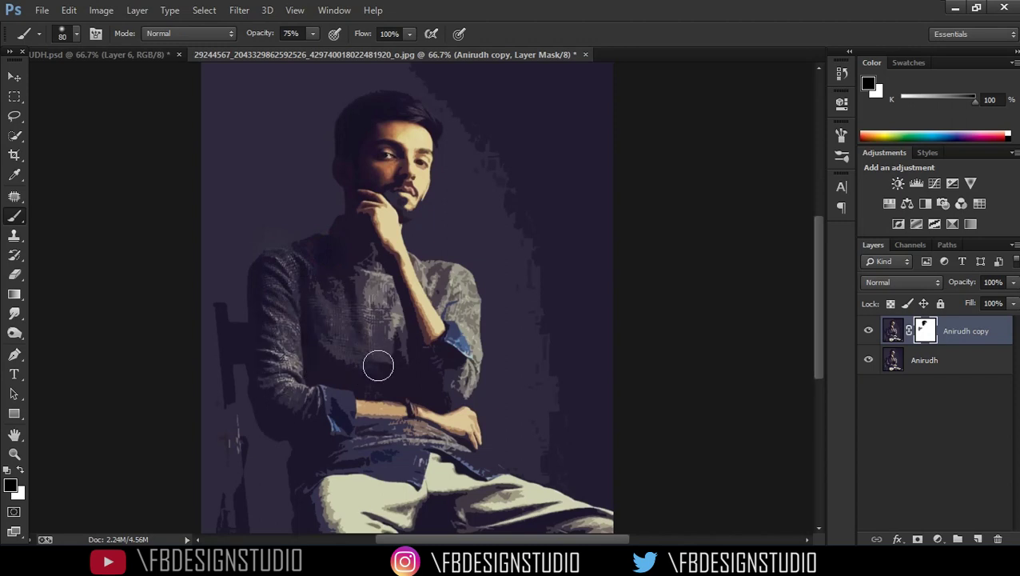
{"action": "mouse_move", "coordinate": [336, 373]}
{"action": "left_mouse_down"}
{"action": "mouse_move", "coordinate": [371, 435]}
{"action": "mouse_move", "coordinate": [370, 427]}
{"action": "mouse_move", "coordinate": [337, 430]}
{"action": "mouse_move", "coordinate": [351, 480]}
{"action": "mouse_move", "coordinate": [348, 471]}
{"action": "mouse_move", "coordinate": [381, 471]}
{"action": "mouse_move", "coordinate": [378, 462]}
{"action": "mouse_move", "coordinate": [426, 429]}
{"action": "left_mouse_up"}
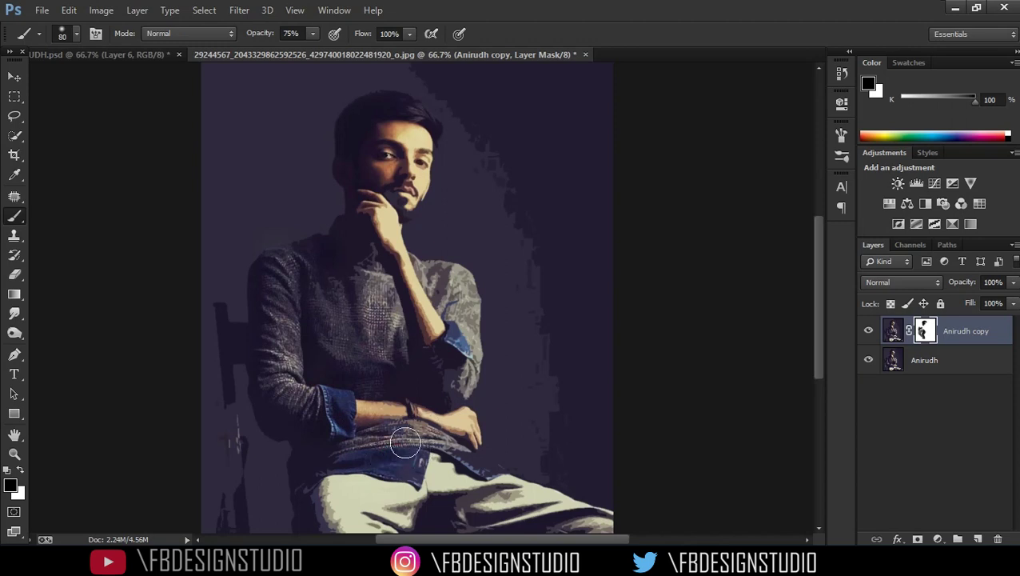
- Enlarge the brush to 200–250 px and mask out the remaining cutout effect on the sweater, both sleeves and the denim shirt hem
{"action": "key", "text": "bracketright"}
{"action": "key", "text": "bracketright"}
{"action": "key", "text": "bracketright"}
{"action": "key", "text": "bracketright"}
{"action": "key", "text": "bracketright"}
{"action": "key", "text": "bracketright"}
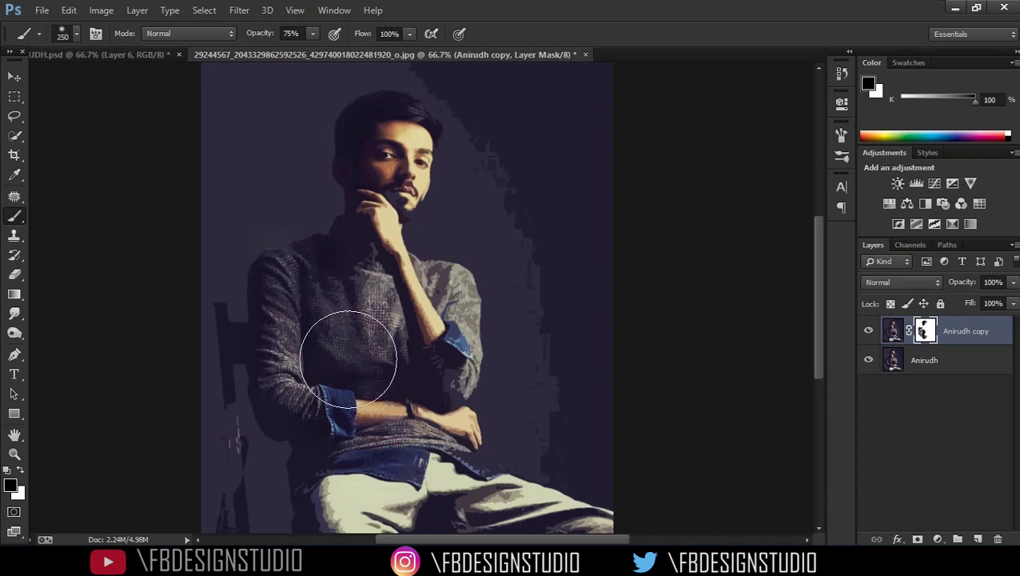
{"action": "mouse_move", "coordinate": [296, 298]}
{"action": "left_mouse_down"}
{"action": "mouse_move", "coordinate": [344, 269]}
{"action": "mouse_move", "coordinate": [371, 353]}
{"action": "mouse_move", "coordinate": [363, 387]}
{"action": "mouse_move", "coordinate": [307, 397]}
{"action": "left_mouse_up"}
{"action": "mouse_move", "coordinate": [307, 397]}
{"action": "left_mouse_down"}
{"action": "mouse_move", "coordinate": [350, 403]}
{"action": "mouse_move", "coordinate": [395, 363]}
{"action": "left_mouse_up"}
{"action": "mouse_move", "coordinate": [434, 306]}
{"action": "left_mouse_down"}
{"action": "mouse_move", "coordinate": [445, 308]}
{"action": "mouse_move", "coordinate": [426, 369]}
{"action": "left_mouse_up"}
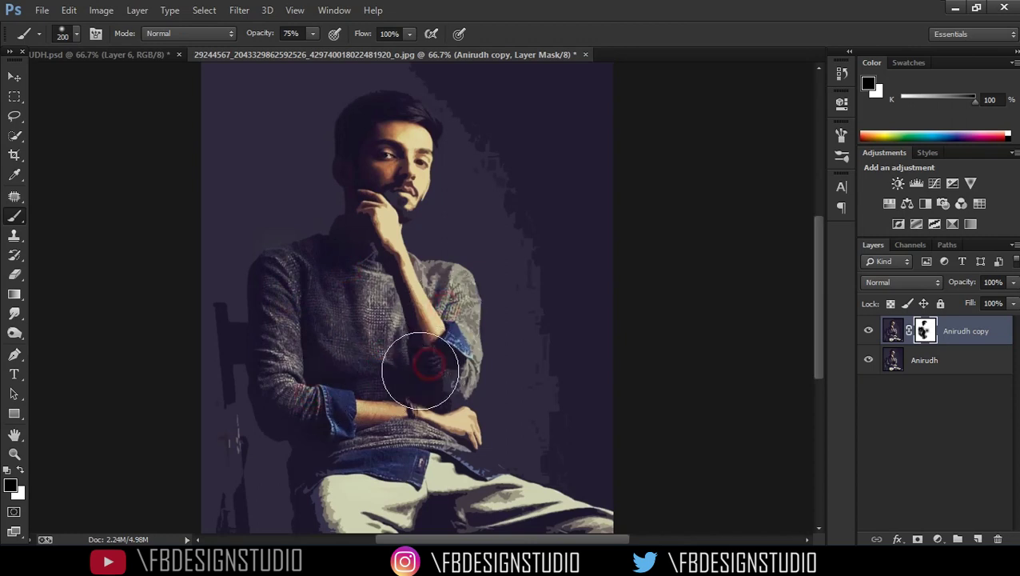
{"action": "left_click_drag", "start_coordinate": [427, 473], "coordinate": [355, 473]}
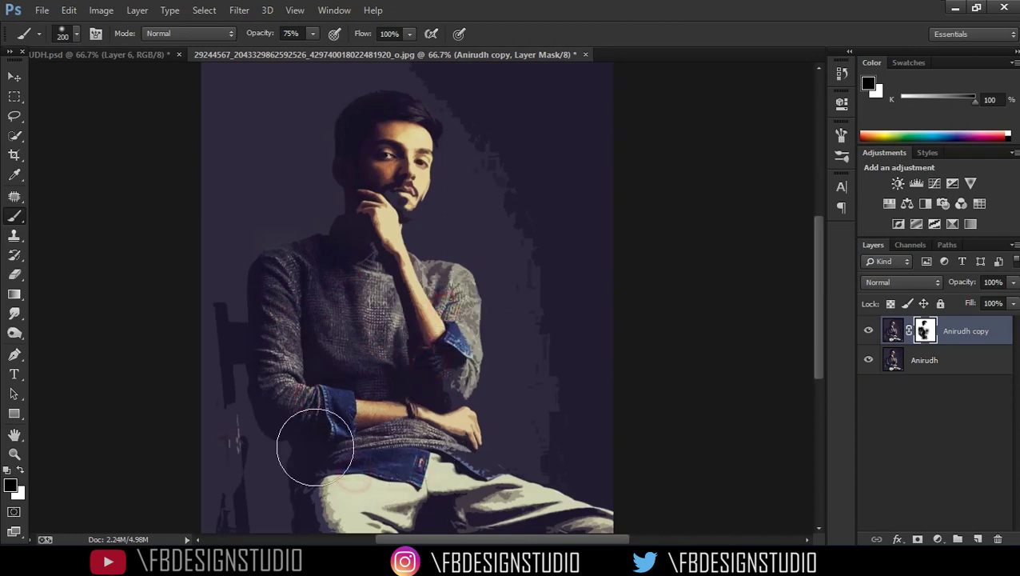
- Reduce the brush to 70 px and mask out the cutout effect along the lower part of the chair back
{"action": "key", "text": "bracketleft"}
{"action": "key", "text": "bracketleft"}
{"action": "left_click_drag", "start_coordinate": [234, 398], "coordinate": [242, 529]}
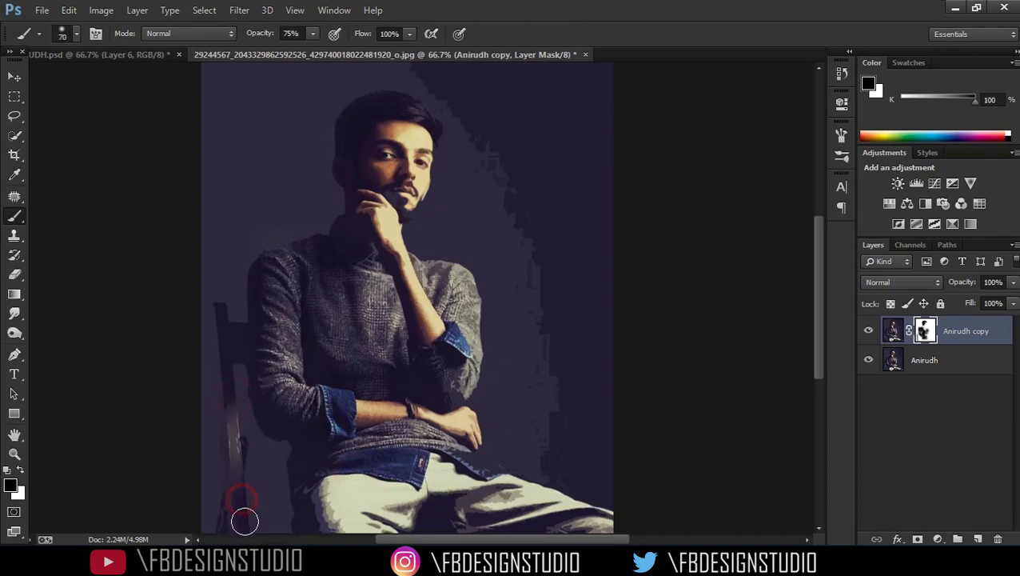
- Duplicate the original Anirudh layer and move the duplicate above the masked Anirudh copy layer
{"action": "key", "text": "ctrl+plus"}
{"action": "key", "text": "ctrl+plus"}
{"action": "left_click_drag", "start_coordinate": [428, 137], "coordinate": [422, 368]}
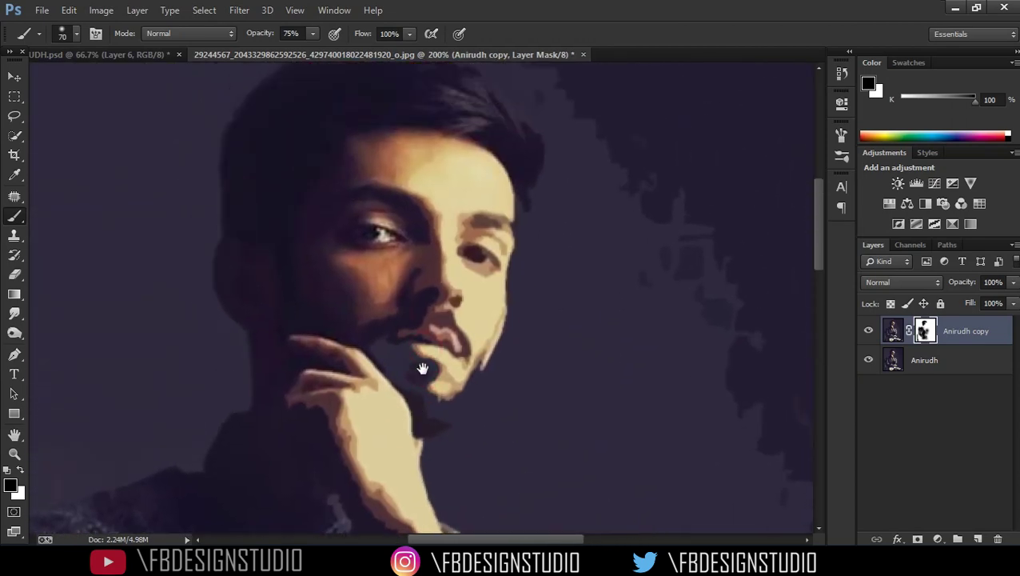
{"action": "left_click", "coordinate": [925, 380]}
{"action": "left_click", "coordinate": [944, 361]}
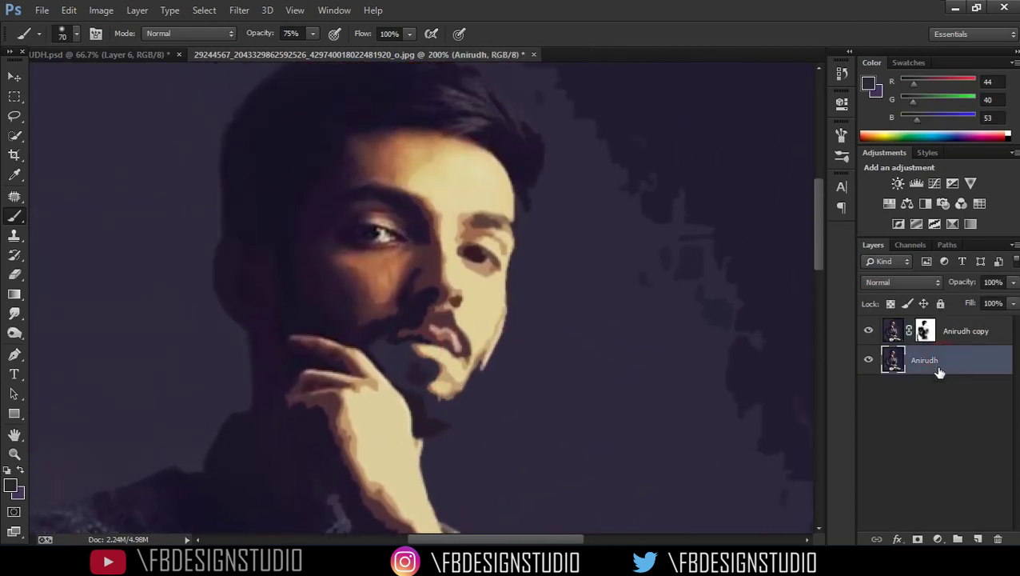
{"action": "left_click", "coordinate": [951, 339]}
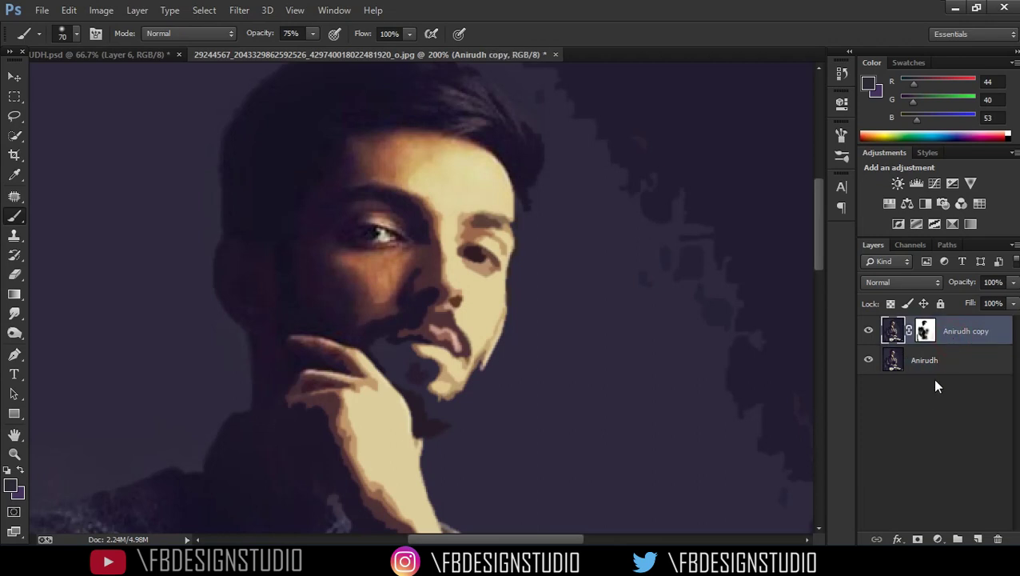
{"action": "left_click", "coordinate": [944, 365]}
{"action": "key", "text": "ctrl+j"}
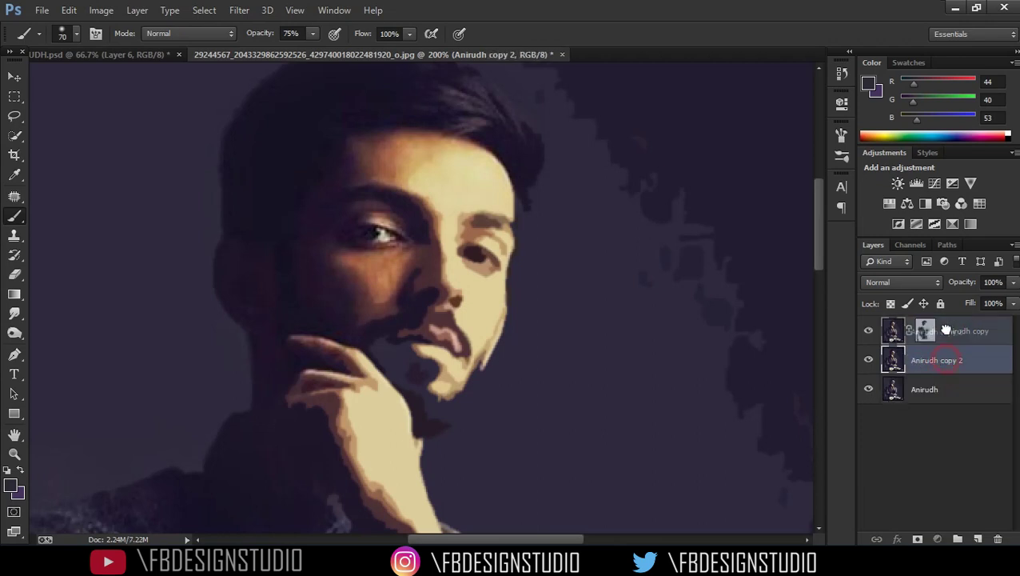
{"action": "left_click_drag", "start_coordinate": [946, 328], "coordinate": [946, 326]}
{"action": "key", "text": "v"}
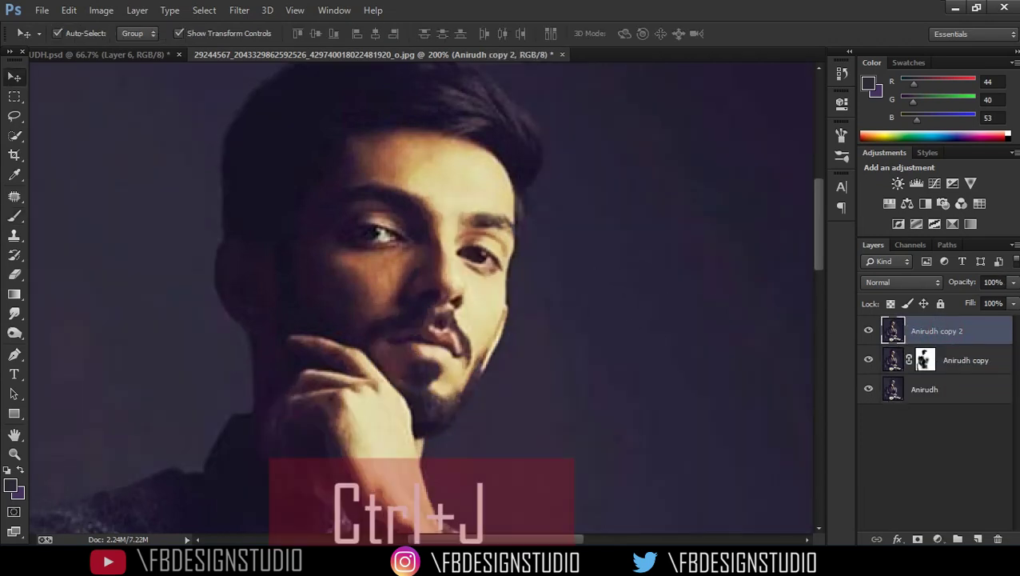
- Lower the opacity of the Anirudh copy 2 layer to 51% to blend it with the cutout portrait
{"action": "left_click", "coordinate": [1011, 284]}
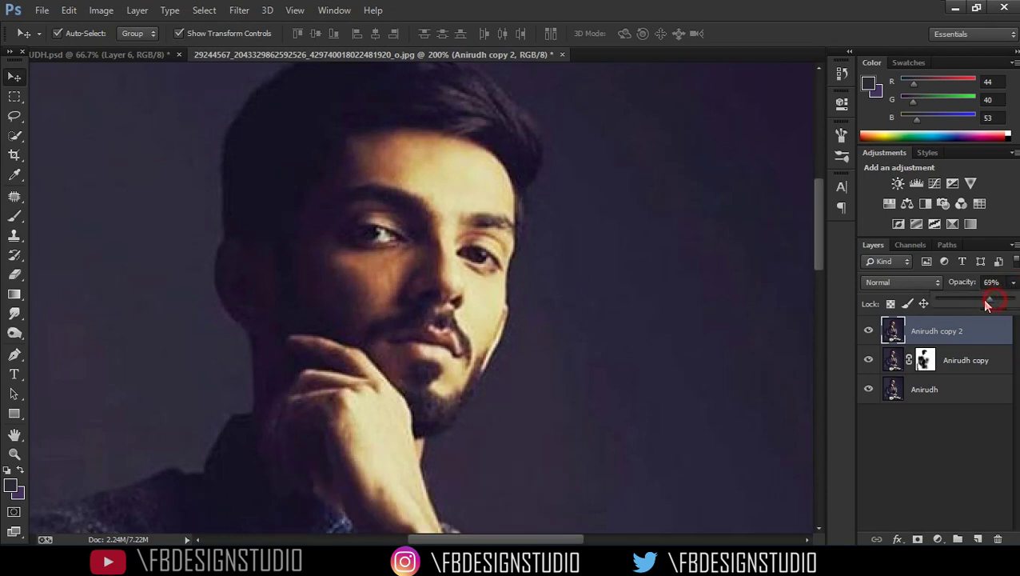
{"action": "left_click_drag", "start_coordinate": [974, 302], "coordinate": [977, 302]}
{"action": "left_click", "coordinate": [557, 288]}
{"action": "key", "text": "ctrl+minus"}
{"action": "key", "text": "ctrl+minus"}
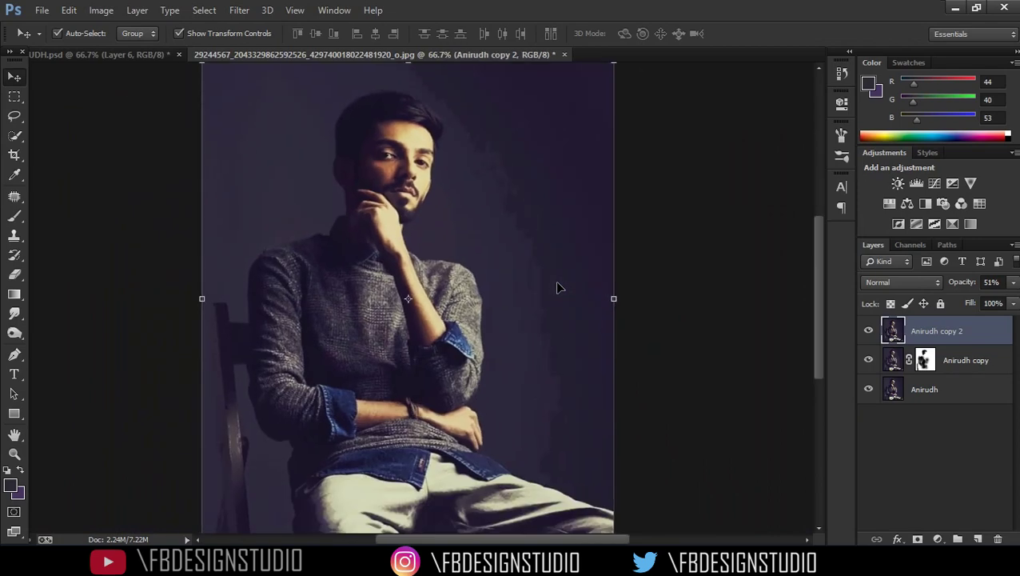
- Inspect the face up close and lower the opacity of the Anirudh copy 2 layer to 44%
{"action": "key", "text": "ctrl+plus"}
{"action": "key", "text": "ctrl+plus"}
{"action": "key", "text": "ctrl+plus"}
{"action": "left_click_drag", "start_coordinate": [477, 173], "coordinate": [528, 379]}
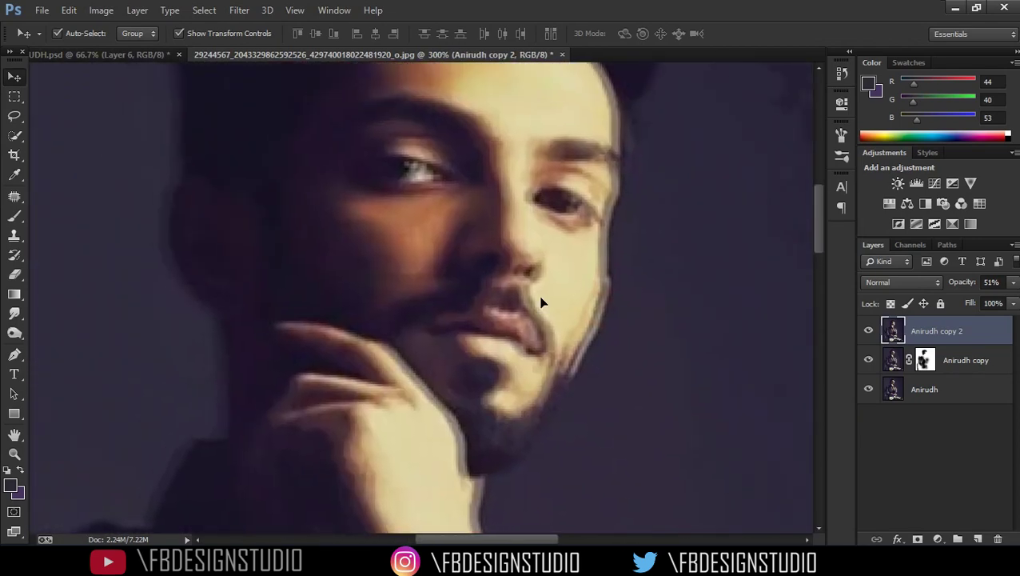
{"action": "left_click", "coordinate": [946, 453]}
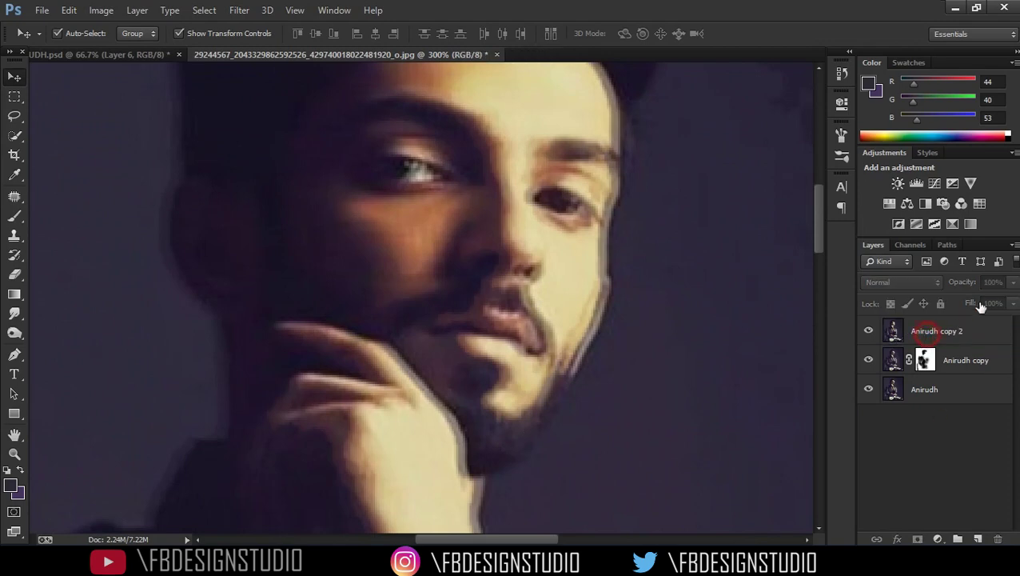
{"action": "left_click", "coordinate": [929, 332]}
{"action": "left_click", "coordinate": [1012, 282]}
{"action": "left_click_drag", "start_coordinate": [981, 297], "coordinate": [972, 299]}
{"action": "left_click", "coordinate": [934, 472]}
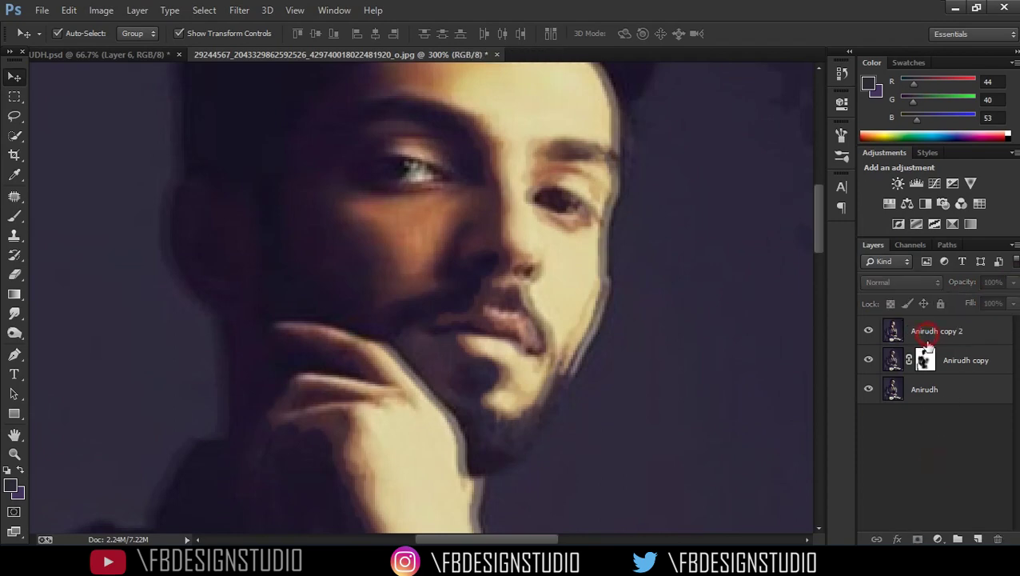
- Add a layer mask to Anirudh copy 2 and paint the face out of it with a 70 px brush at 75% opacity
{"action": "left_click", "coordinate": [928, 336]}
{"action": "left_click", "coordinate": [917, 539]}
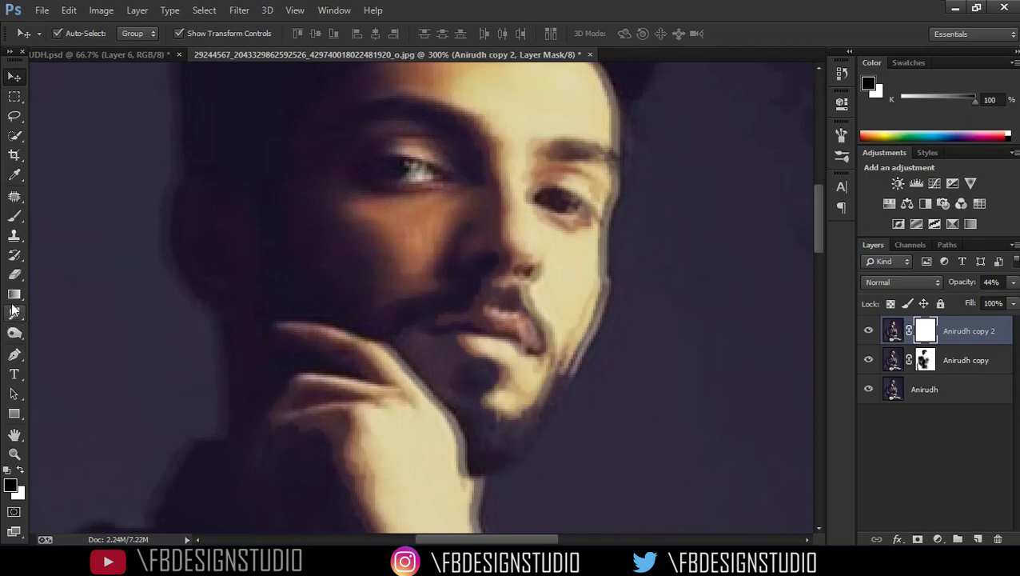
{"action": "left_click", "coordinate": [13, 221]}
{"action": "mouse_move", "coordinate": [441, 174]}
{"action": "left_mouse_down"}
{"action": "mouse_move", "coordinate": [400, 213]}
{"action": "mouse_move", "coordinate": [377, 157]}
{"action": "mouse_move", "coordinate": [400, 173]}
{"action": "mouse_move", "coordinate": [348, 287]}
{"action": "mouse_move", "coordinate": [462, 231]}
{"action": "mouse_move", "coordinate": [533, 171]}
{"action": "mouse_move", "coordinate": [538, 271]}
{"action": "mouse_move", "coordinate": [521, 302]}
{"action": "mouse_move", "coordinate": [545, 208]}
{"action": "mouse_move", "coordinate": [529, 160]}
{"action": "mouse_move", "coordinate": [475, 278]}
{"action": "mouse_move", "coordinate": [438, 165]}
{"action": "mouse_move", "coordinate": [378, 152]}
{"action": "mouse_move", "coordinate": [491, 245]}
{"action": "mouse_move", "coordinate": [519, 312]}
{"action": "mouse_move", "coordinate": [495, 321]}
{"action": "left_mouse_up"}
{"action": "left_click_drag", "start_coordinate": [454, 376], "coordinate": [460, 363]}
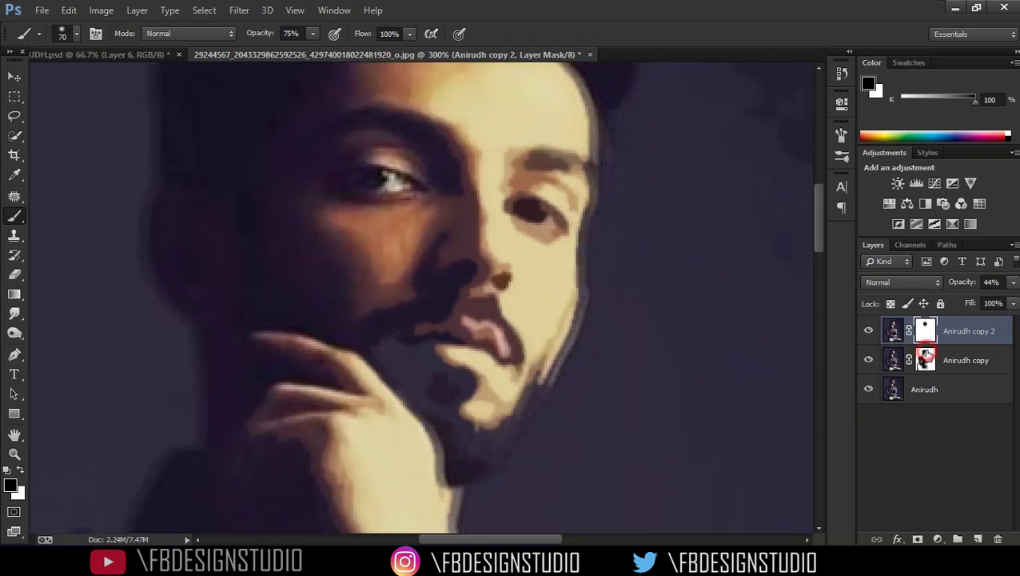
- Reduce the brush to 15 px and mask out the cutout effect over the eye on the lit side in Anirudh copy
{"action": "left_click", "coordinate": [925, 354]}
{"action": "key", "text": "bracketleft"}
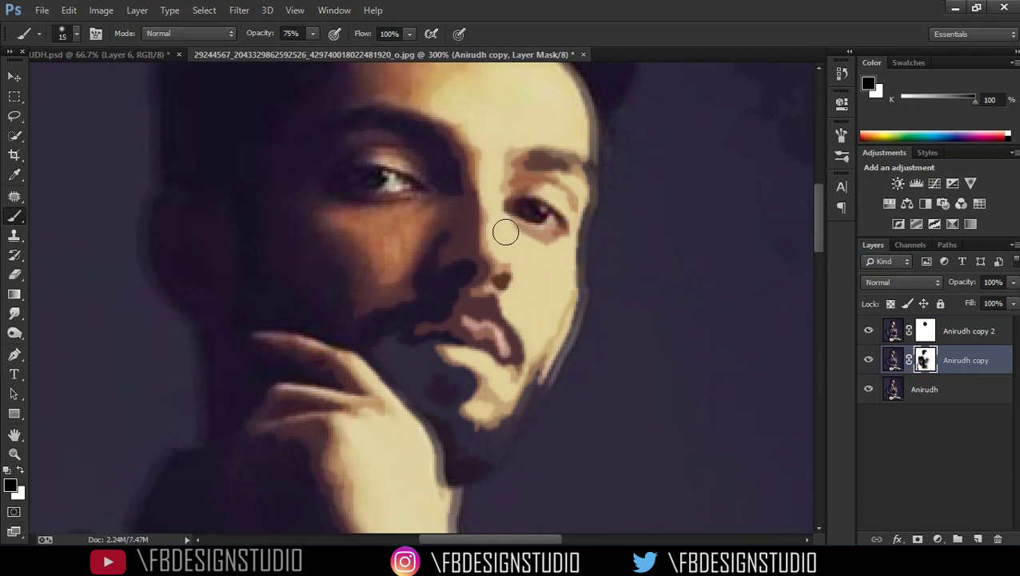
{"action": "key", "text": "ctrl+minus"}
{"action": "key", "text": "ctrl+minus"}
{"action": "key", "text": "ctrl+minus"}
{"action": "key", "text": "ctrl+plus"}
{"action": "scroll", "coordinate": [505, 237], "scroll_direction": "up", "scroll_amount": 2}
{"action": "left_click_drag", "start_coordinate": [309, 238], "coordinate": [390, 333]}
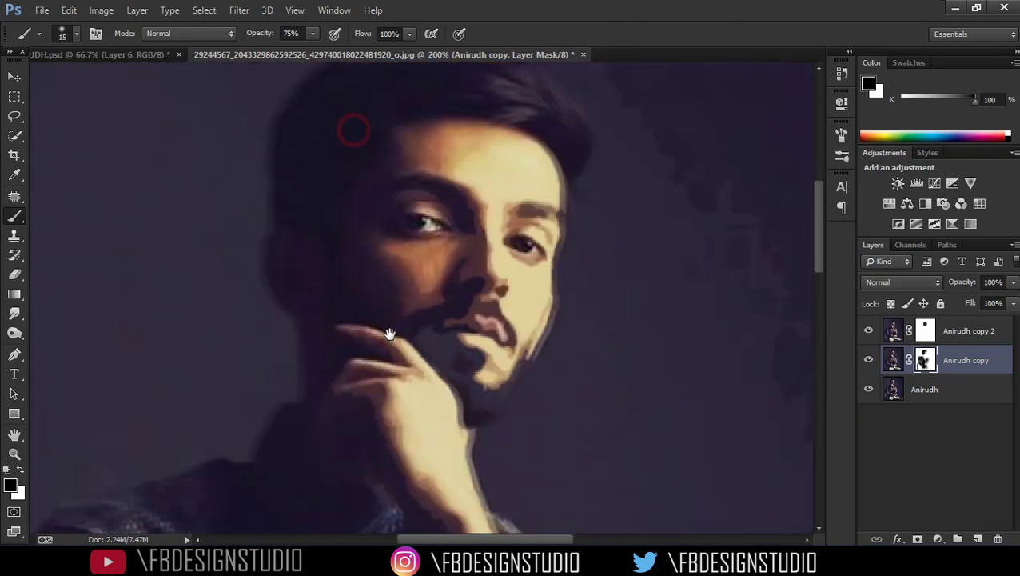
- Activate the Smudge tool on the Anirudh copy layer's image and pick a 46 px speckled brush tip
{"action": "left_click", "coordinate": [894, 360]}
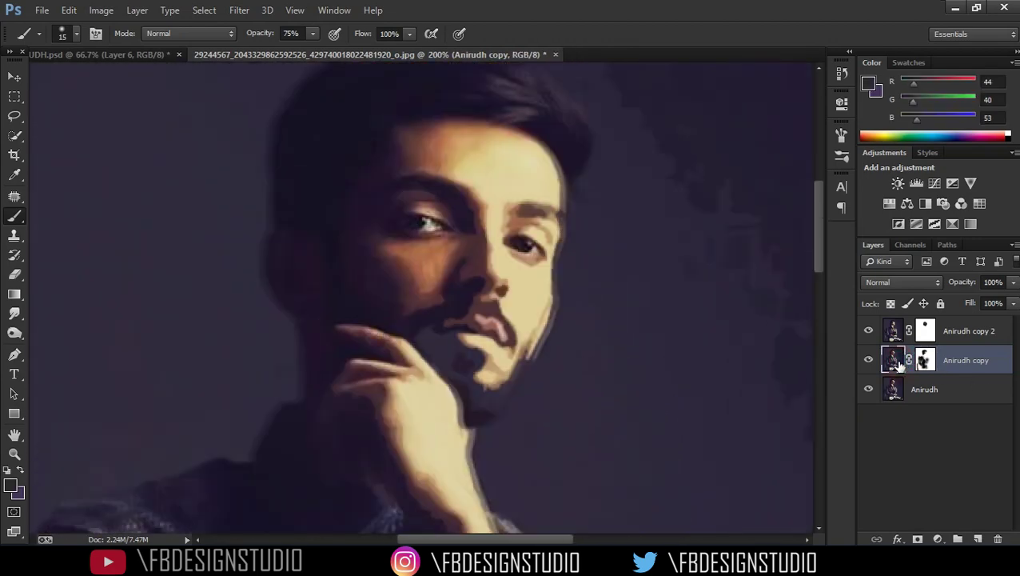
{"action": "left_click", "coordinate": [19, 313]}
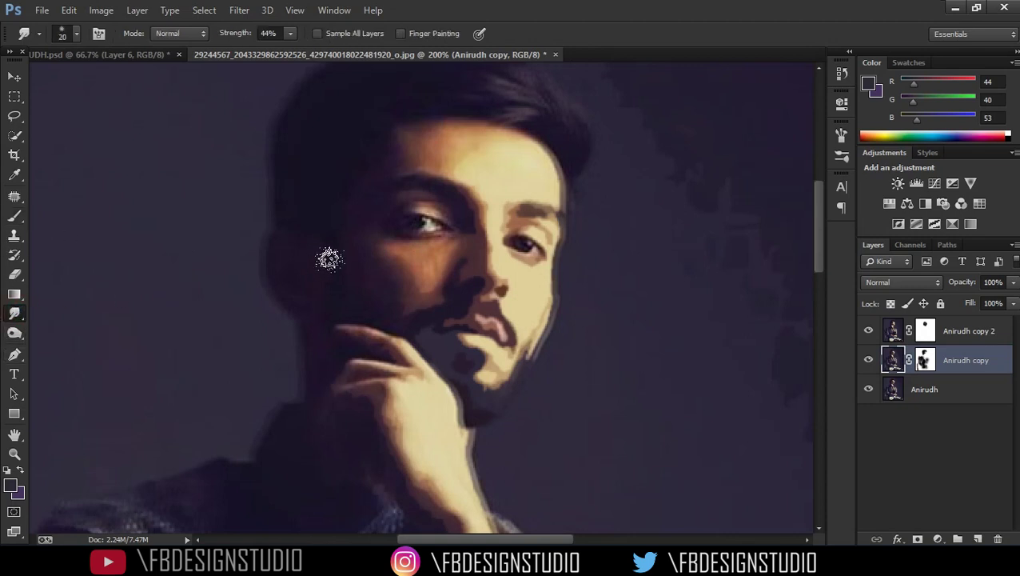
{"action": "scroll", "coordinate": [392, 258], "scroll_direction": "up", "scroll_amount": 2}
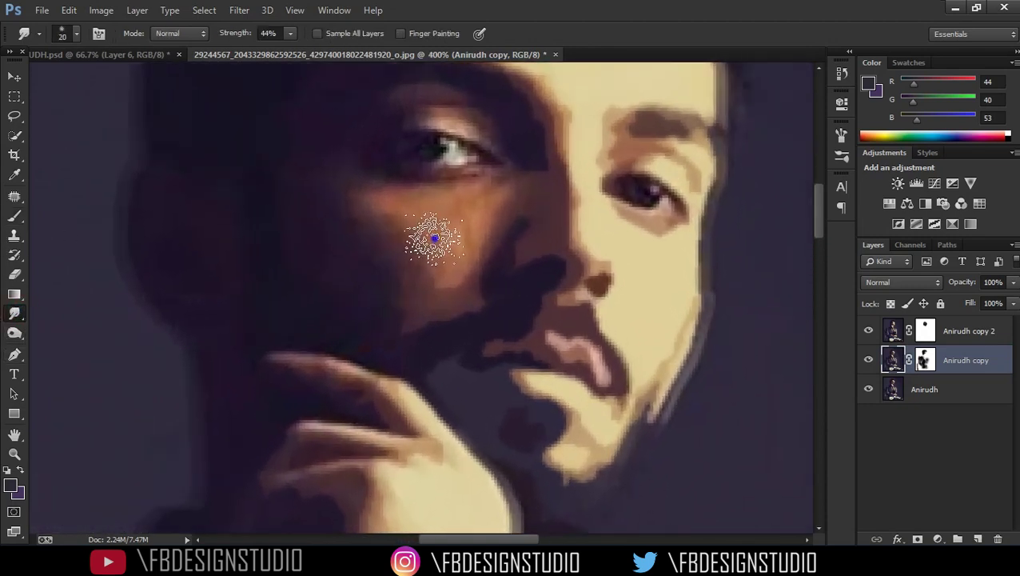
{"action": "right_click", "coordinate": [433, 239]}
{"action": "scroll", "coordinate": [534, 376], "scroll_direction": "down", "scroll_amount": 4}
{"action": "scroll", "coordinate": [536, 394], "scroll_direction": "down", "scroll_amount": 1}
{"action": "double_click", "coordinate": [513, 368]}
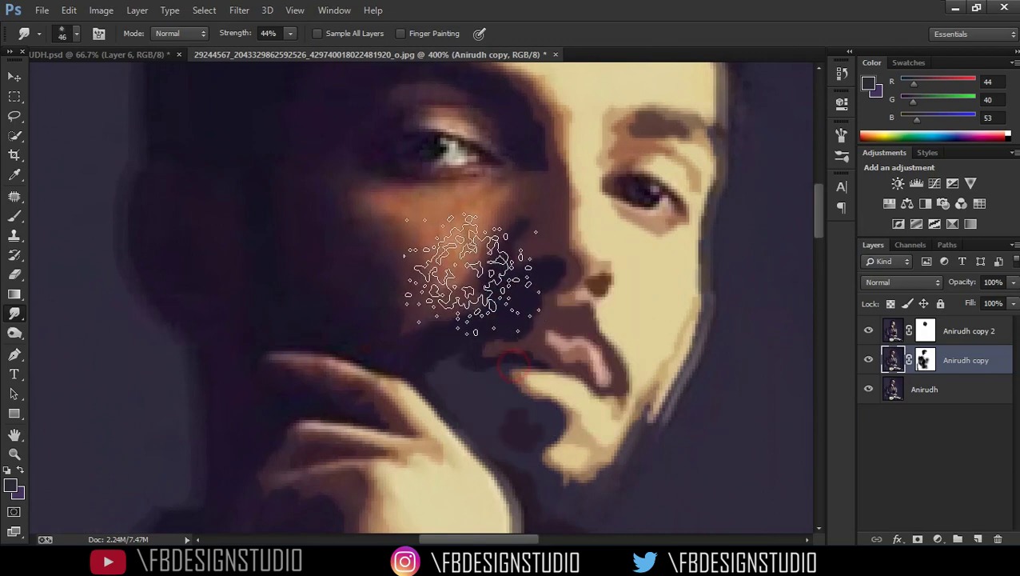
- Reduce the Smudge brush to 10 px and smudge the shaded cheek and the side of the nose at 44% strength
{"action": "key", "text": "bracketleft"}
{"action": "key", "text": "bracketleft"}
{"action": "key", "text": "bracketleft"}
{"action": "key", "text": "bracketleft"}
{"action": "key", "text": "bracketleft"}
{"action": "key", "text": "bracketleft"}
{"action": "key", "text": "bracketleft"}
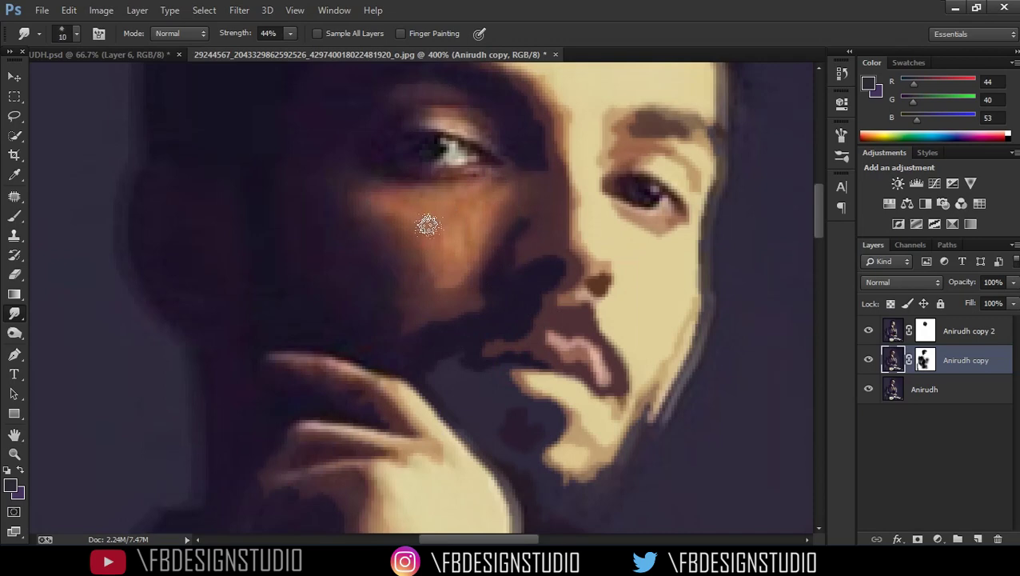
{"action": "mouse_move", "coordinate": [418, 230]}
{"action": "left_mouse_down"}
{"action": "mouse_move", "coordinate": [458, 211]}
{"action": "mouse_move", "coordinate": [477, 225]}
{"action": "mouse_move", "coordinate": [437, 254]}
{"action": "mouse_move", "coordinate": [444, 224]}
{"action": "mouse_move", "coordinate": [445, 266]}
{"action": "left_mouse_up"}
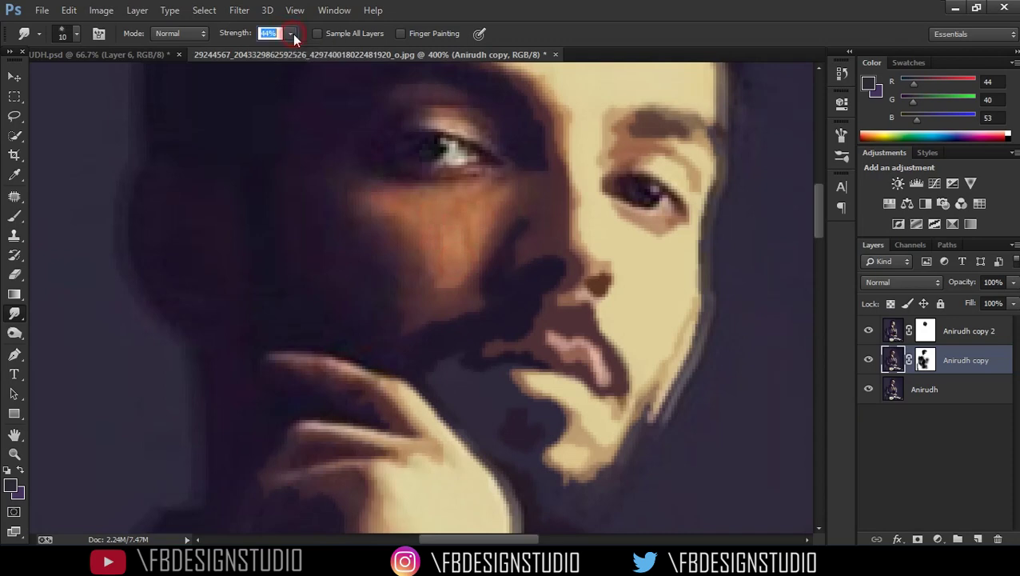
{"action": "mouse_move", "coordinate": [435, 244]}
{"action": "left_mouse_down"}
{"action": "mouse_move", "coordinate": [434, 257]}
{"action": "mouse_move", "coordinate": [406, 246]}
{"action": "mouse_move", "coordinate": [436, 275]}
{"action": "left_mouse_up"}
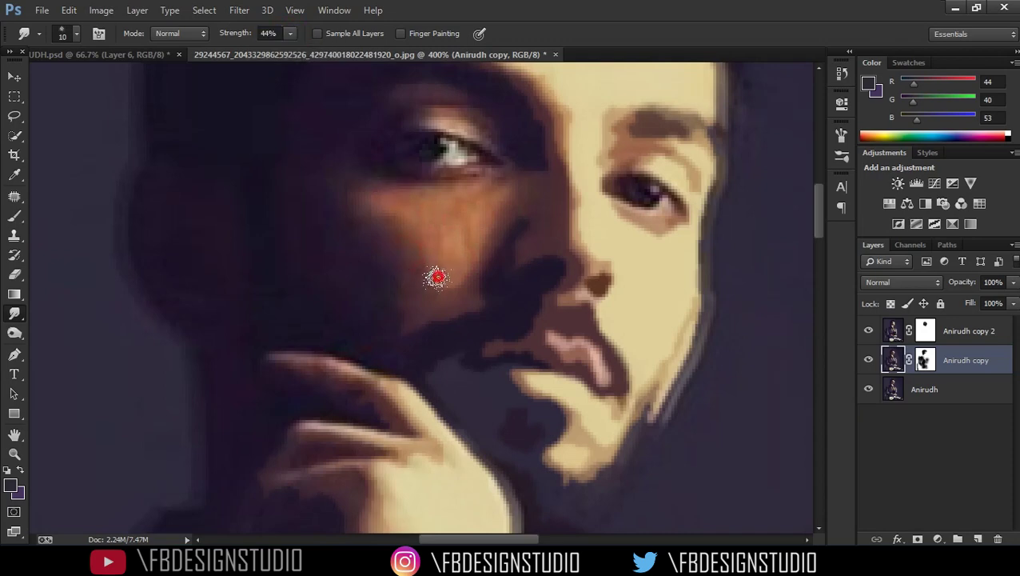
{"action": "left_click_drag", "start_coordinate": [453, 203], "coordinate": [424, 279]}
{"action": "left_click_drag", "start_coordinate": [426, 345], "coordinate": [424, 239]}
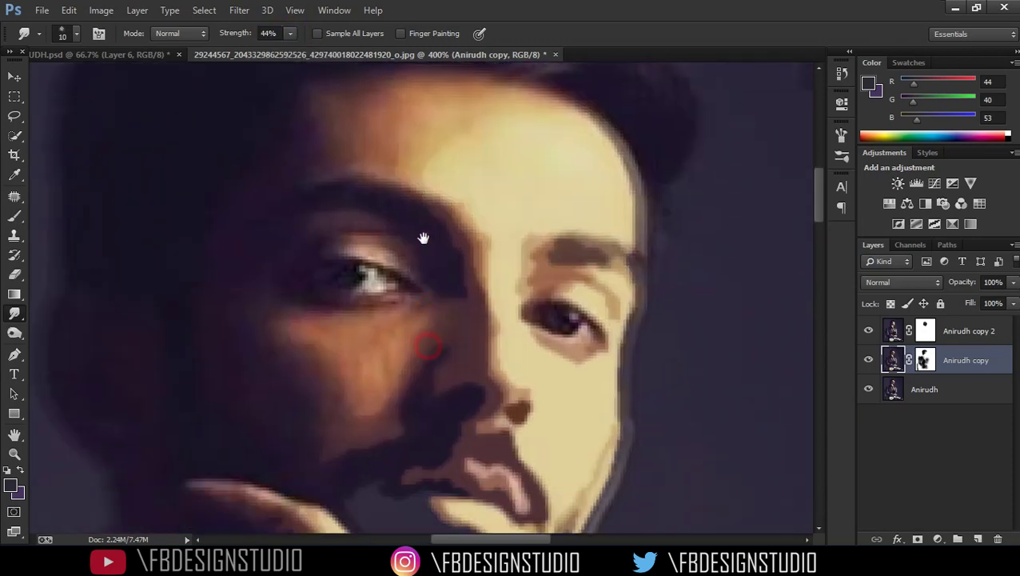
{"action": "left_click_drag", "start_coordinate": [381, 382], "coordinate": [425, 351]}
{"action": "mouse_move", "coordinate": [446, 399]}
{"action": "left_mouse_down"}
{"action": "mouse_move", "coordinate": [521, 408]}
{"action": "mouse_move", "coordinate": [462, 412]}
{"action": "mouse_move", "coordinate": [440, 400]}
{"action": "left_mouse_up"}
{"action": "left_click_drag", "start_coordinate": [329, 279], "coordinate": [401, 319]}
{"action": "mouse_move", "coordinate": [339, 316]}
{"action": "left_mouse_down"}
{"action": "mouse_move", "coordinate": [390, 341]}
{"action": "mouse_move", "coordinate": [389, 403]}
{"action": "mouse_move", "coordinate": [410, 437]}
{"action": "left_mouse_up"}
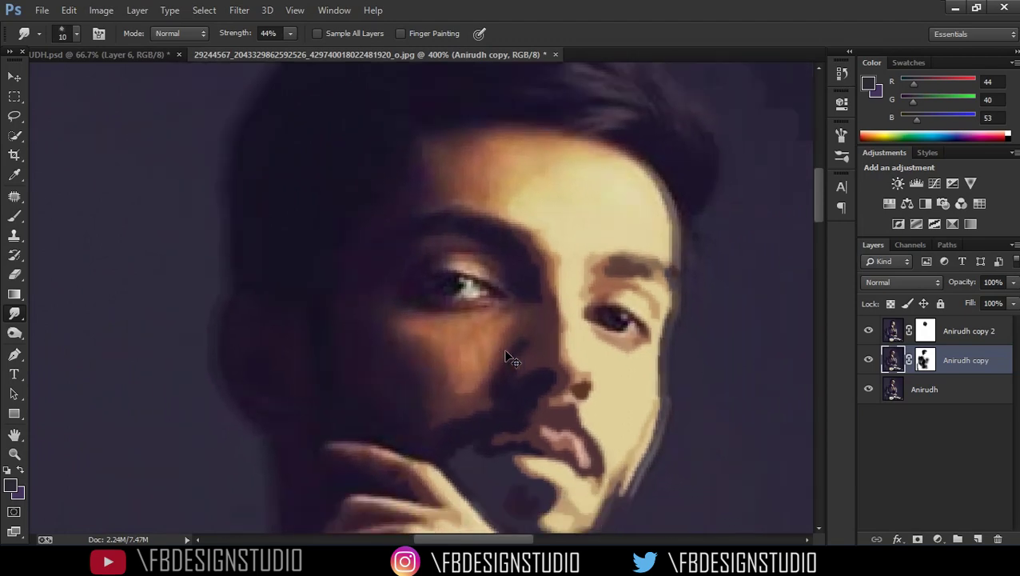
{"action": "key", "text": "ctrl+0"}
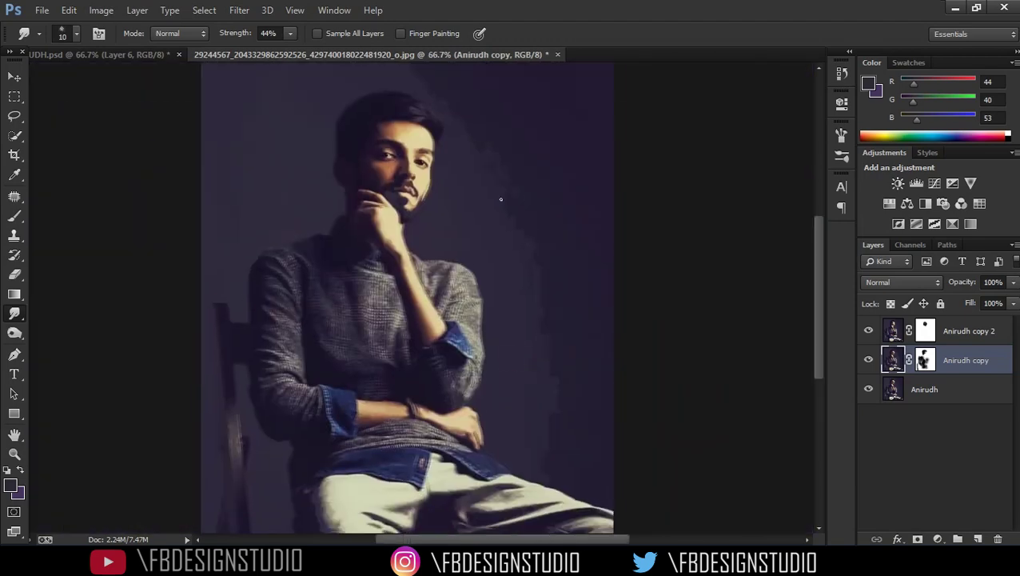
- Try to even out the jagged background edge beside the head by painting white on the Anirudh copy 2 mask with a 90 px brush
{"action": "key", "text": "bracketright"}
{"action": "key", "text": "bracketright"}
{"action": "key", "text": "bracketright"}
{"action": "key", "text": "bracketright"}
{"action": "key", "text": "bracketright"}
{"action": "key", "text": "bracketright"}
{"action": "key", "text": "bracketright"}
{"action": "key", "text": "bracketright"}
{"action": "key", "text": "bracketright"}
{"action": "key", "text": "bracketright"}
{"action": "left_click", "coordinate": [926, 332]}
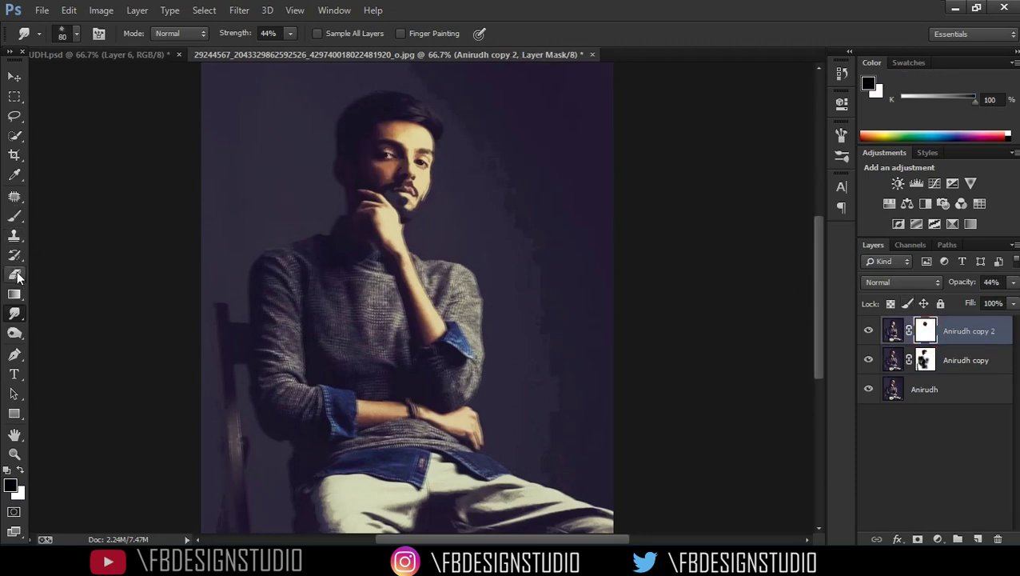
{"action": "left_click", "coordinate": [15, 215]}
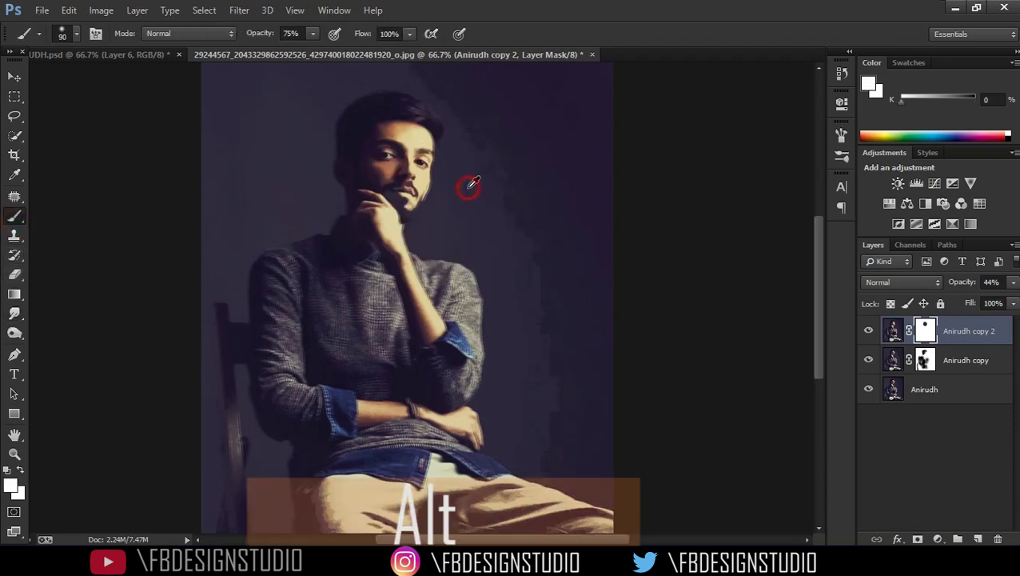
{"action": "key", "text": "x"}
{"action": "left_click_drag", "start_coordinate": [470, 121], "coordinate": [491, 203]}
{"action": "left_click_drag", "start_coordinate": [439, 143], "coordinate": [529, 292]}
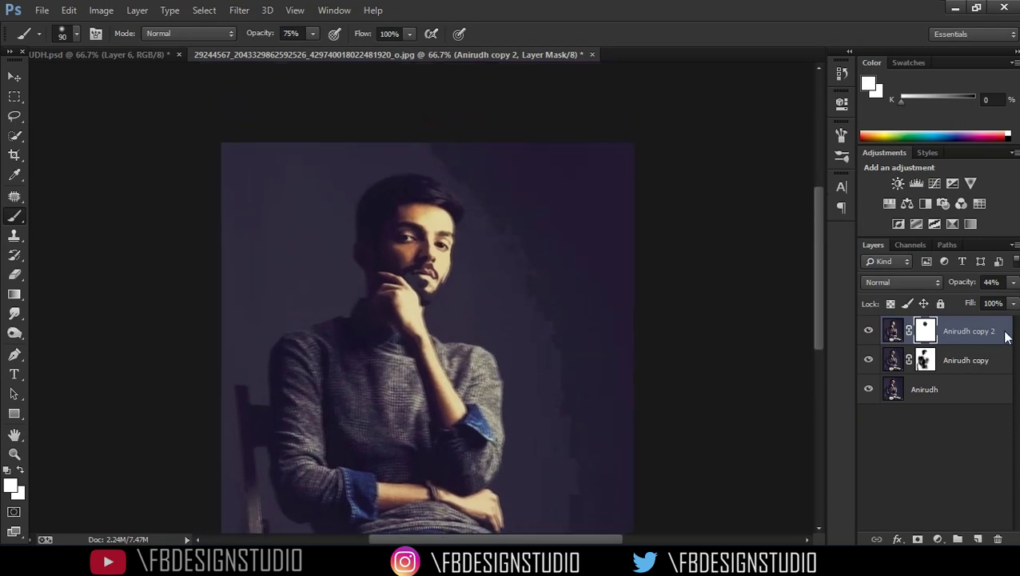
- Try to smooth the same background edge by painting on the Anirudh copy layer's mask
{"action": "left_click", "coordinate": [923, 360]}
{"action": "mouse_move", "coordinate": [436, 154]}
{"action": "left_mouse_down"}
{"action": "mouse_move", "coordinate": [465, 169]}
{"action": "mouse_move", "coordinate": [509, 243]}
{"action": "left_mouse_up"}
{"action": "left_click", "coordinate": [497, 209]}
{"action": "left_click", "coordinate": [528, 230]}
- Paint sampled dark background tones over the jagged edge beside the head on the Anirudh copy image, using the 90 px brush
{"action": "left_click", "coordinate": [895, 360]}
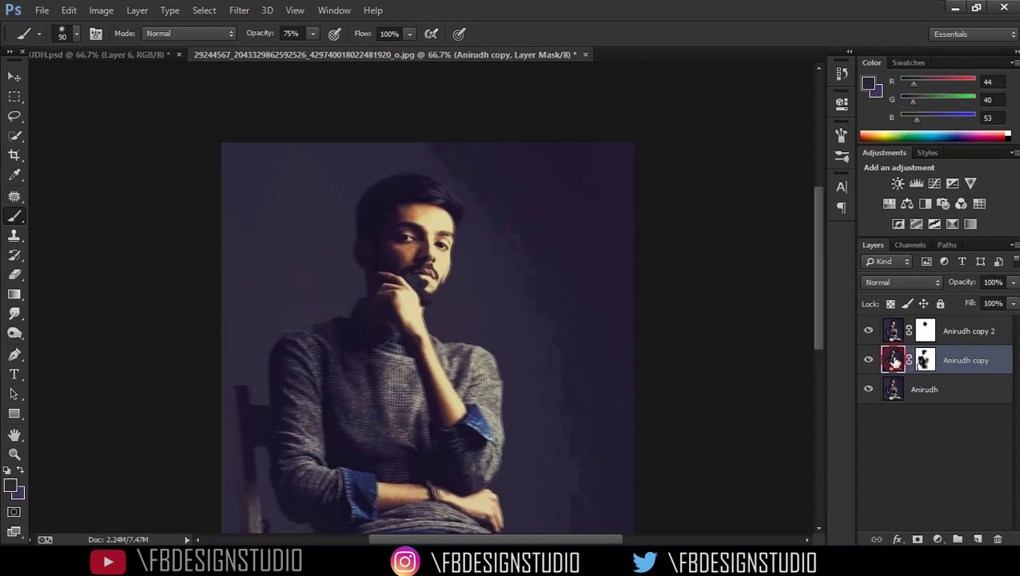
{"action": "left_click", "coordinate": [434, 164]}
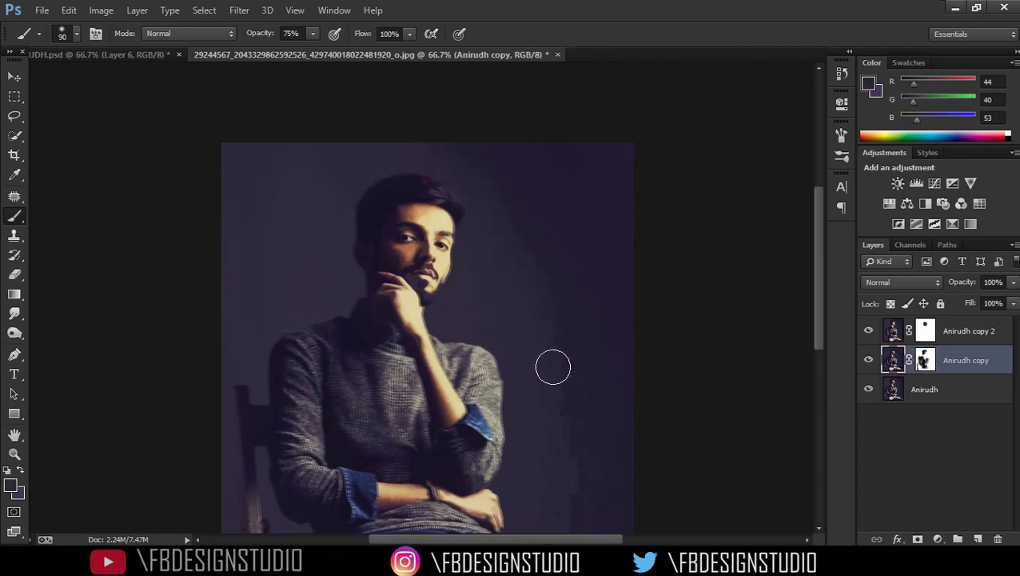
{"action": "left_click", "coordinate": [553, 208]}
{"action": "left_click", "coordinate": [464, 137]}
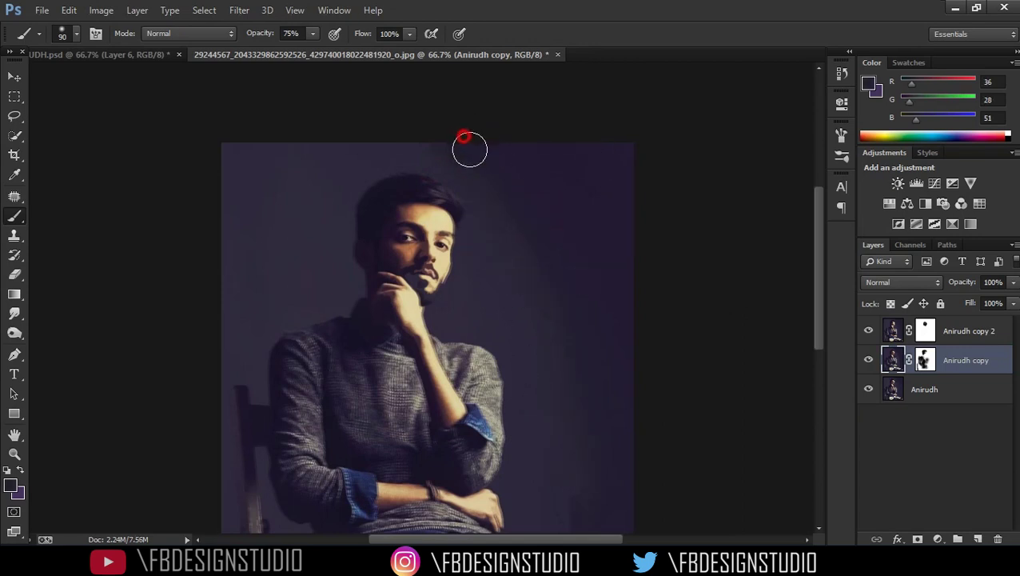
{"action": "left_click", "coordinate": [584, 372]}
- Blend the remaining background banding beside the sleeve and above the head on the Anirudh copy image with the 90 px brush
{"action": "left_click_drag", "start_coordinate": [583, 341], "coordinate": [572, 189]}
{"action": "left_click", "coordinate": [567, 271]}
{"action": "left_click", "coordinate": [554, 320]}
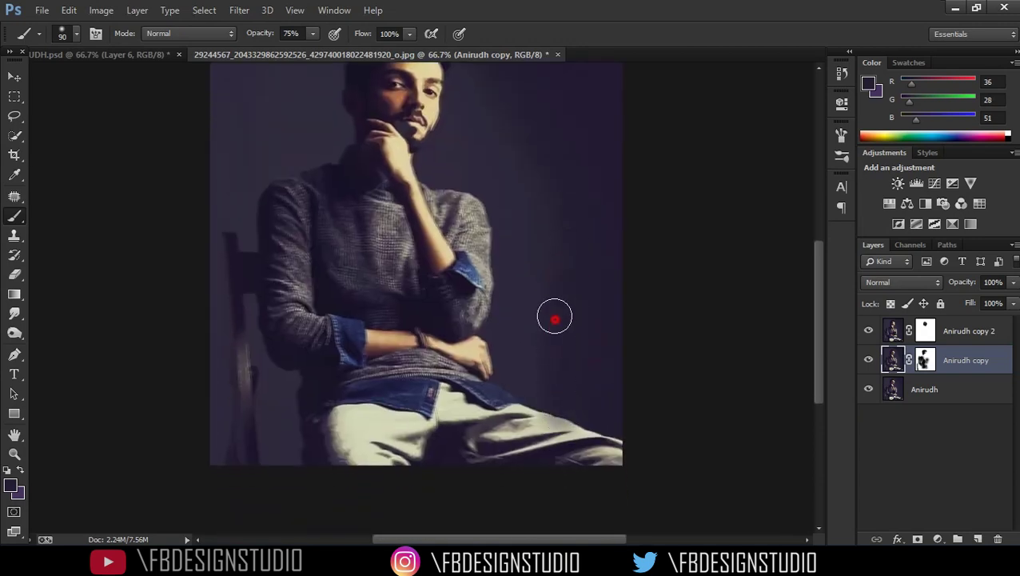
{"action": "left_click_drag", "start_coordinate": [531, 147], "coordinate": [551, 255]}
{"action": "left_click", "coordinate": [551, 298]}
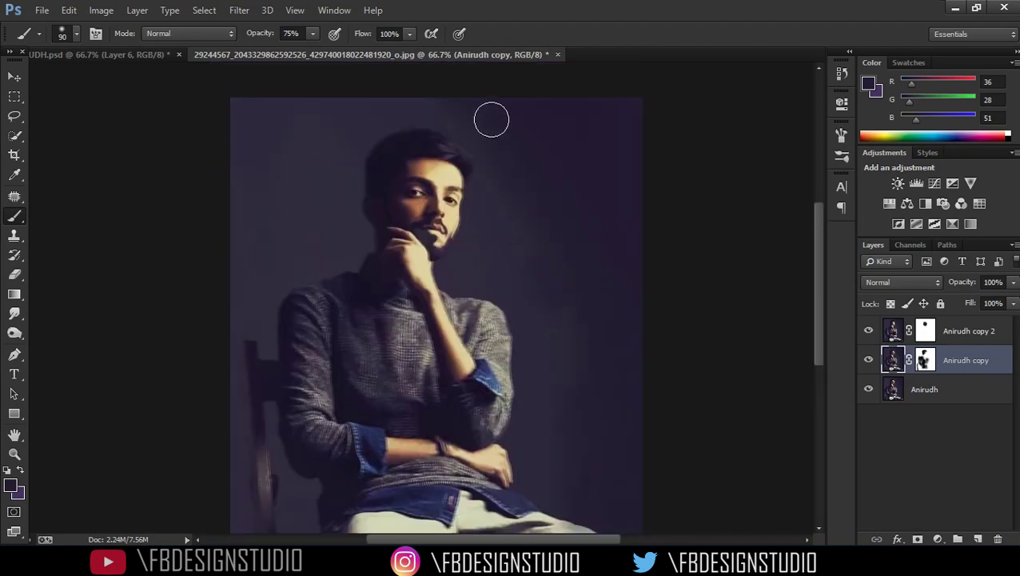
{"action": "left_click_drag", "start_coordinate": [491, 119], "coordinate": [498, 136]}
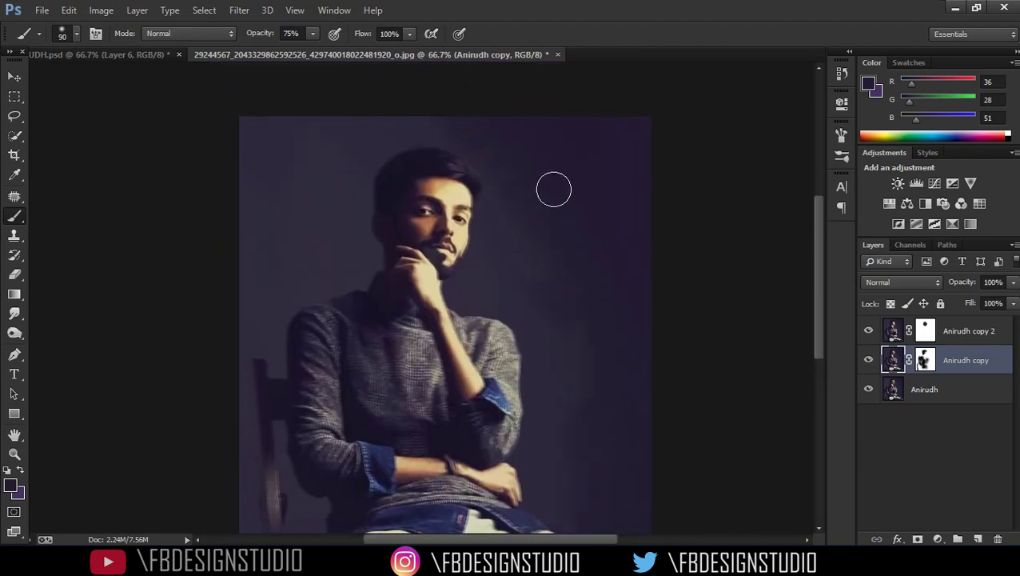
{"action": "mouse_move", "coordinate": [537, 276]}
{"action": "left_mouse_down"}
{"action": "mouse_move", "coordinate": [542, 166]}
{"action": "mouse_move", "coordinate": [548, 314]}
{"action": "left_mouse_up"}
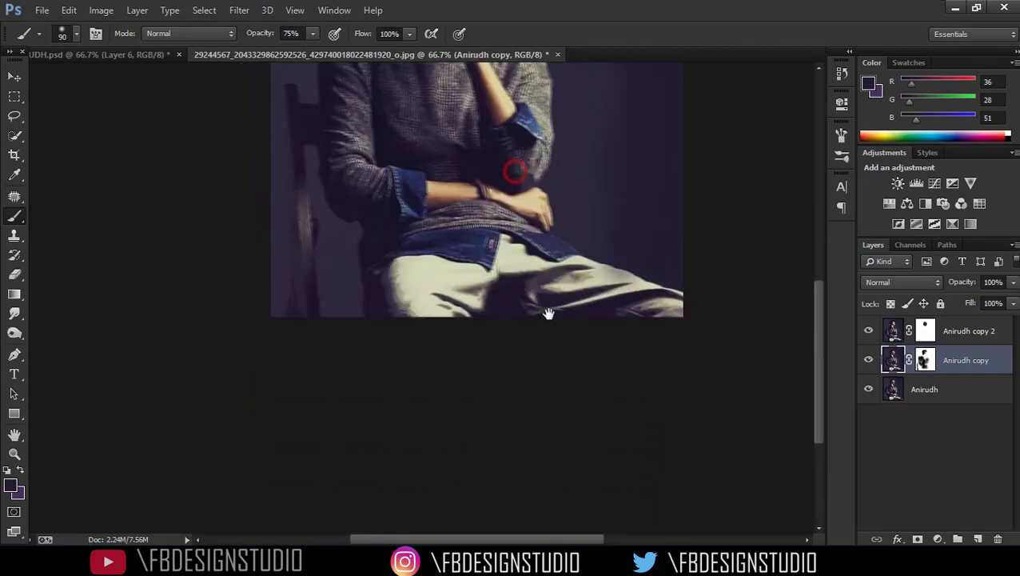
{"action": "left_click_drag", "start_coordinate": [607, 163], "coordinate": [531, 267]}
{"action": "left_click_drag", "start_coordinate": [503, 216], "coordinate": [546, 264]}
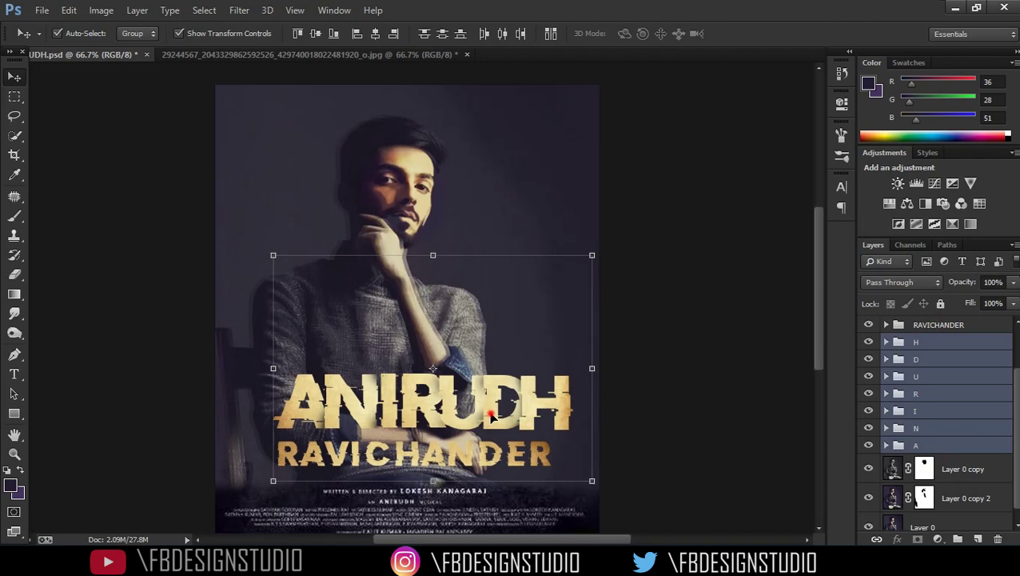
- Copy the seven gold ANIRUDH letter groups from the poster document into the portrait document and place them across the lap
{"action": "left_click_drag", "start_coordinate": [467, 360], "coordinate": [527, 440]}
{"action": "left_click", "coordinate": [747, 382]}
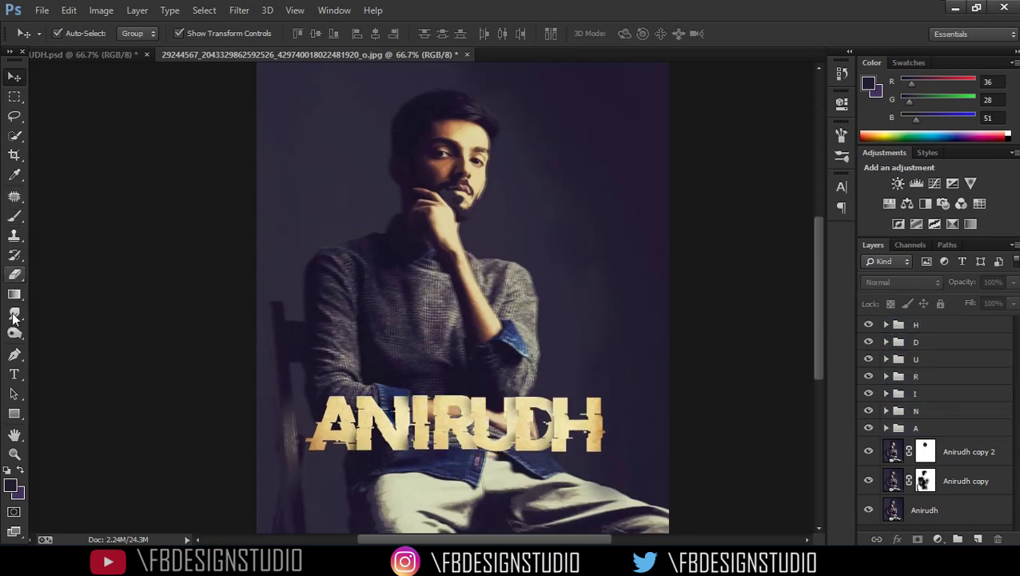
- Add a text layer with the letter R in Doctor Glitch at 121.33 pt above the ANIRUDH lettering and select the letter
{"action": "left_click", "coordinate": [14, 373]}
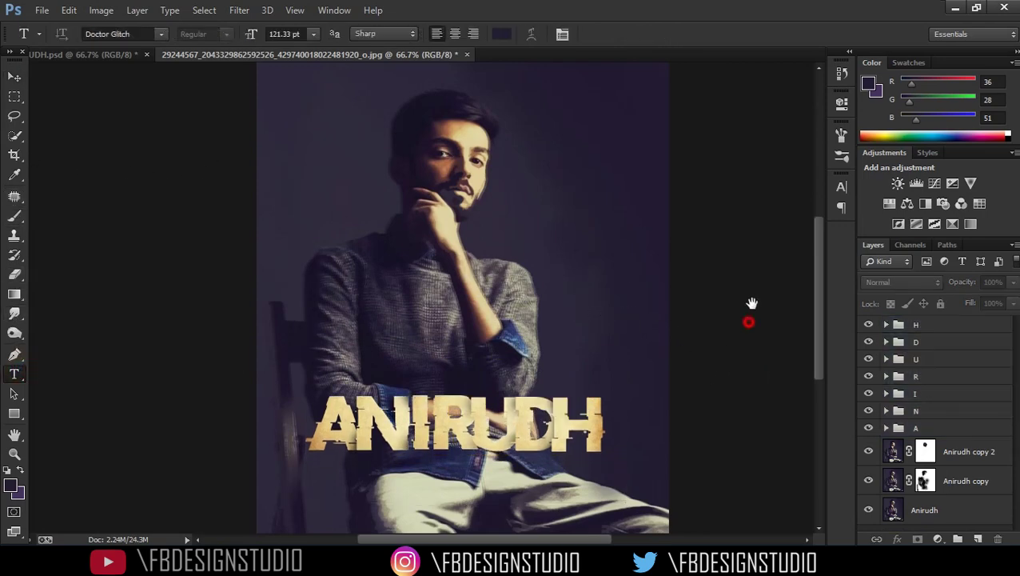
{"action": "left_click_drag", "start_coordinate": [751, 313], "coordinate": [753, 255]}
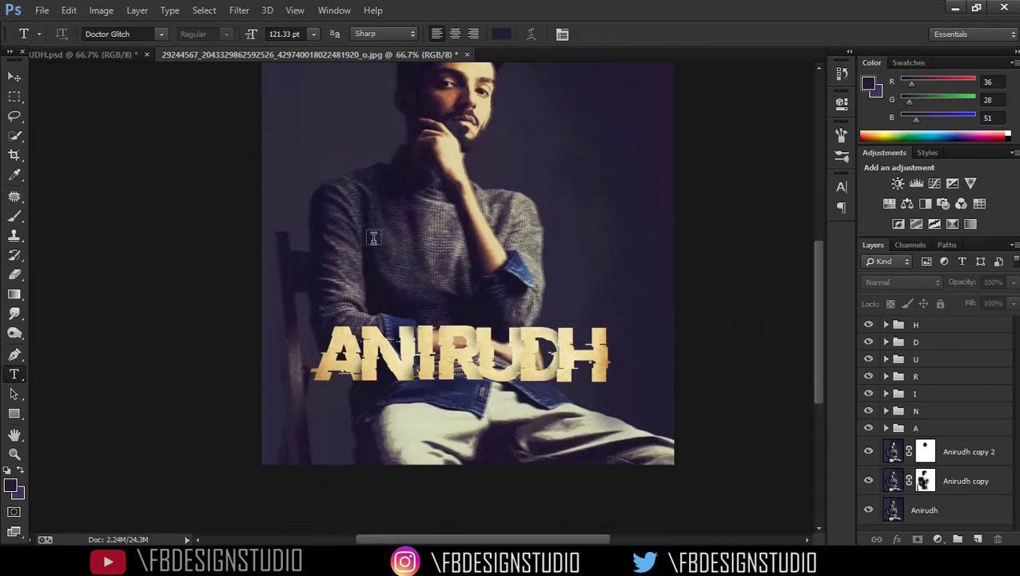
{"action": "left_click", "coordinate": [336, 264]}
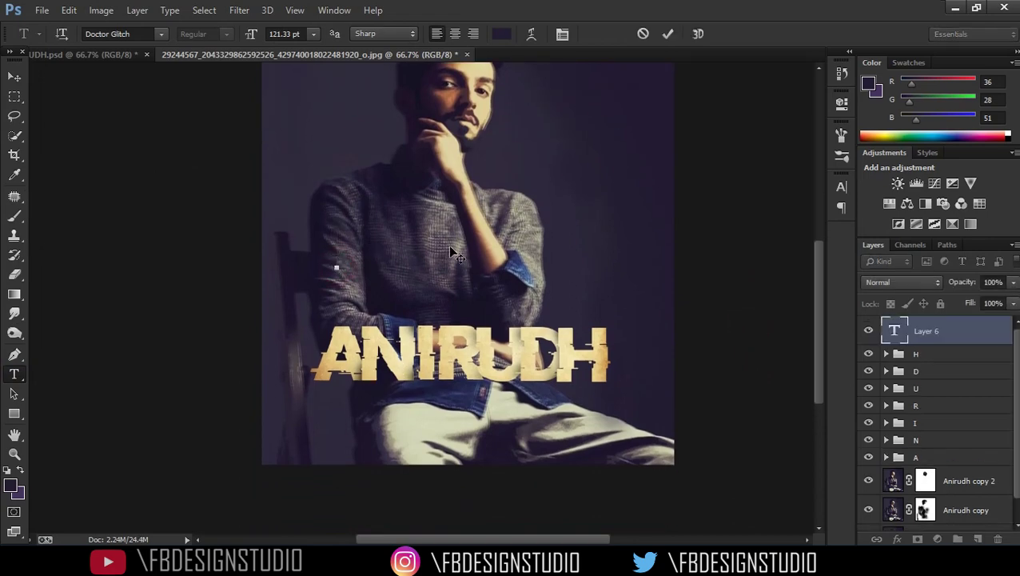
{"action": "type", "text": "R"}
{"action": "key", "text": "ctrl+a"}
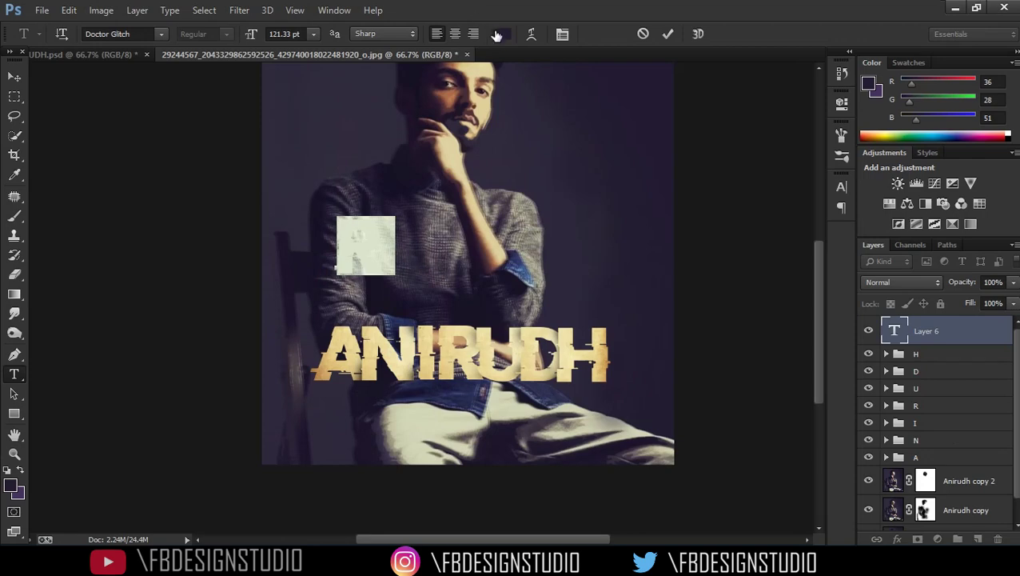
- Set the colour of the letter R to white
{"action": "left_click", "coordinate": [496, 35]}
{"action": "left_click", "coordinate": [576, 172]}
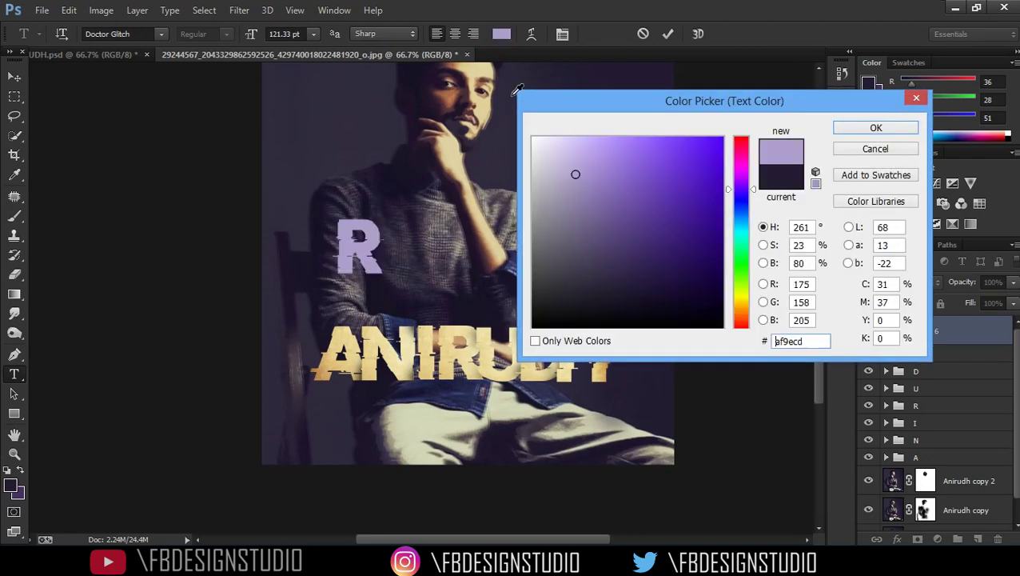
{"action": "left_click", "coordinate": [532, 139]}
{"action": "left_click", "coordinate": [904, 128]}
{"action": "left_click", "coordinate": [384, 252]}
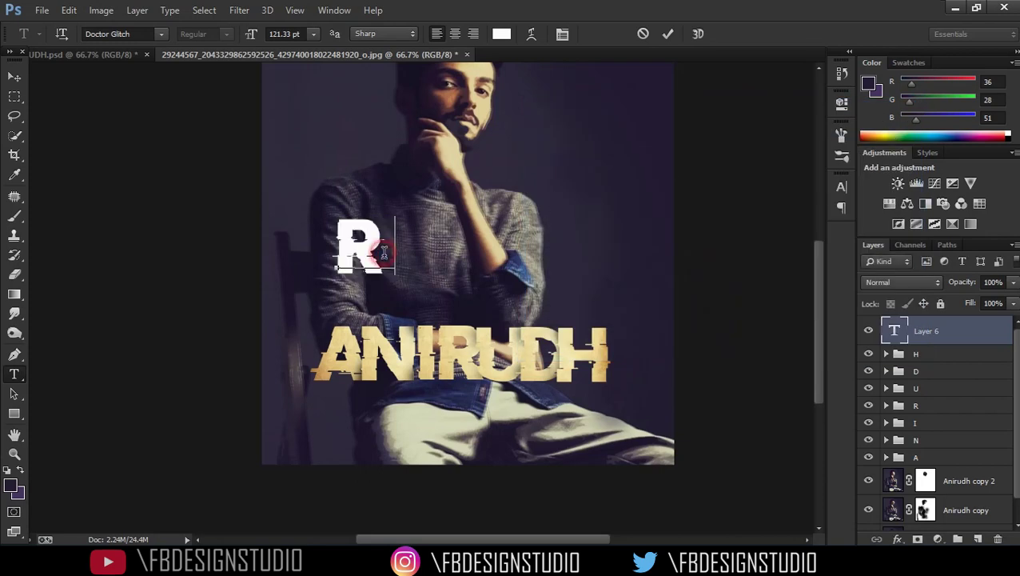
- Complete the text as RAVICHANDER, set it to 72 pt, and move it just above the ANIRUDH lettering
{"action": "type", "text": "AVICHAN"}
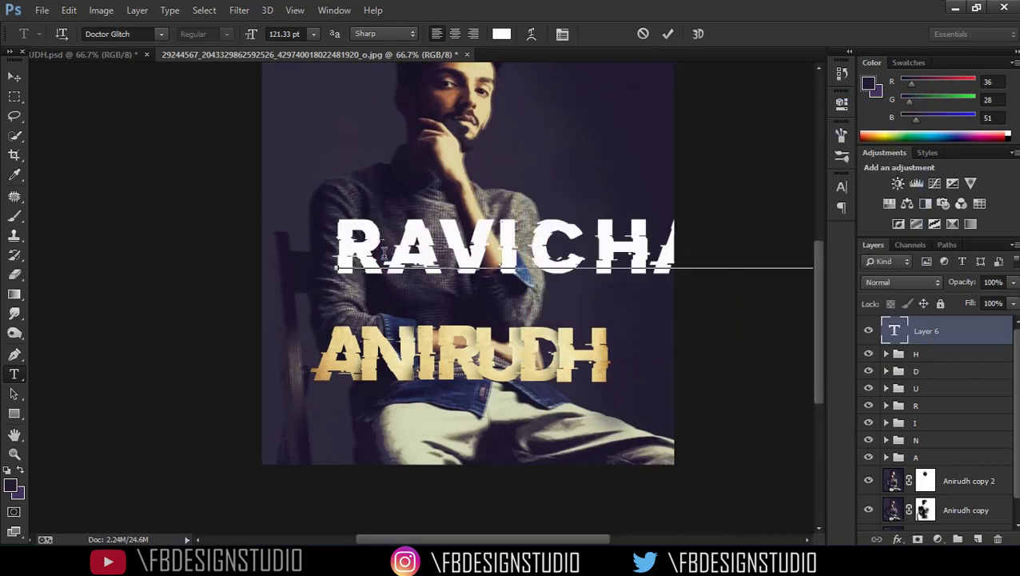
{"action": "key", "text": "ctrl+a"}
{"action": "left_click", "coordinate": [313, 34]}
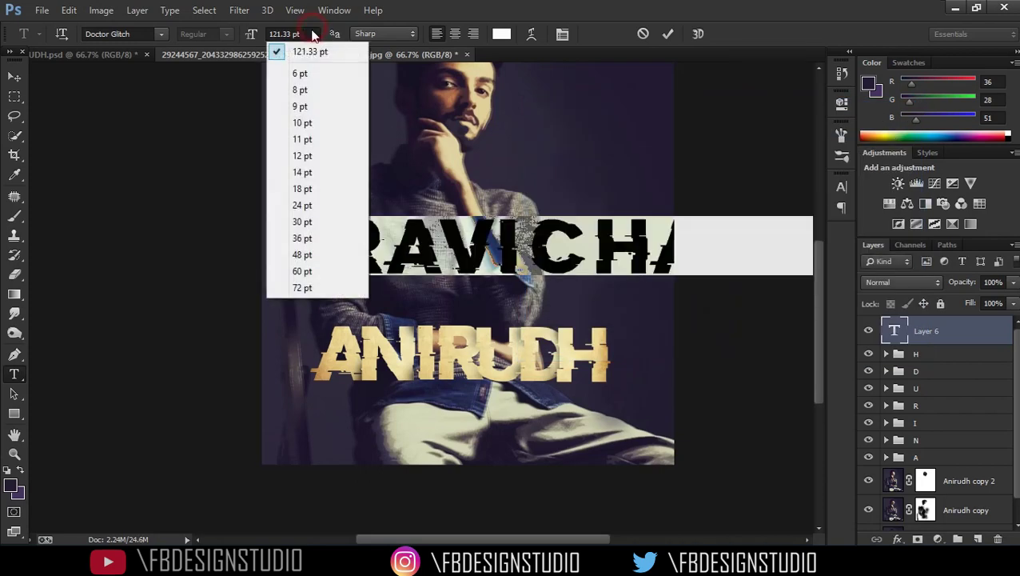
{"action": "left_click", "coordinate": [296, 288]}
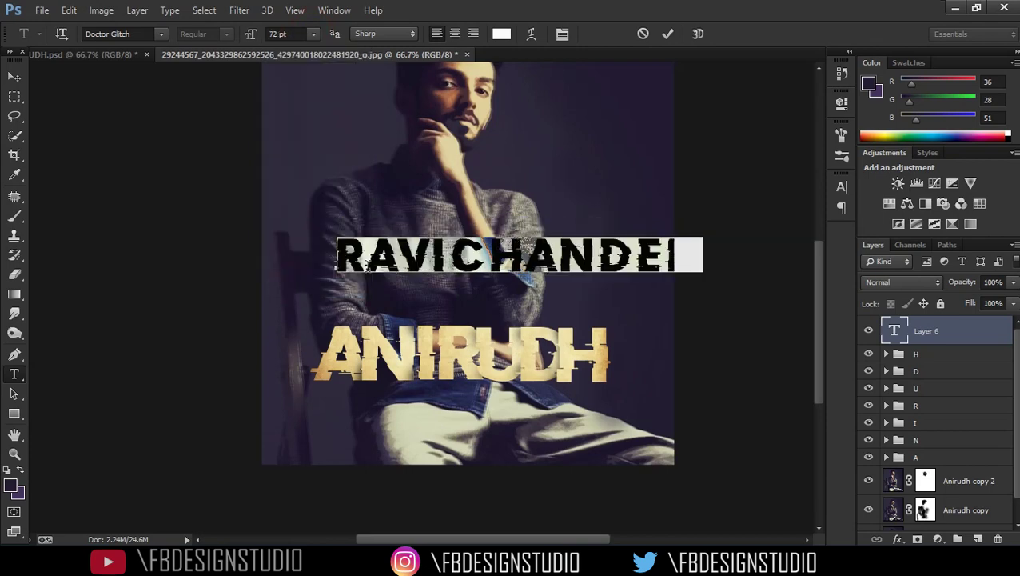
{"action": "left_click", "coordinate": [15, 76]}
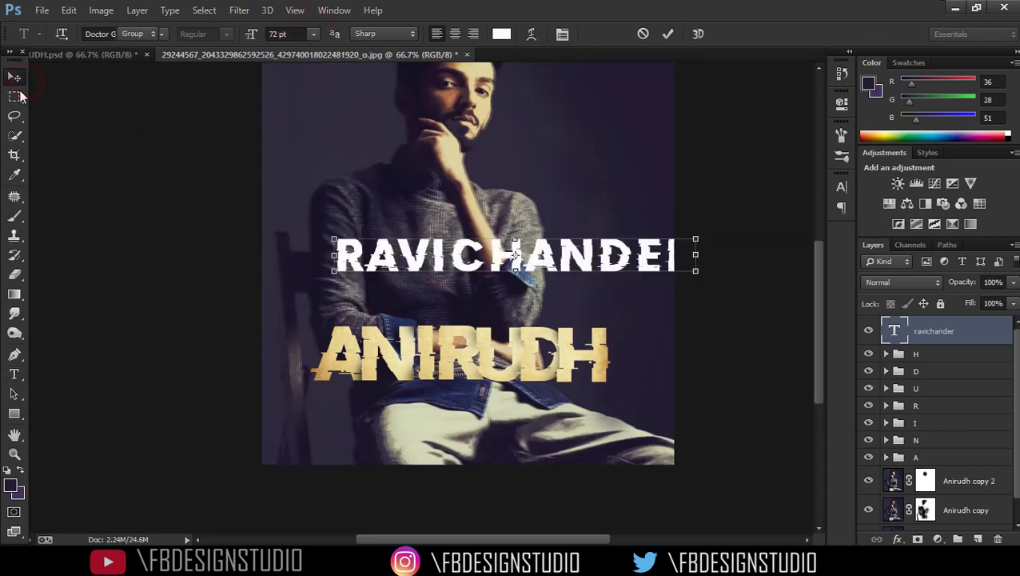
{"action": "left_click_drag", "start_coordinate": [619, 261], "coordinate": [588, 280]}
{"action": "left_click", "coordinate": [754, 418]}
- Duplicate the Love Blank Meme Template texture from group A to the top of the layer stack and place it over the left half of the lettering
{"action": "left_click", "coordinate": [886, 457]}
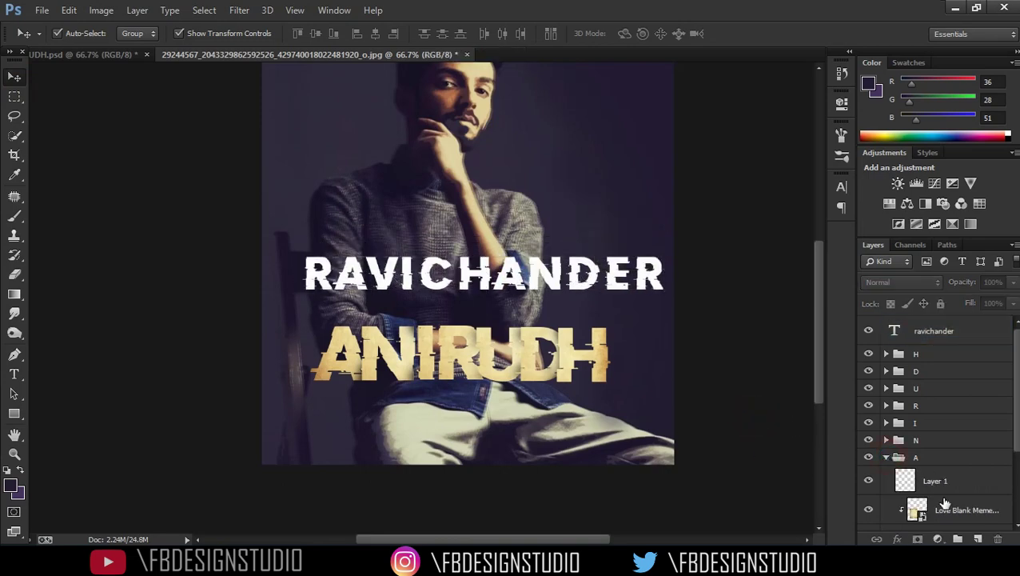
{"action": "left_click", "coordinate": [946, 510]}
{"action": "key", "text": "ctrl+j"}
{"action": "left_click_drag", "start_coordinate": [946, 510], "coordinate": [943, 322]}
{"action": "left_click_drag", "start_coordinate": [487, 430], "coordinate": [457, 445]}
{"action": "left_click_drag", "start_coordinate": [354, 449], "coordinate": [266, 406]}
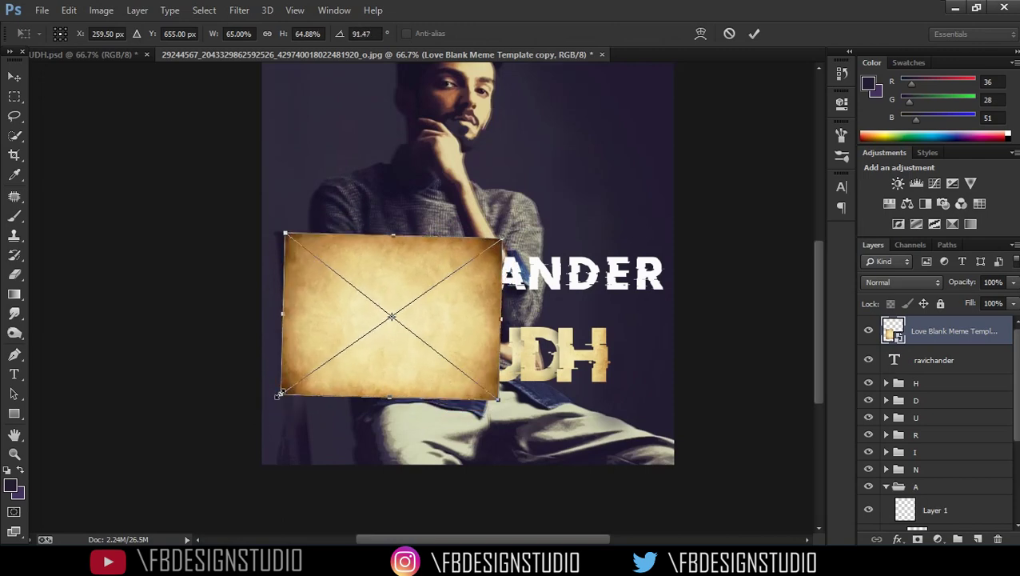
{"action": "key", "text": "Return"}
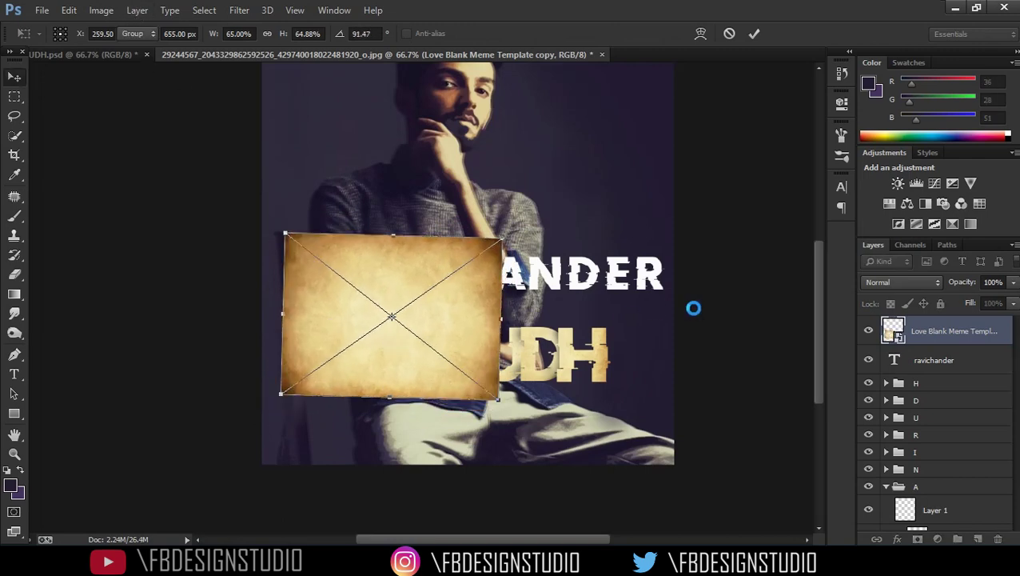
{"action": "left_click", "coordinate": [734, 307]}
- Stretch the paper texture copy across the whole RAVICHANDER text and rotate it to 89.4°
{"action": "left_click", "coordinate": [474, 306]}
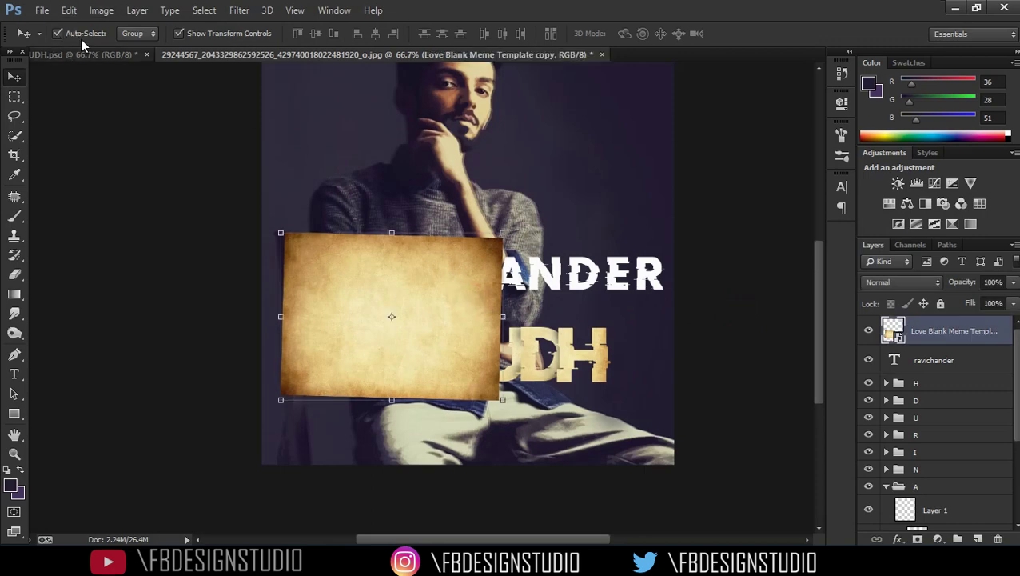
{"action": "left_click_drag", "start_coordinate": [459, 320], "coordinate": [672, 248]}
{"action": "left_click_drag", "start_coordinate": [680, 346], "coordinate": [681, 342]}
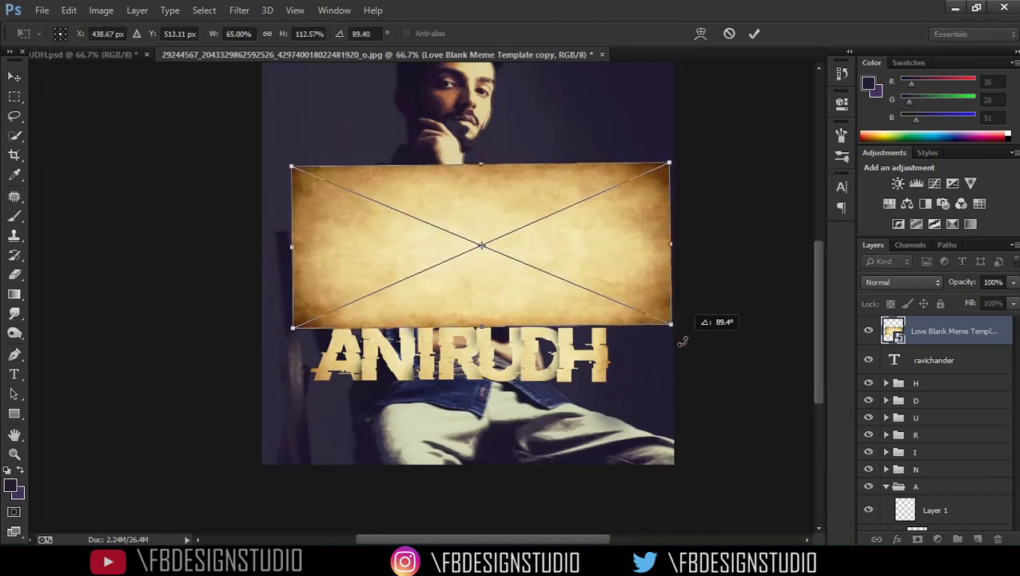
{"action": "key", "text": "Return"}
{"action": "left_click", "coordinate": [767, 339]}
{"action": "left_click", "coordinate": [634, 280]}
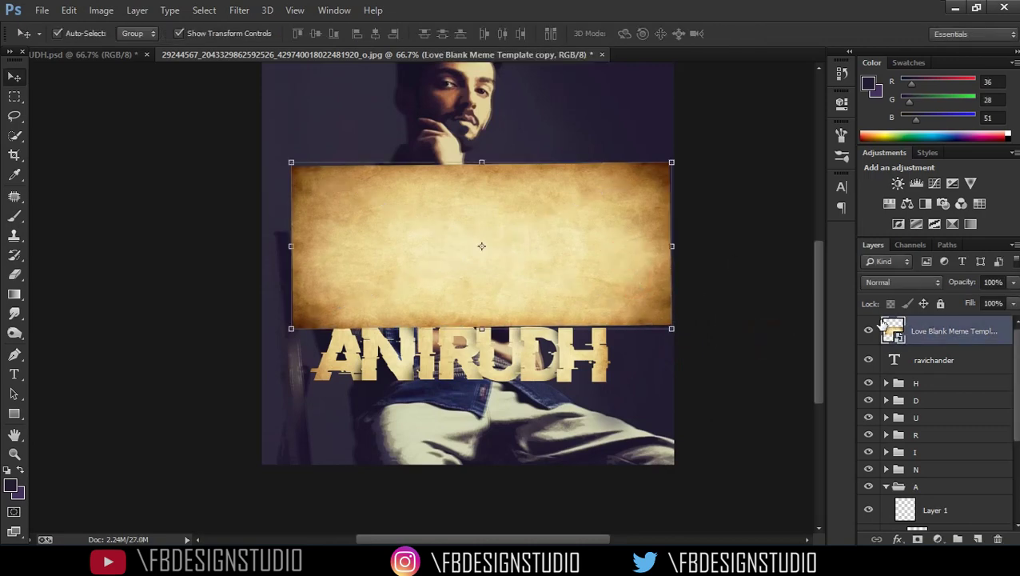
- Rasterize the paper texture copy and slightly lower its saturation with Hue/Saturation
{"action": "left_click", "coordinate": [14, 274]}
{"action": "left_click", "coordinate": [450, 240]}
{"action": "left_click", "coordinate": [482, 227]}
{"action": "left_click", "coordinate": [14, 77]}
{"action": "key", "text": "ctrl+u"}
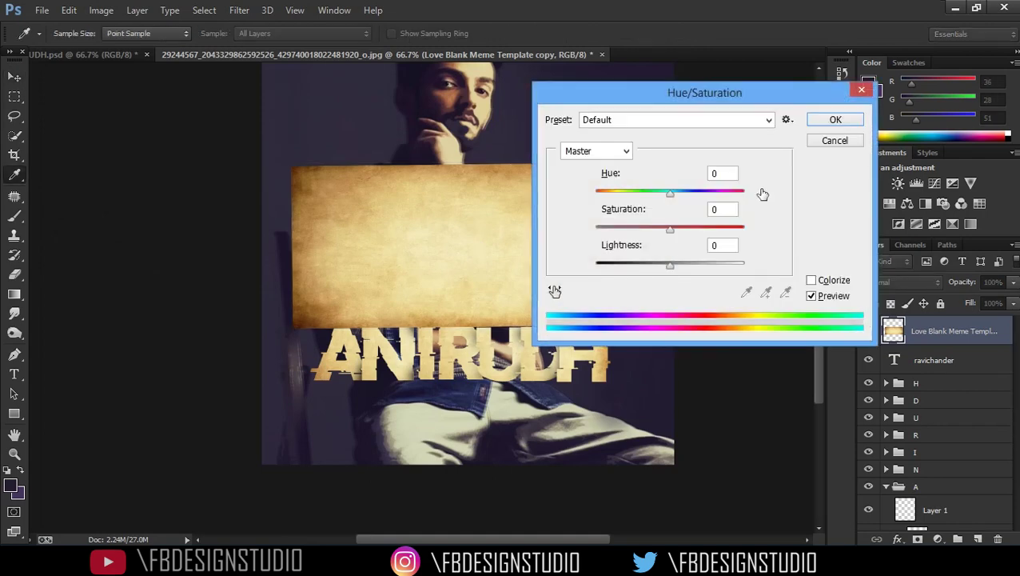
{"action": "left_click_drag", "start_coordinate": [733, 106], "coordinate": [904, 190]}
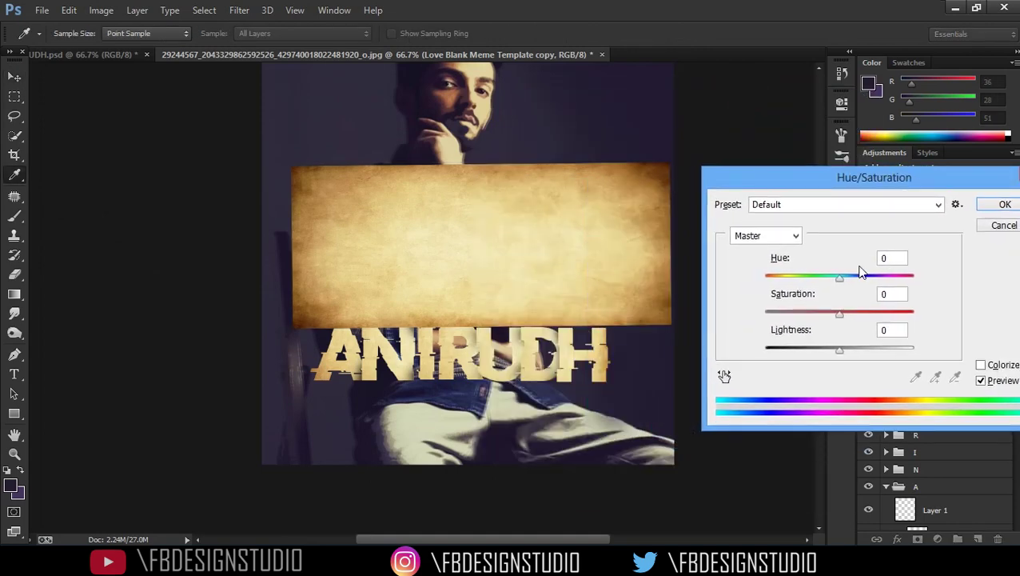
{"action": "mouse_move", "coordinate": [838, 314]}
{"action": "left_mouse_down"}
{"action": "mouse_move", "coordinate": [790, 317]}
{"action": "mouse_move", "coordinate": [827, 313]}
{"action": "left_mouse_up"}
{"action": "left_click_drag", "start_coordinate": [897, 180], "coordinate": [796, 171]}
{"action": "left_click", "coordinate": [898, 218]}
- Clip the paper texture to the RAVICHANDER text and link the texture and text layers
{"action": "left_click", "coordinate": [931, 345], "text": "alt"}
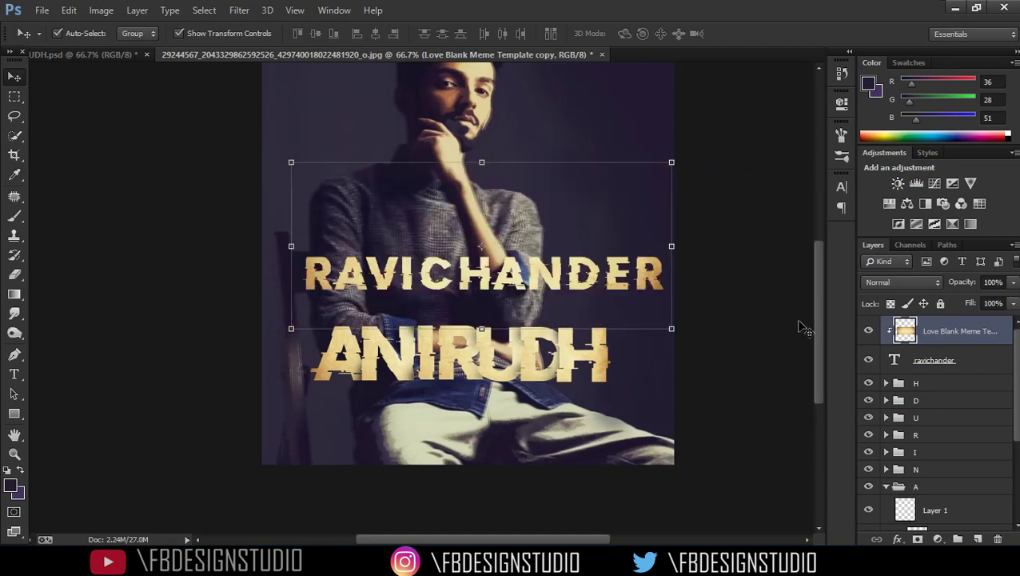
{"action": "left_click", "coordinate": [729, 300]}
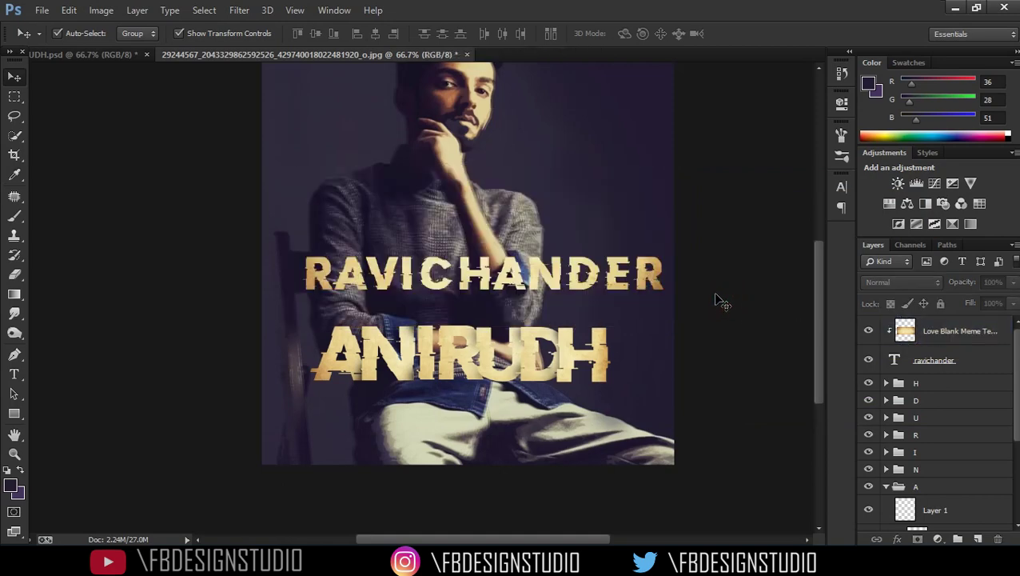
{"action": "left_click", "coordinate": [634, 290]}
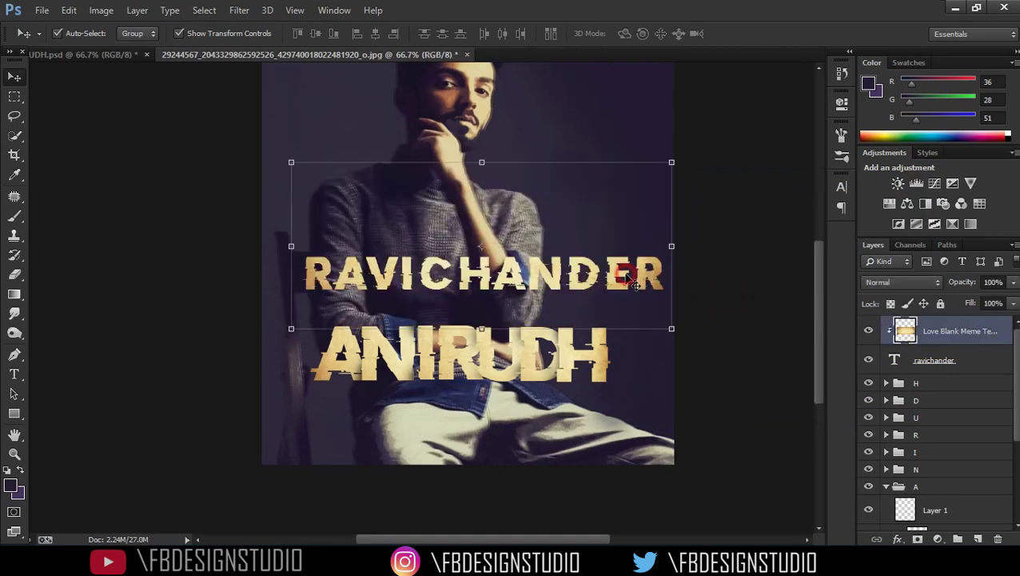
{"action": "left_click", "coordinate": [979, 361]}
{"action": "right_click", "coordinate": [979, 359]}
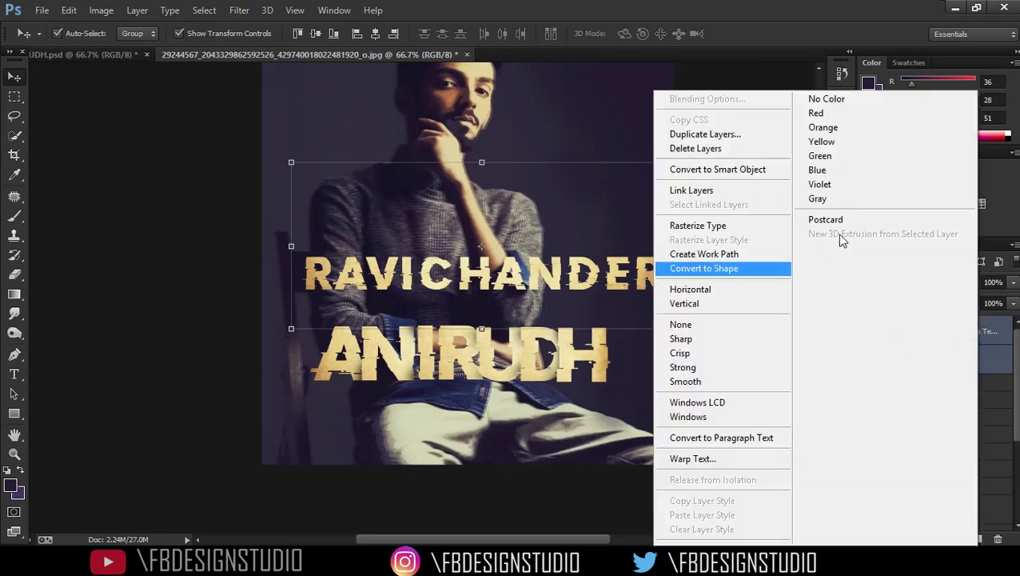
{"action": "left_click", "coordinate": [723, 187]}
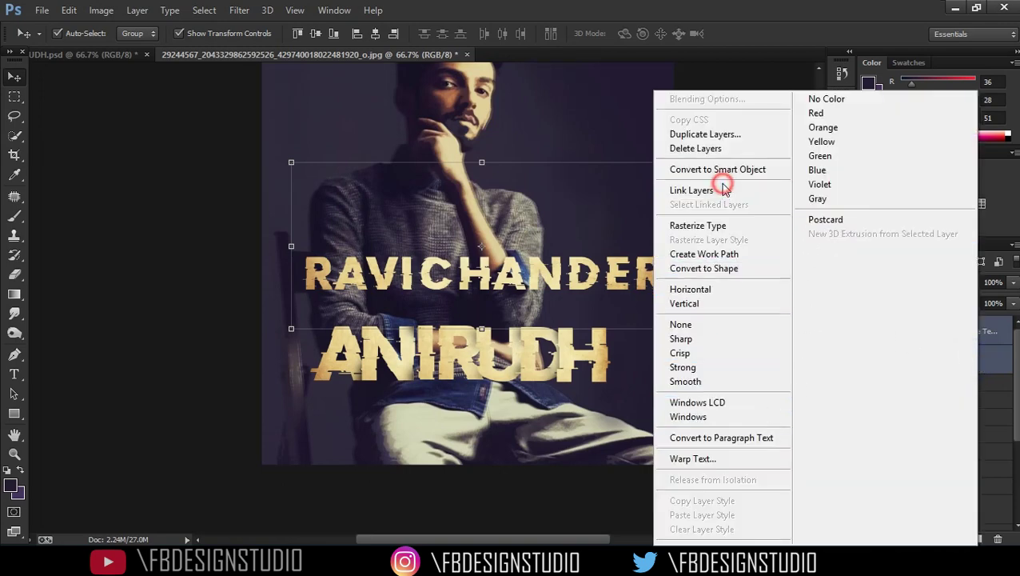
{"action": "left_click", "coordinate": [738, 232]}
- Move the gold RAVICHANDER text directly below ANIRUDH and scale it down to about the same width
{"action": "left_click_drag", "start_coordinate": [622, 268], "coordinate": [598, 394]}
{"action": "left_click", "coordinate": [734, 329]}
{"action": "left_click", "coordinate": [638, 391]}
{"action": "left_click_drag", "start_coordinate": [651, 287], "coordinate": [610, 310]}
{"action": "left_click_drag", "start_coordinate": [575, 406], "coordinate": [574, 408]}
{"action": "key", "text": "Return"}
{"action": "left_click", "coordinate": [747, 329]}
- Select all the ANIRUDH letter groups with the RAVICHANDER layers and move both lines up a little, clear of the lap
{"action": "left_click", "coordinate": [589, 344]}
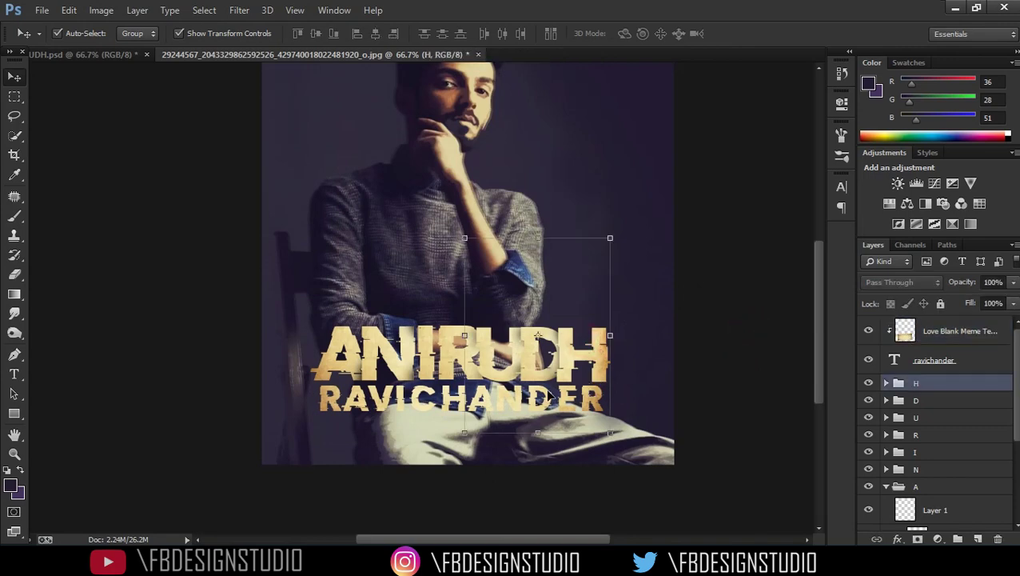
{"action": "left_click", "coordinate": [397, 397], "text": "shift"}
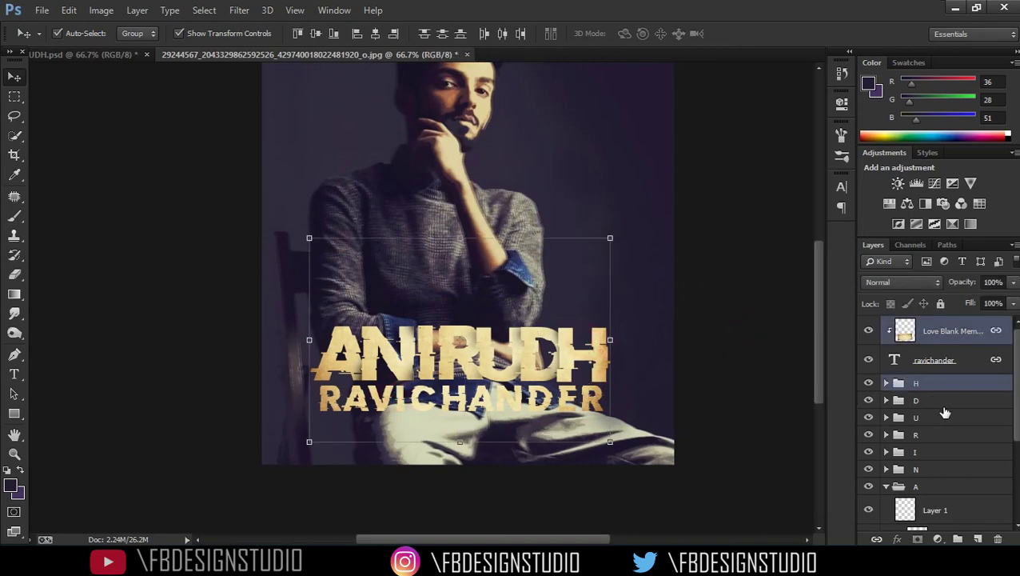
{"action": "scroll", "coordinate": [944, 412], "scroll_direction": "down", "scroll_amount": 1}
{"action": "left_click", "coordinate": [936, 455]}
{"action": "scroll", "coordinate": [935, 447], "scroll_direction": "up", "scroll_amount": 1}
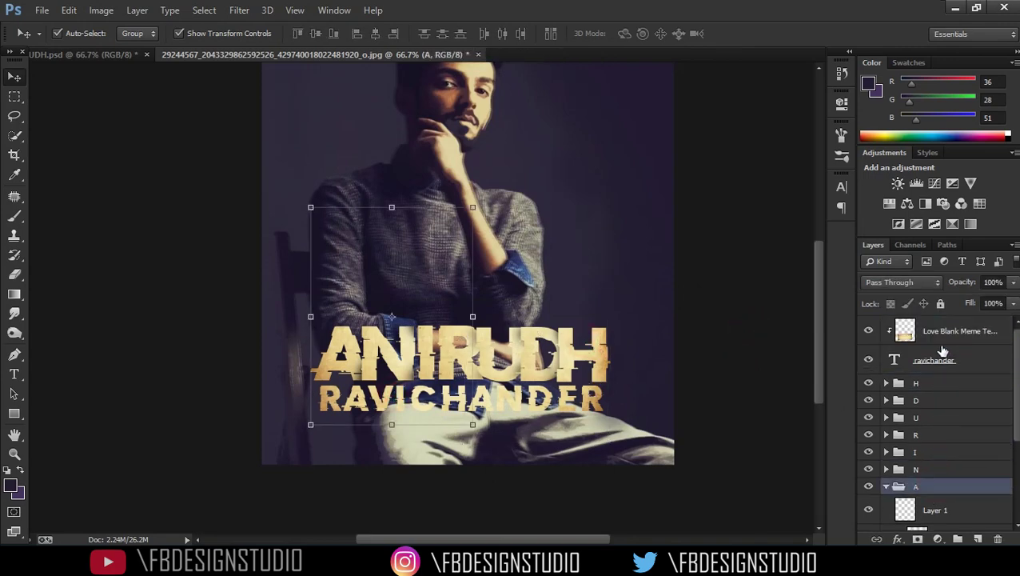
{"action": "left_click", "coordinate": [946, 338], "text": "shift"}
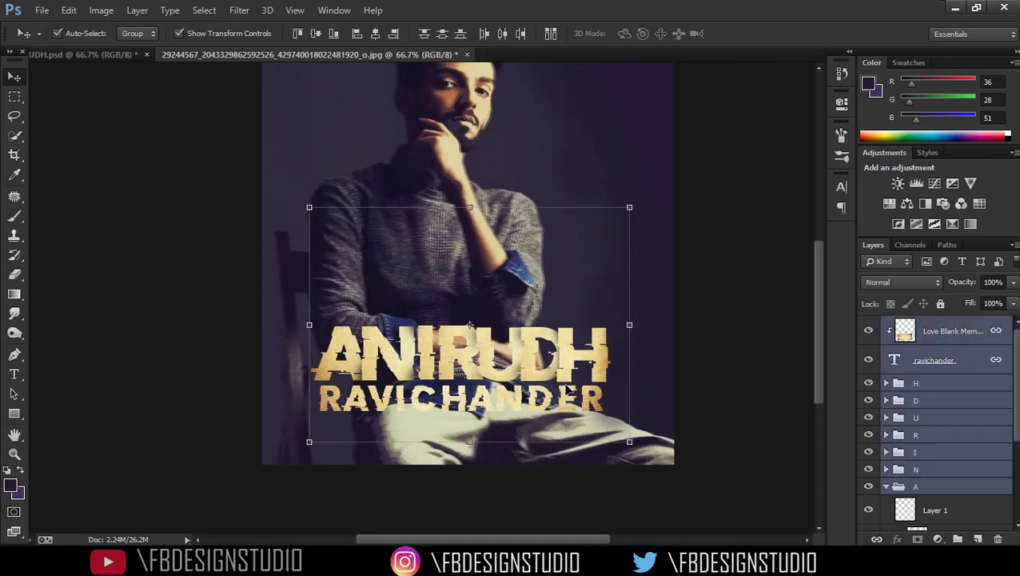
{"action": "left_click_drag", "start_coordinate": [558, 367], "coordinate": [561, 327]}
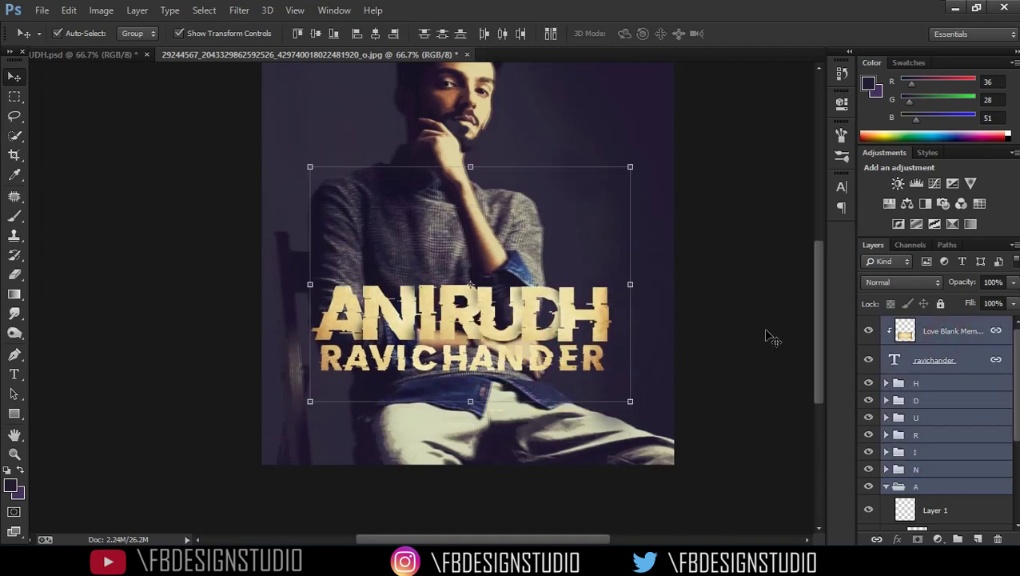
{"action": "left_click", "coordinate": [767, 335]}
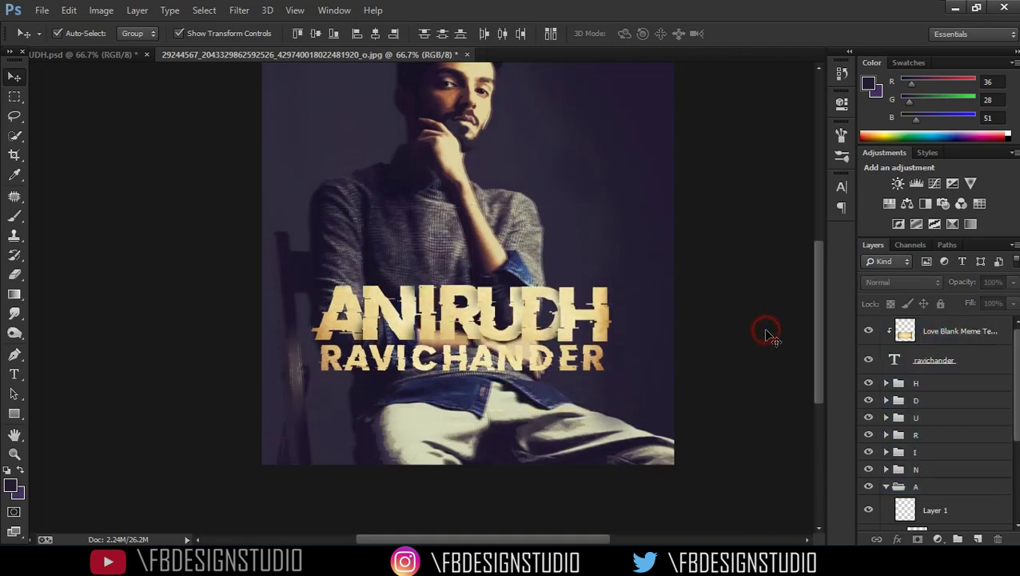
- Copy the credits layers, Layer 6 and Layer 7, from the poster document to the bottom edge of the portrait
{"action": "left_click", "coordinate": [114, 54]}
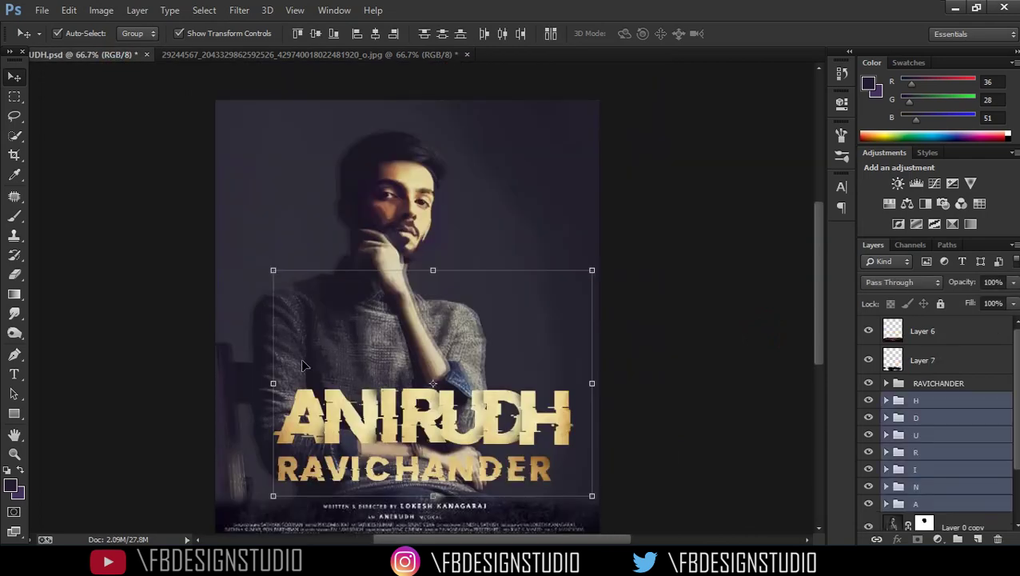
{"action": "left_click", "coordinate": [764, 329]}
{"action": "scroll", "coordinate": [892, 332], "scroll_direction": "down", "scroll_amount": 3}
{"action": "scroll", "coordinate": [894, 342], "scroll_direction": "up", "scroll_amount": 3}
{"action": "left_click", "coordinate": [906, 363]}
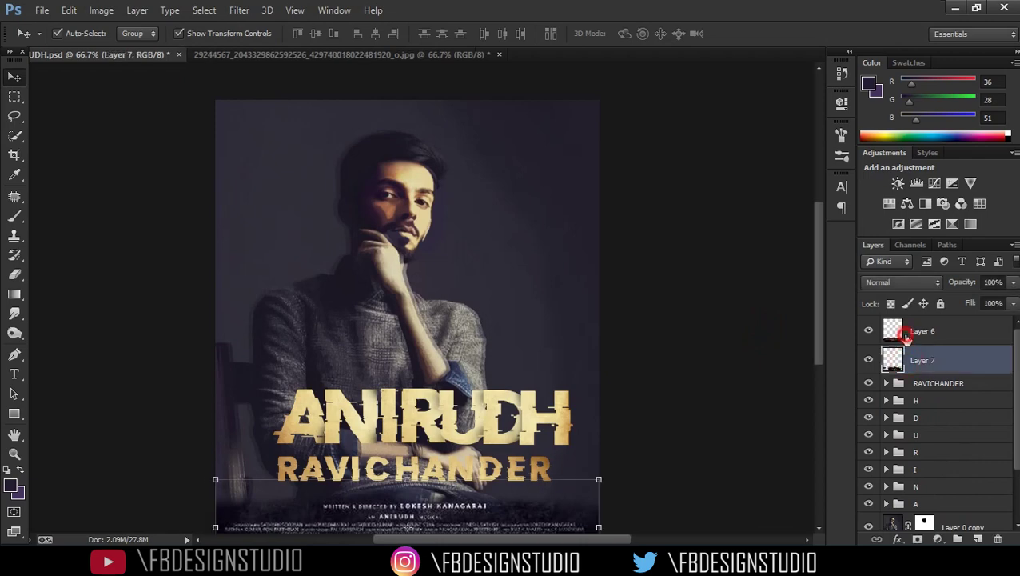
{"action": "left_click", "coordinate": [906, 339], "text": "shift"}
{"action": "scroll", "coordinate": [497, 448], "scroll_direction": "down", "scroll_amount": 1}
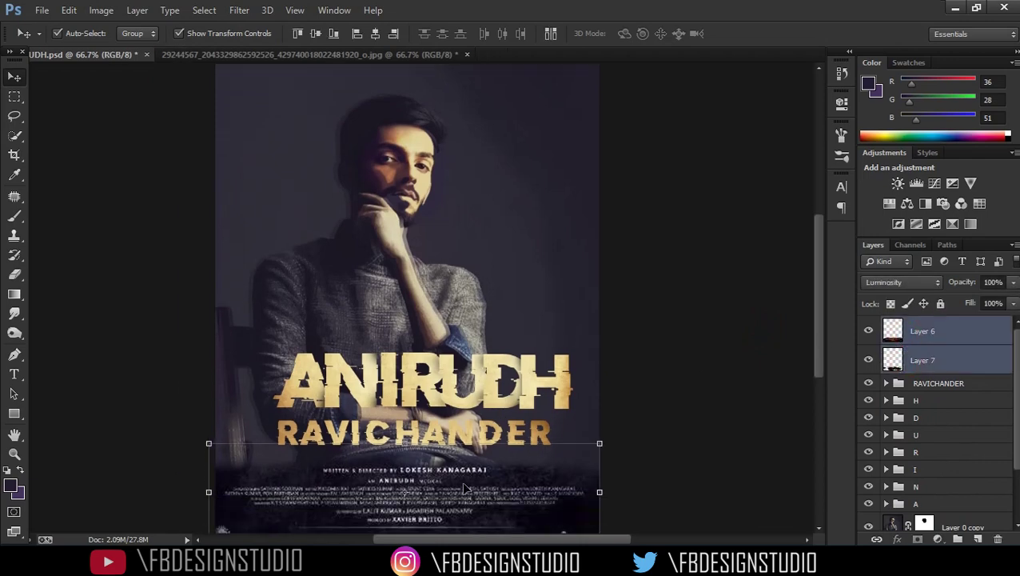
{"action": "left_click_drag", "start_coordinate": [471, 493], "coordinate": [522, 417]}
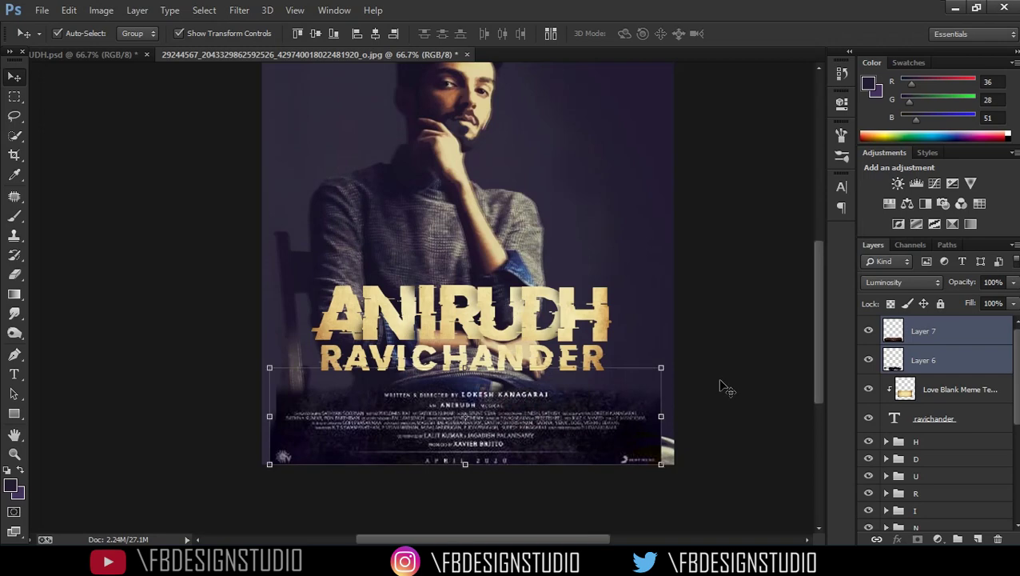
- Enlarge the Layer 7 credits block so that it spans the full width of the portrait
{"action": "left_click", "coordinate": [948, 328]}
{"action": "left_click_drag", "start_coordinate": [662, 382], "coordinate": [686, 371]}
{"action": "key", "text": "Return"}
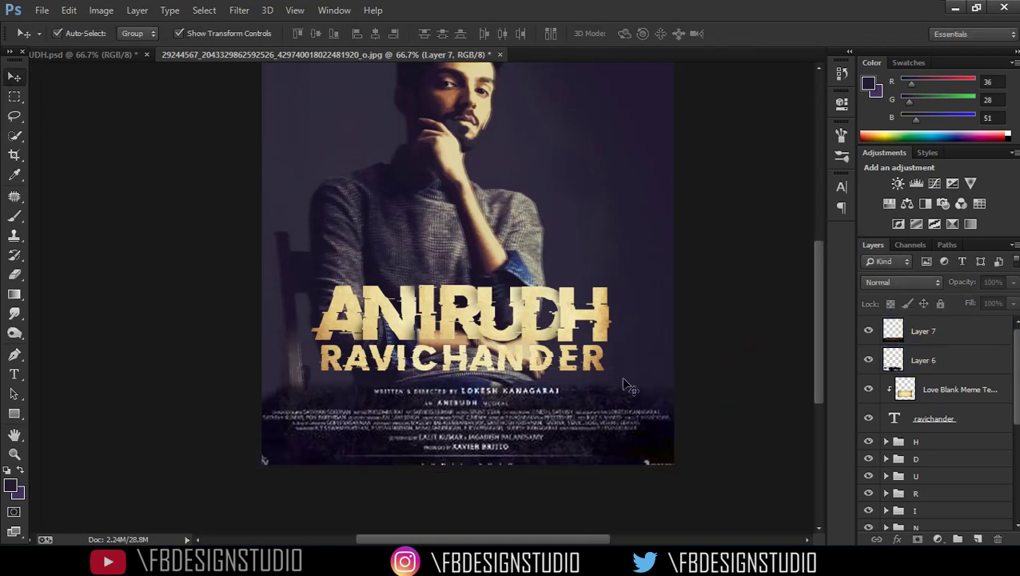
- Compare the portrait with the Layer 7 credits hidden and shown, and examine the edges of the dark Layer 6 beneath them
{"action": "left_click", "coordinate": [928, 324], "text": "ctrl"}
{"action": "left_click", "coordinate": [870, 330]}
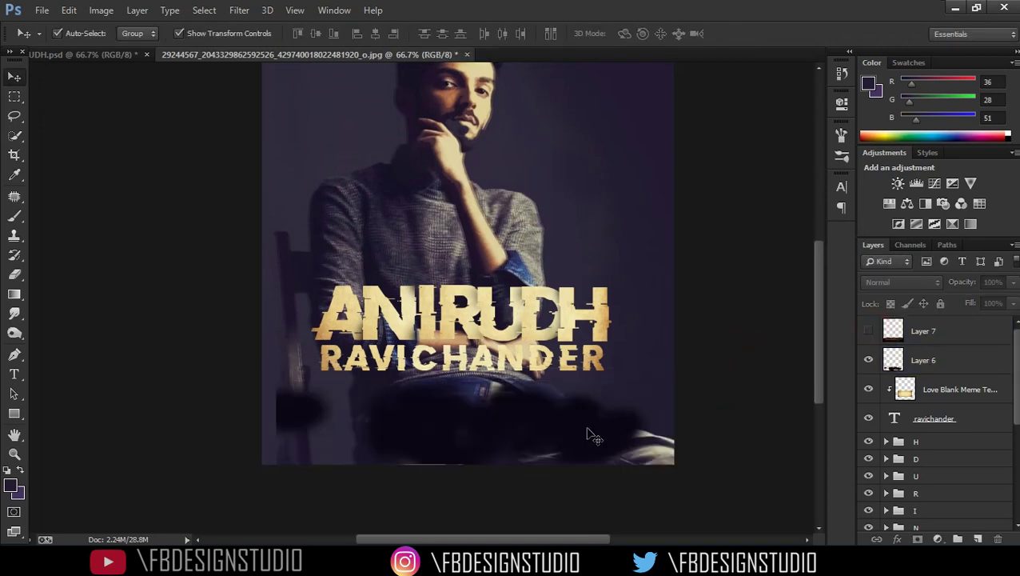
{"action": "left_click", "coordinate": [868, 331]}
{"action": "left_click", "coordinate": [918, 336]}
{"action": "left_click", "coordinate": [904, 282]}
{"action": "left_click", "coordinate": [888, 378]}
{"action": "left_click", "coordinate": [925, 367]}
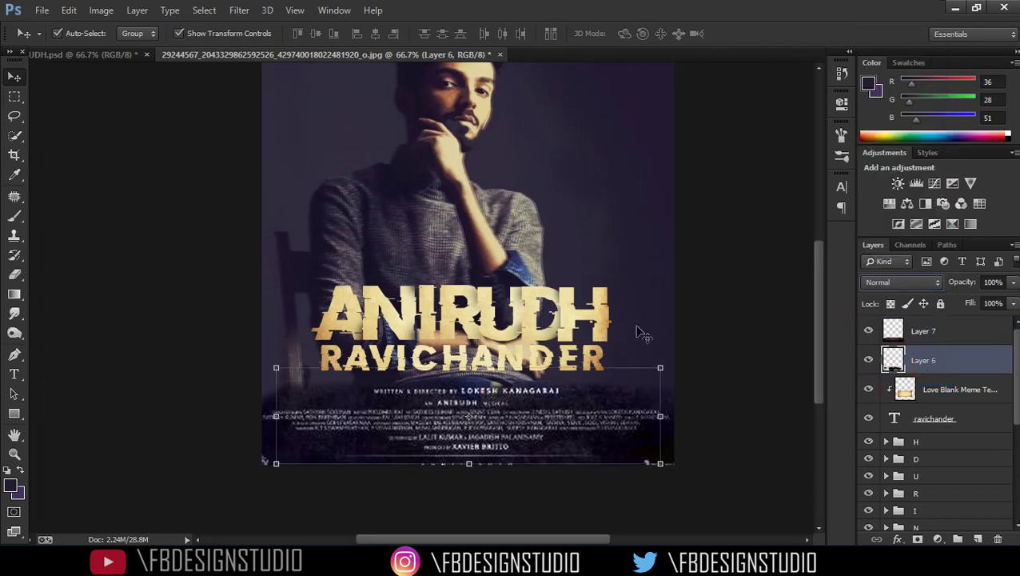
{"action": "scroll", "coordinate": [323, 401], "scroll_direction": "up", "scroll_amount": 2}
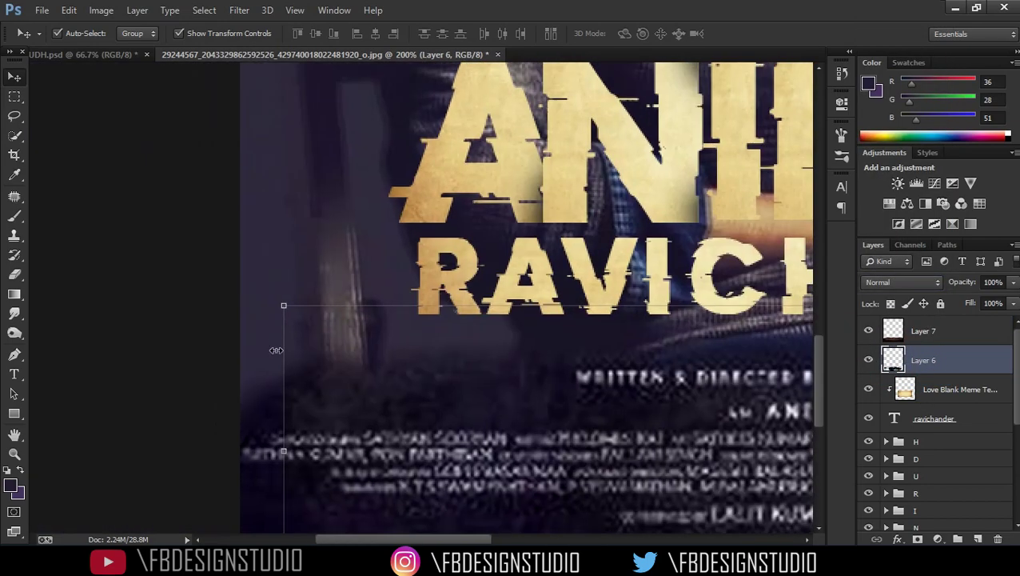
{"action": "scroll", "coordinate": [316, 377], "scroll_direction": "down", "scroll_amount": 2}
{"action": "left_click", "coordinate": [769, 398]}
- Set the brush's foreground colour to a dark purple sampled from the portrait, R 14, G 6, B 28
{"action": "left_click", "coordinate": [16, 215]}
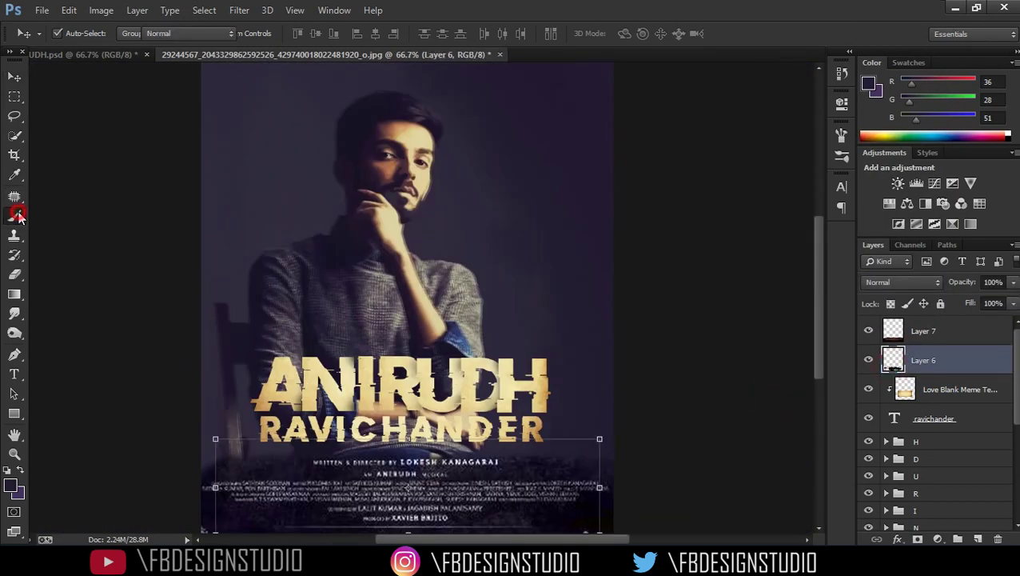
{"action": "left_click", "coordinate": [233, 227], "text": "alt"}
{"action": "left_click", "coordinate": [8, 485]}
{"action": "left_click", "coordinate": [229, 224]}
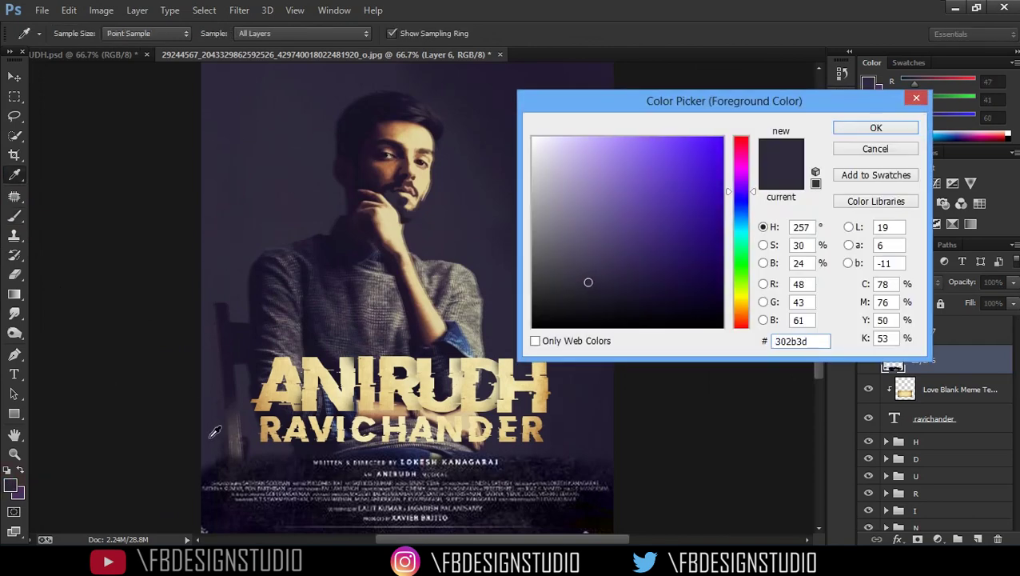
{"action": "left_click", "coordinate": [218, 435]}
{"action": "left_click", "coordinate": [894, 130]}
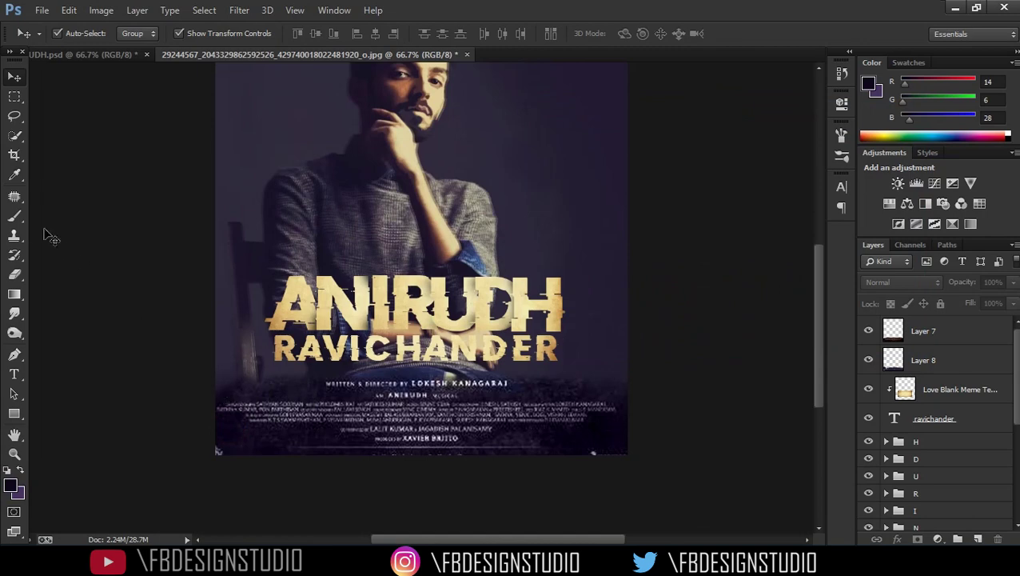
- Select Layer 8 beneath the credits for painting with the 90 px brush
{"action": "left_click", "coordinate": [14, 216]}
{"action": "left_click", "coordinate": [936, 361]}
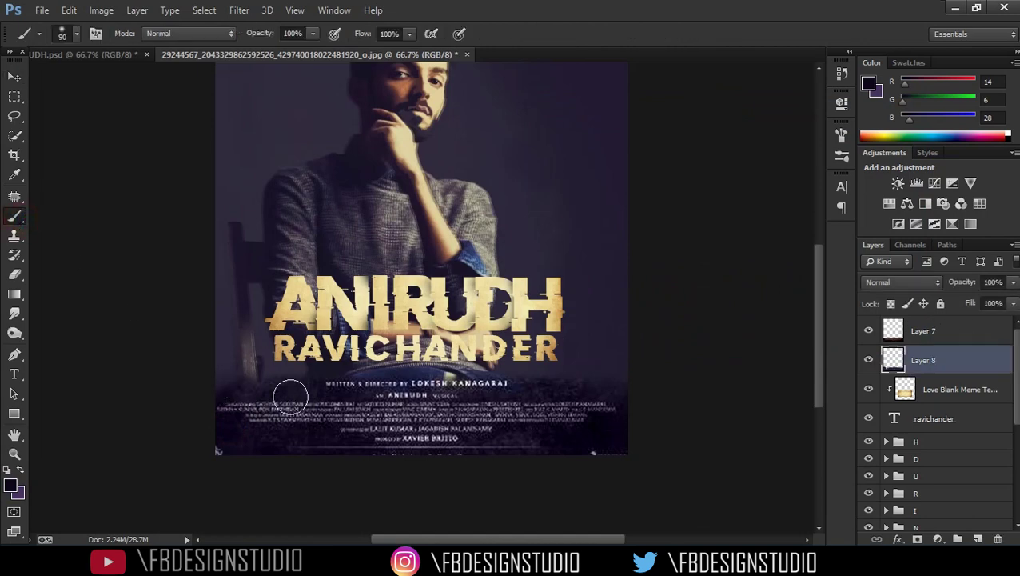